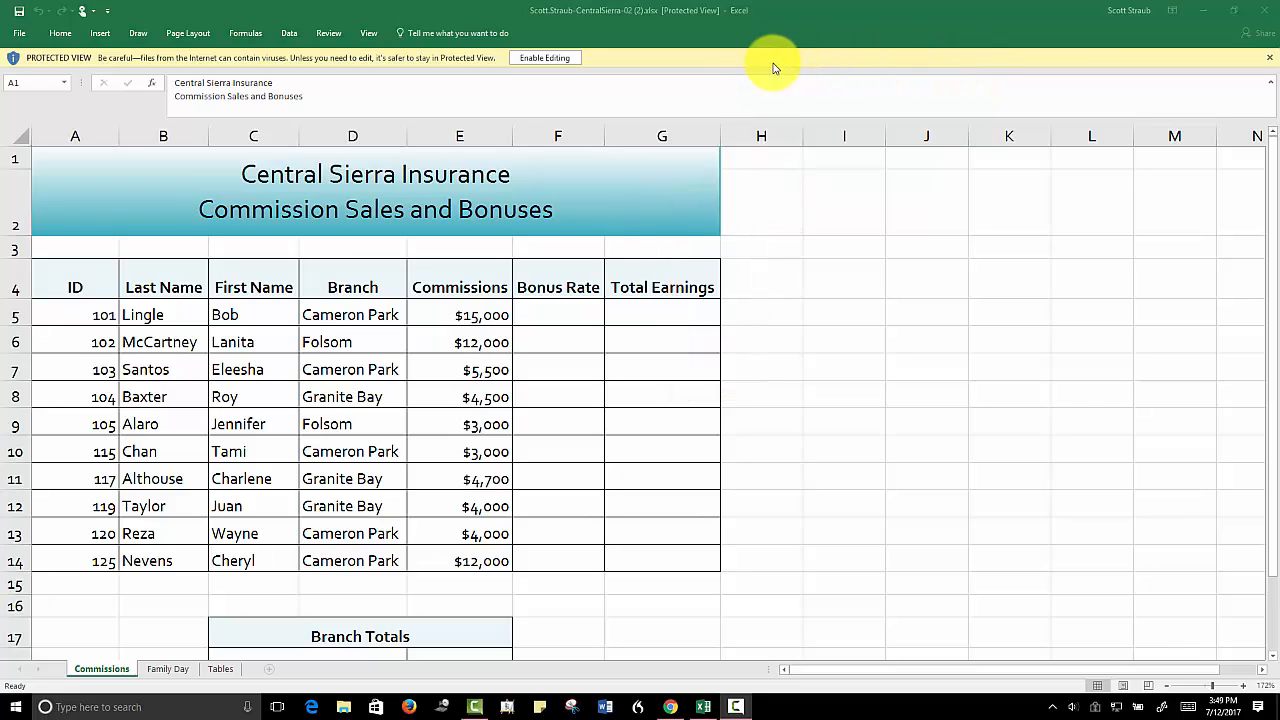
Enable editing of the workbook and look through the Family Day and Tables sheets
{"action": "left_click", "coordinate": [542, 58]}
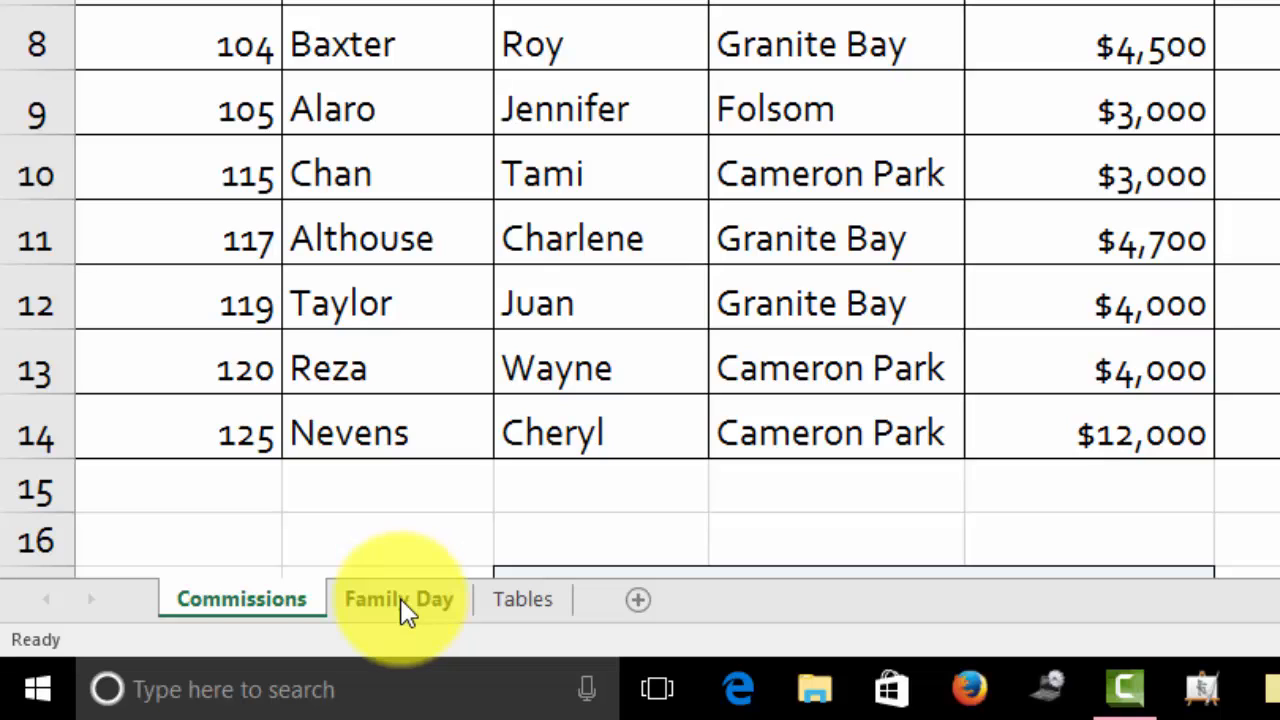
{"action": "left_click", "coordinate": [400, 598]}
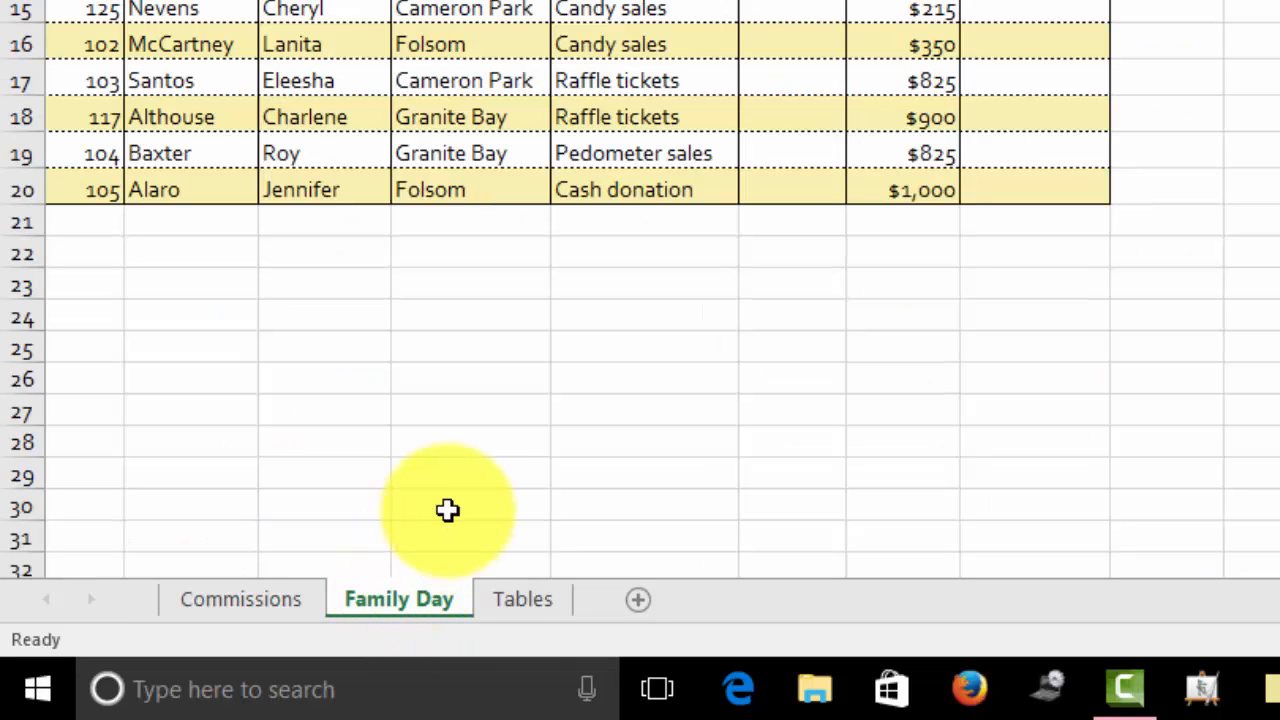
{"action": "left_click", "coordinate": [515, 600]}
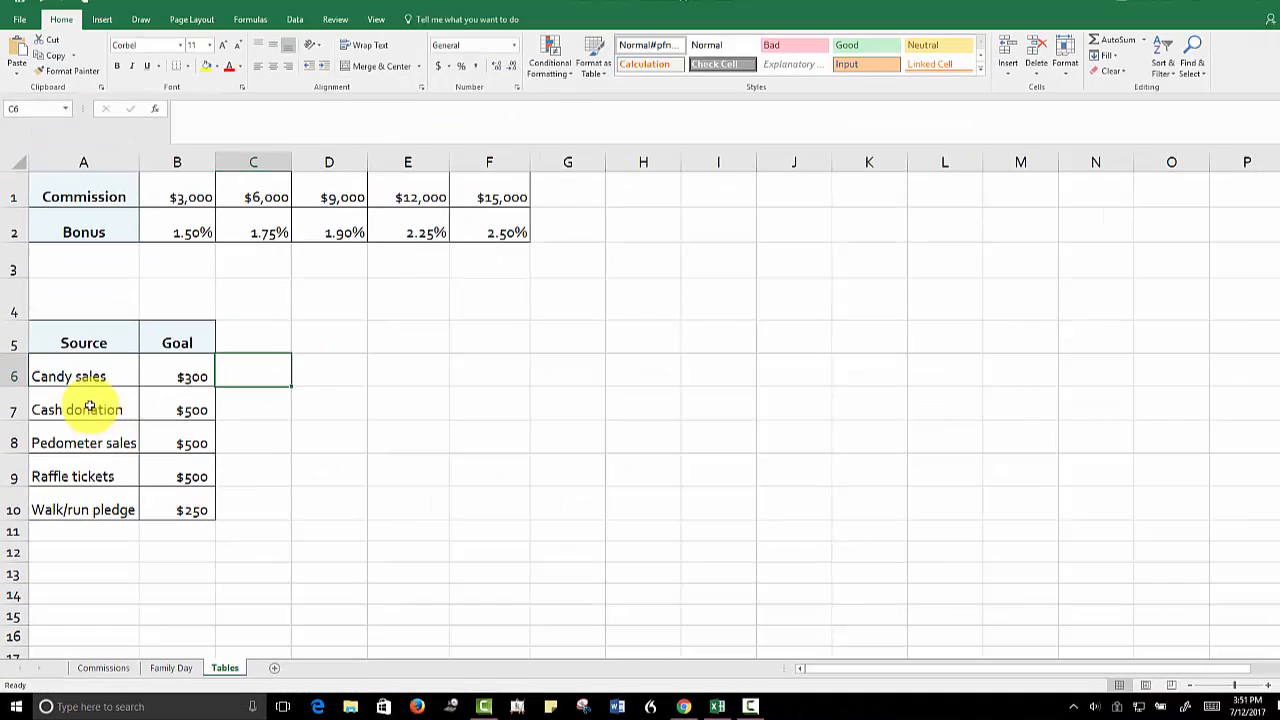
Create range names for the fundraising sources and goals in A6:B10, using the left column as names
{"action": "left_click_drag", "start_coordinate": [74, 372], "coordinate": [171, 503]}
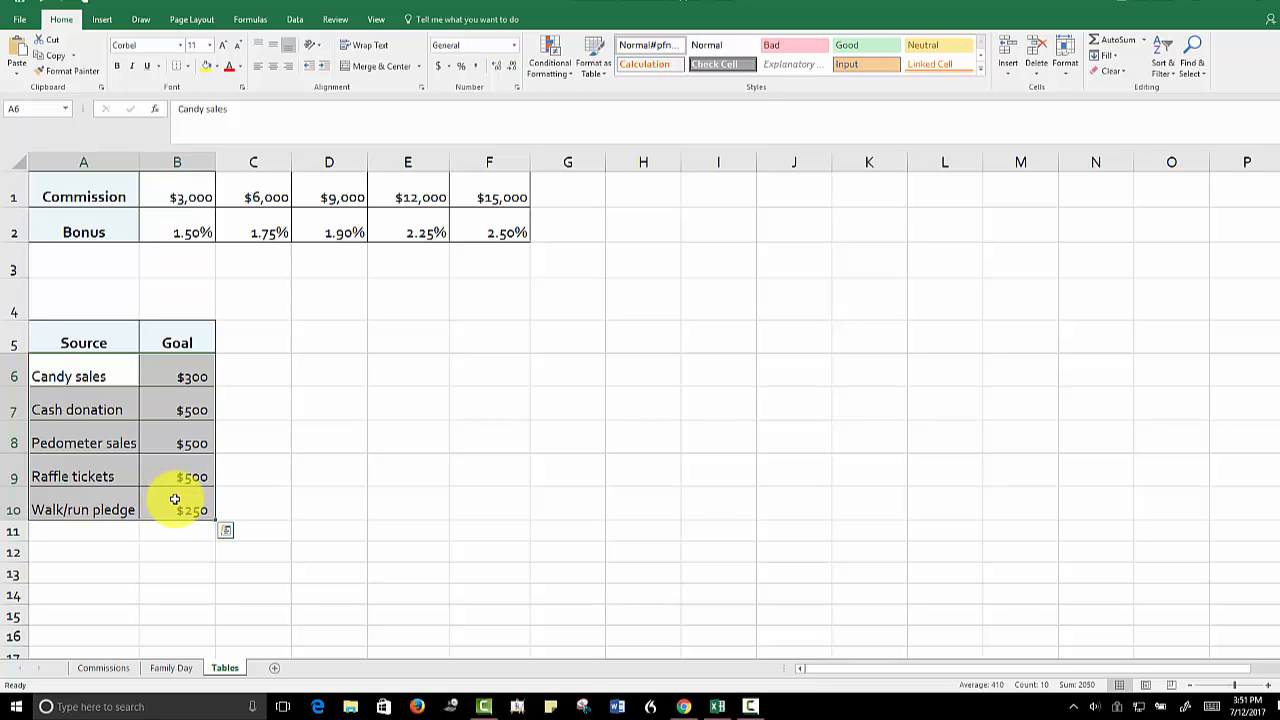
{"action": "left_click", "coordinate": [252, 21]}
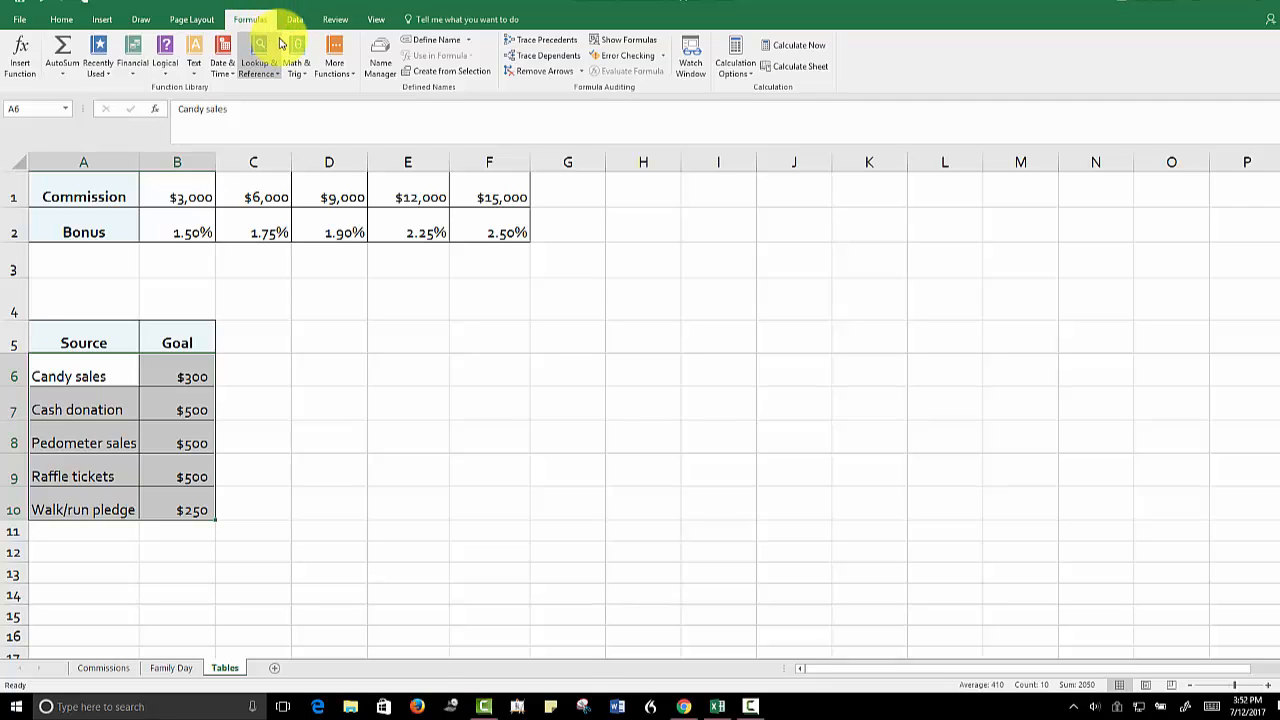
{"action": "left_click", "coordinate": [439, 77]}
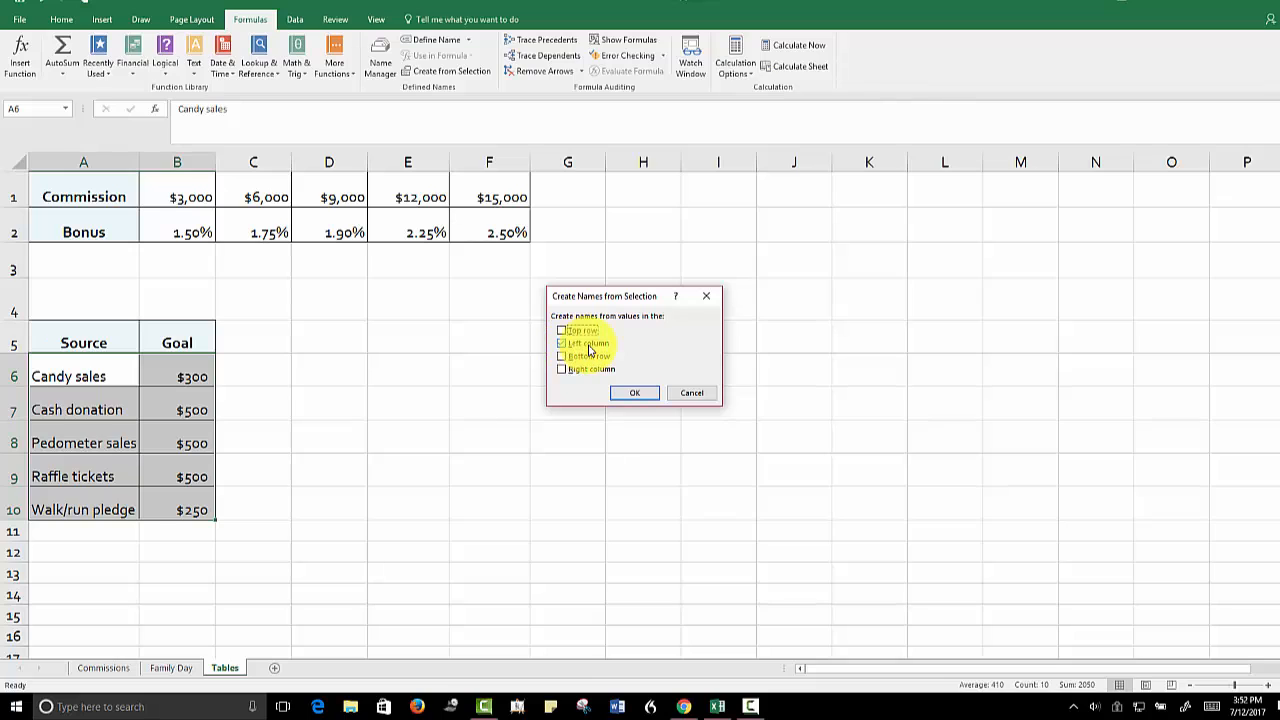
{"action": "left_click", "coordinate": [627, 395]}
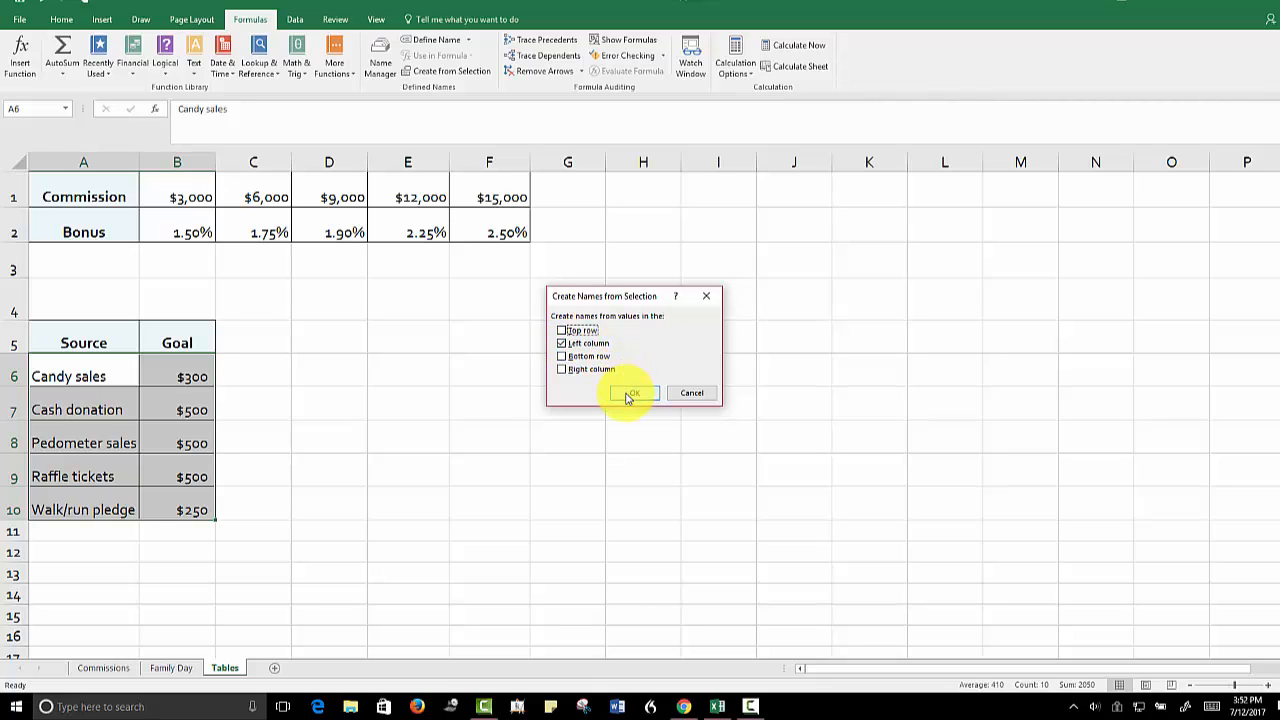
{"action": "left_click", "coordinate": [627, 394]}
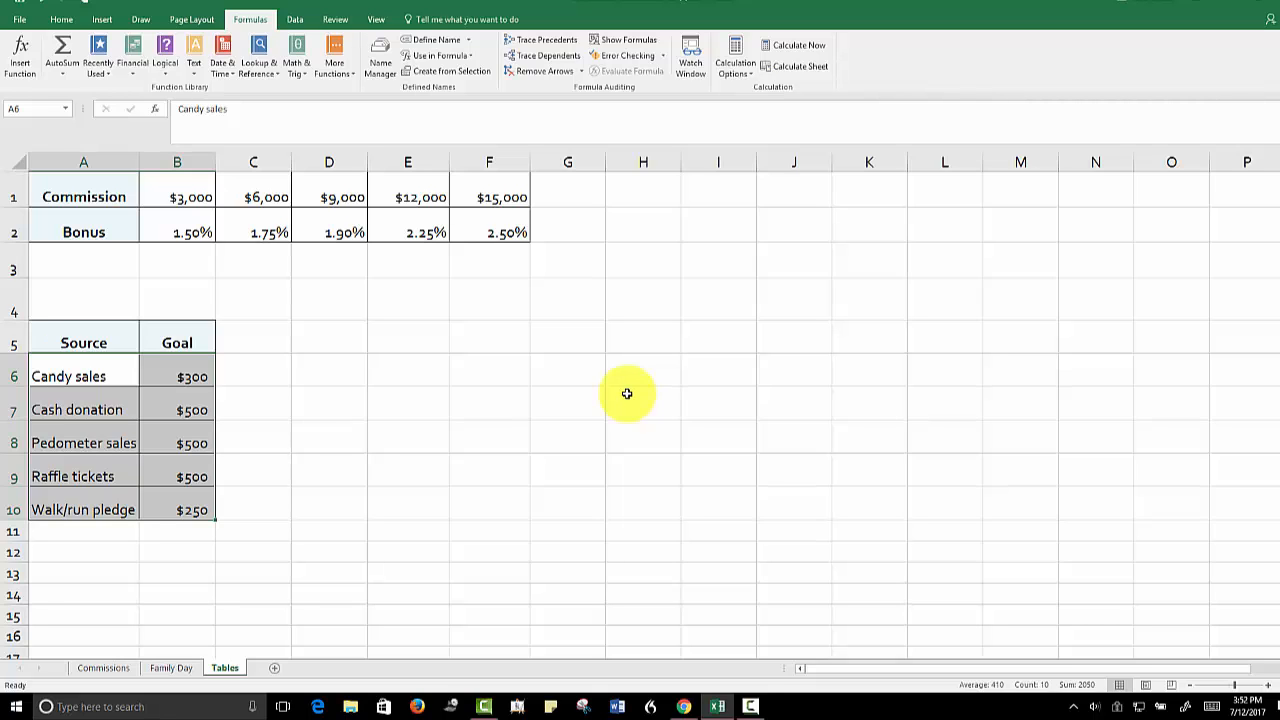
Define the name H_Rates with workbook scope for the commission and bonus values in B1:F2
{"action": "left_click", "coordinate": [167, 190]}
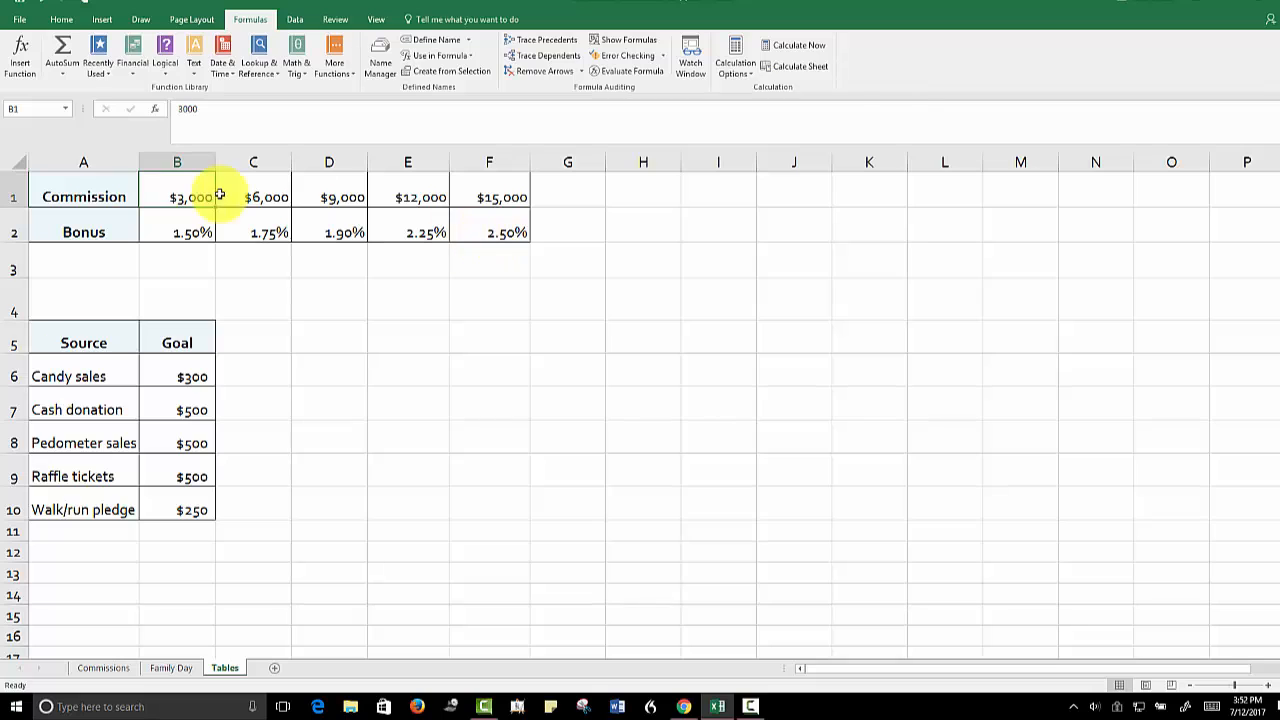
{"action": "left_click_drag", "start_coordinate": [177, 193], "coordinate": [482, 234]}
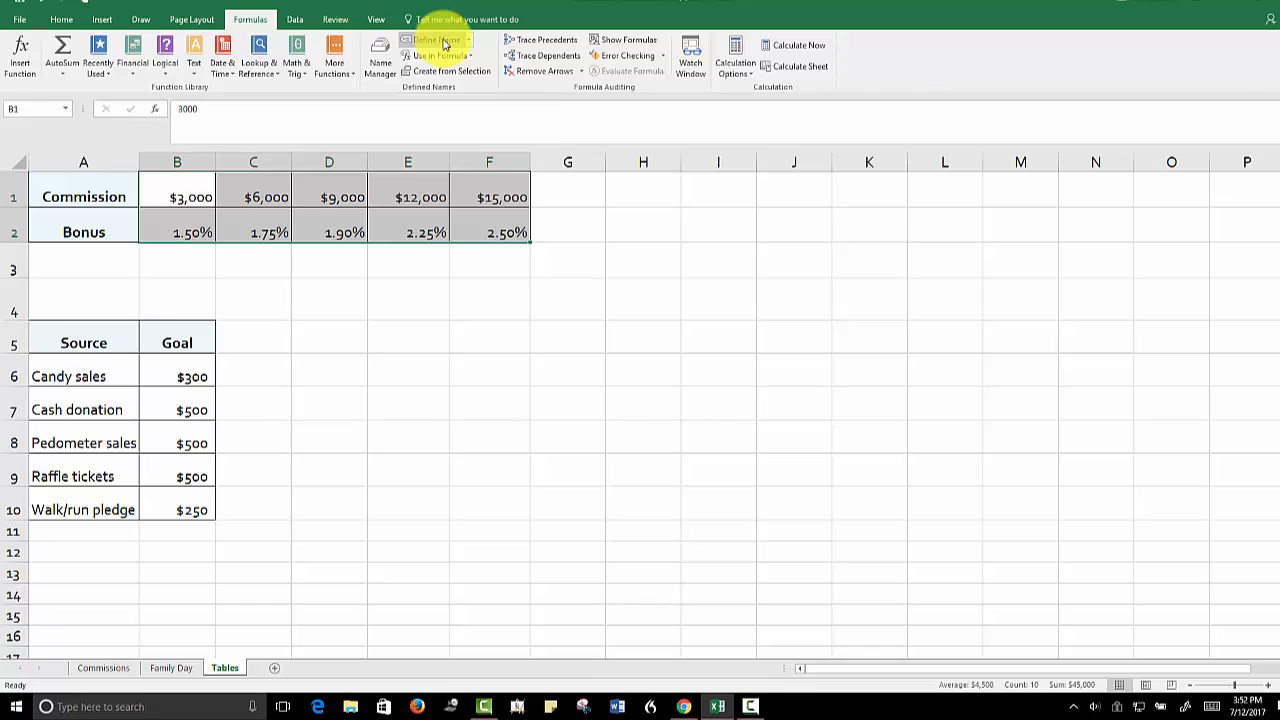
{"action": "left_click", "coordinate": [445, 44]}
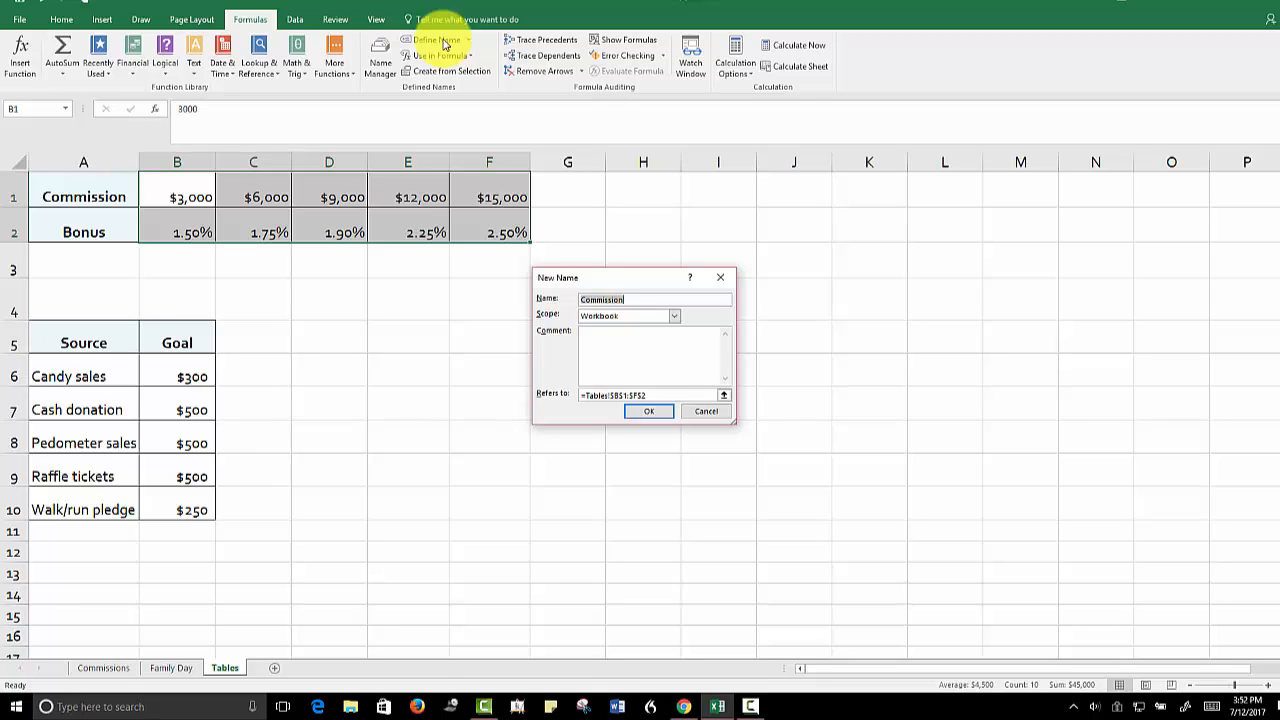
{"action": "type", "text": "H_Rates"}
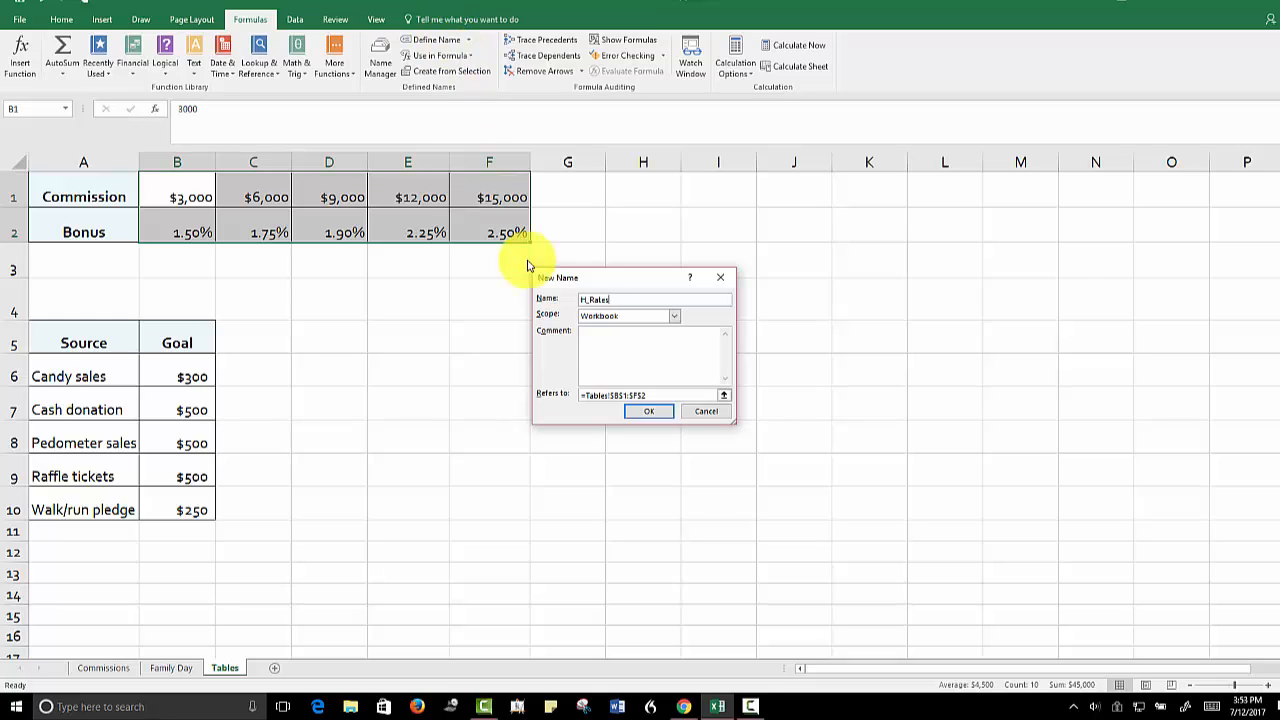
{"action": "left_click", "coordinate": [646, 411]}
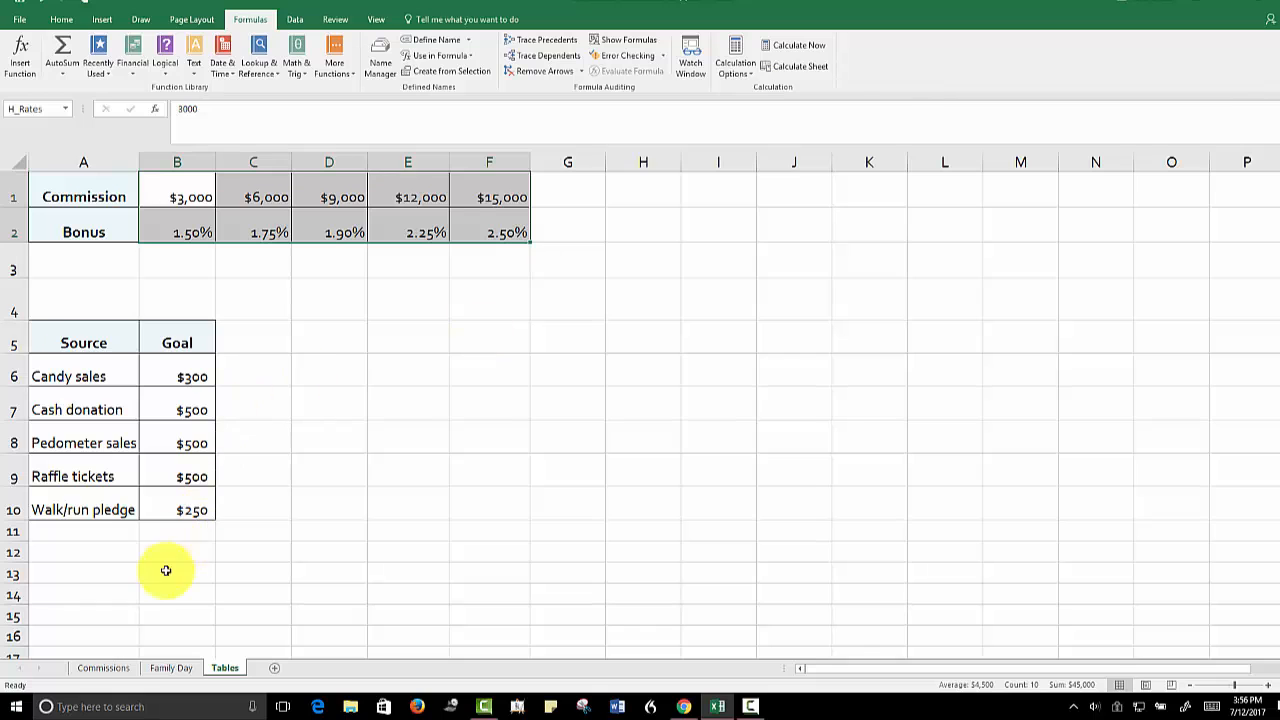
Insert an HLOOKUP function in the first Bonus Rate cell, F5, of the Commissions sheet with E5 as the lookup value
{"action": "left_click", "coordinate": [108, 668]}
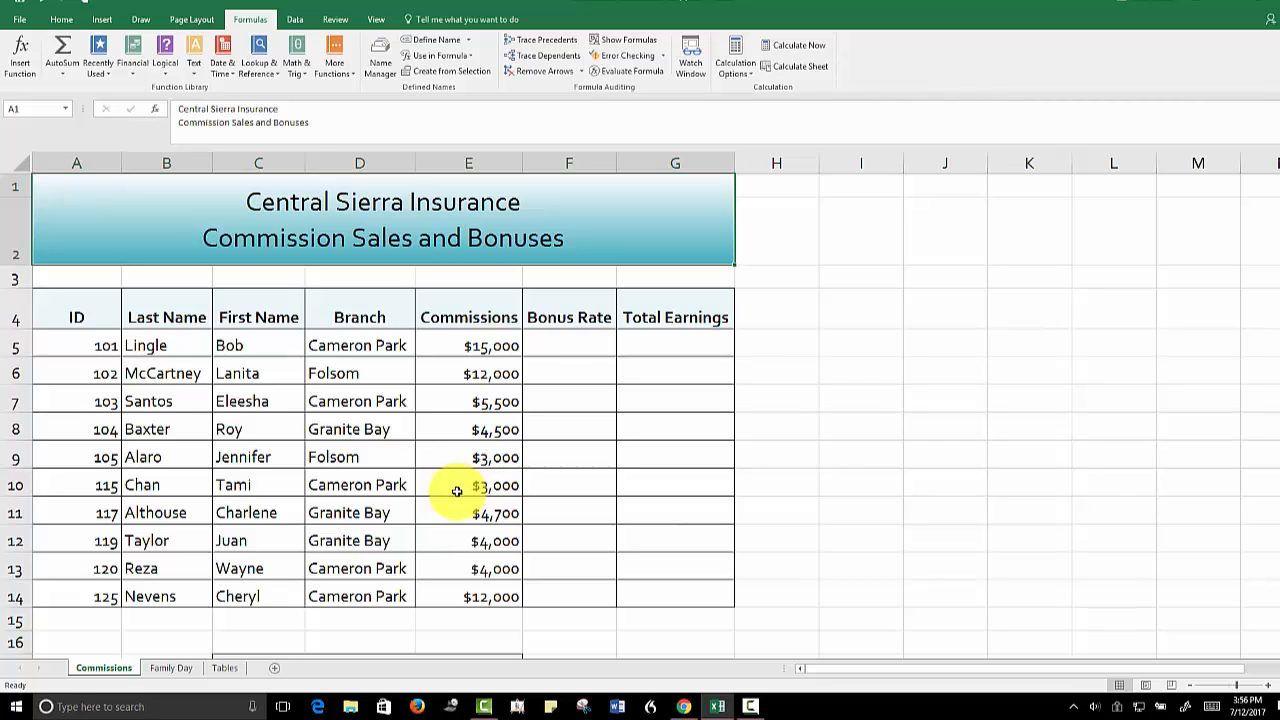
{"action": "left_click", "coordinate": [571, 345]}
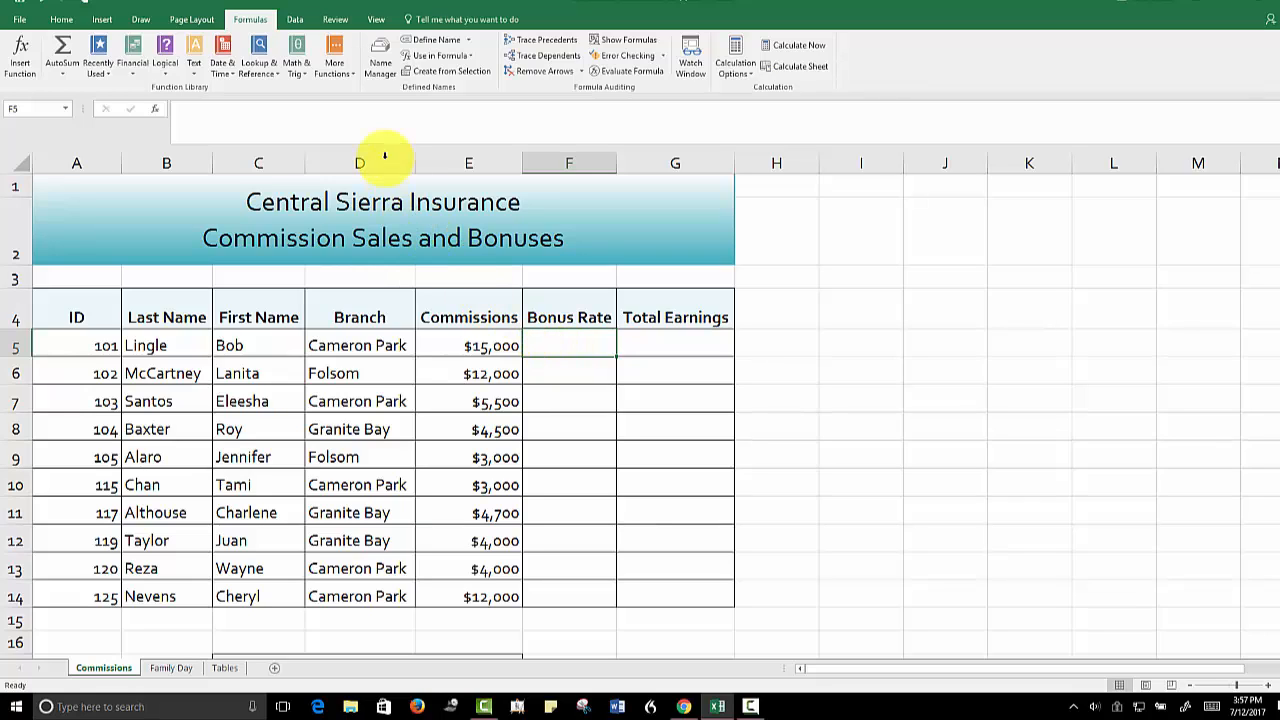
{"action": "left_click", "coordinate": [259, 68]}
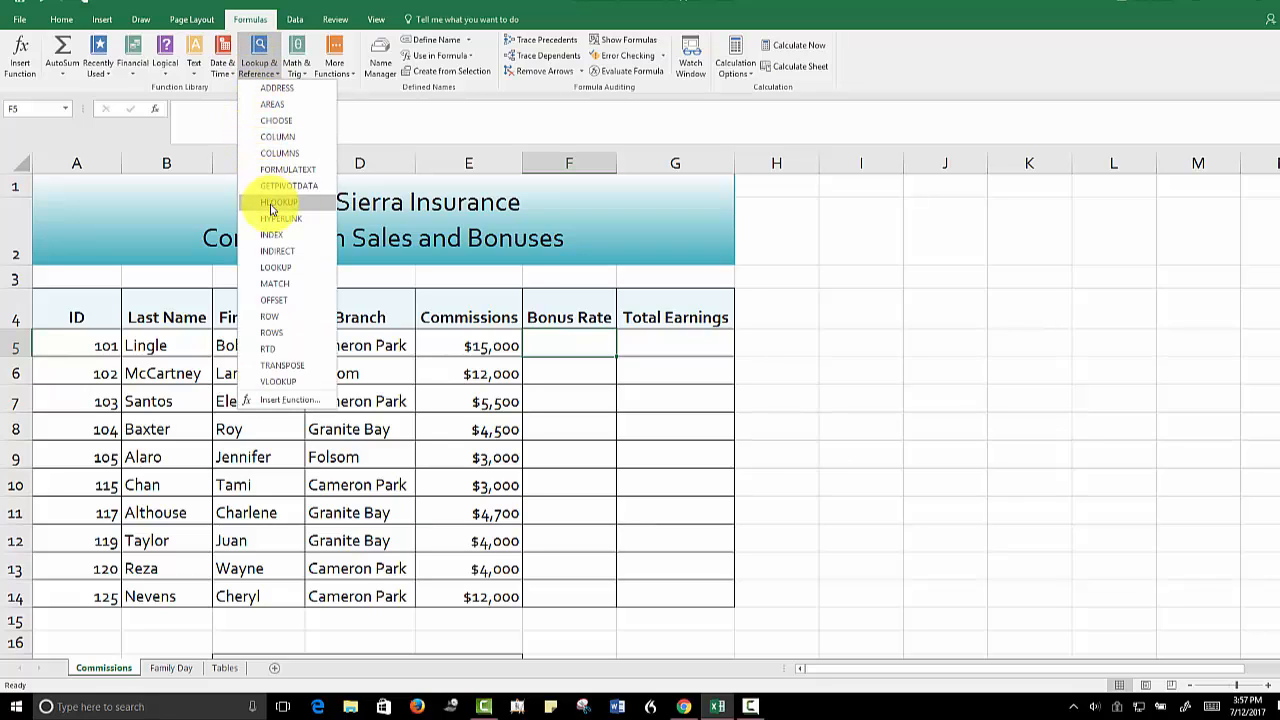
{"action": "key", "text": "Escape"}
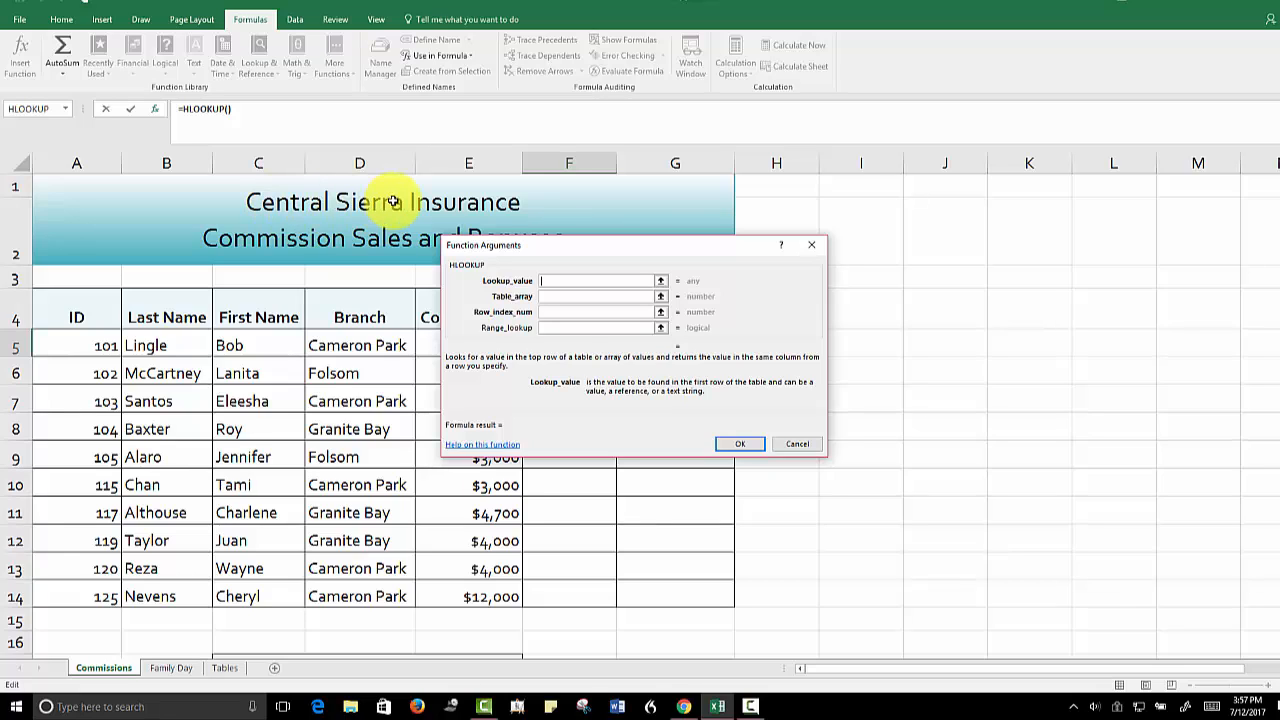
{"action": "type", "text": "e5"}
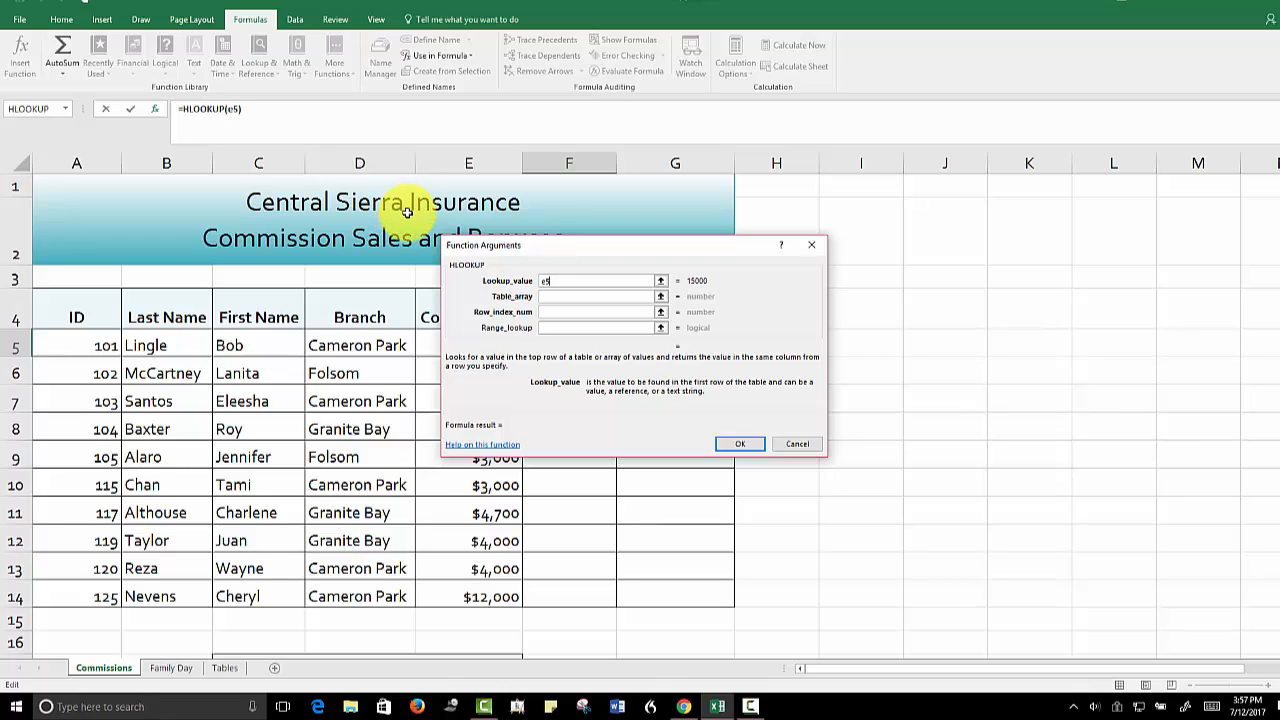
Complete the HLOOKUP function with H_Rates as the table array and 2 as the row index number
{"action": "left_click", "coordinate": [555, 296]}
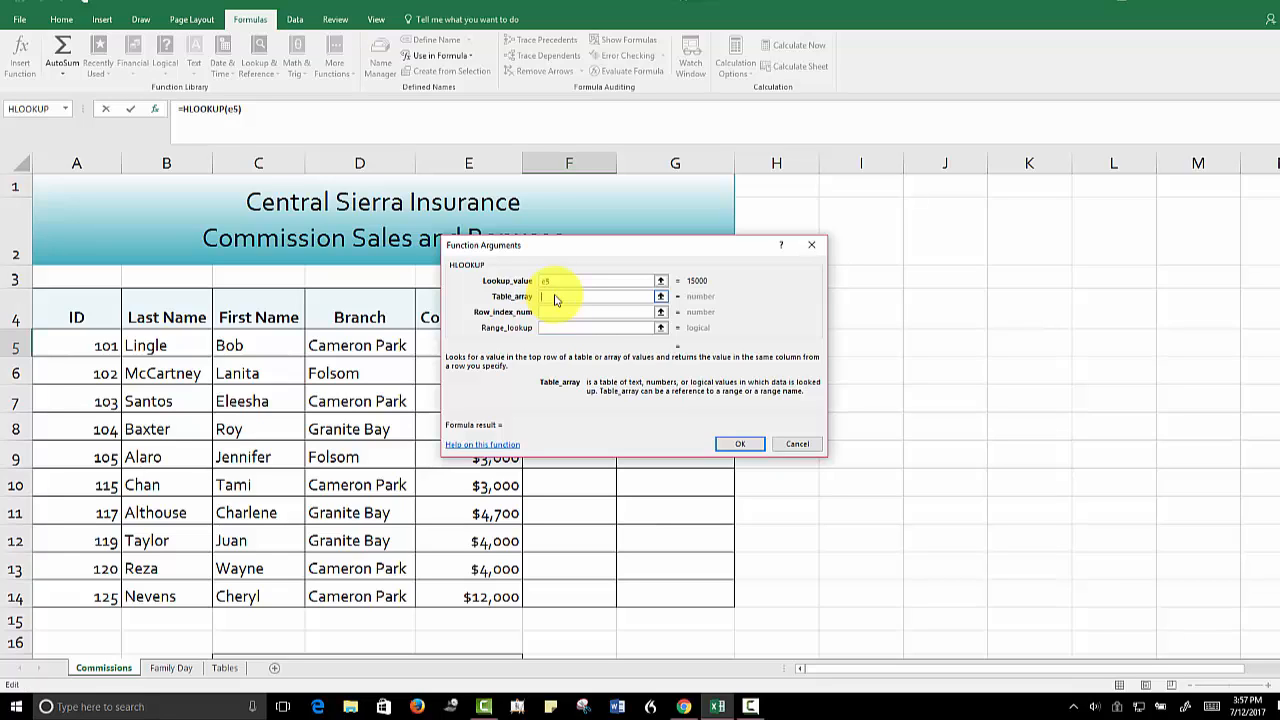
{"action": "type", "text": "H_Rates"}
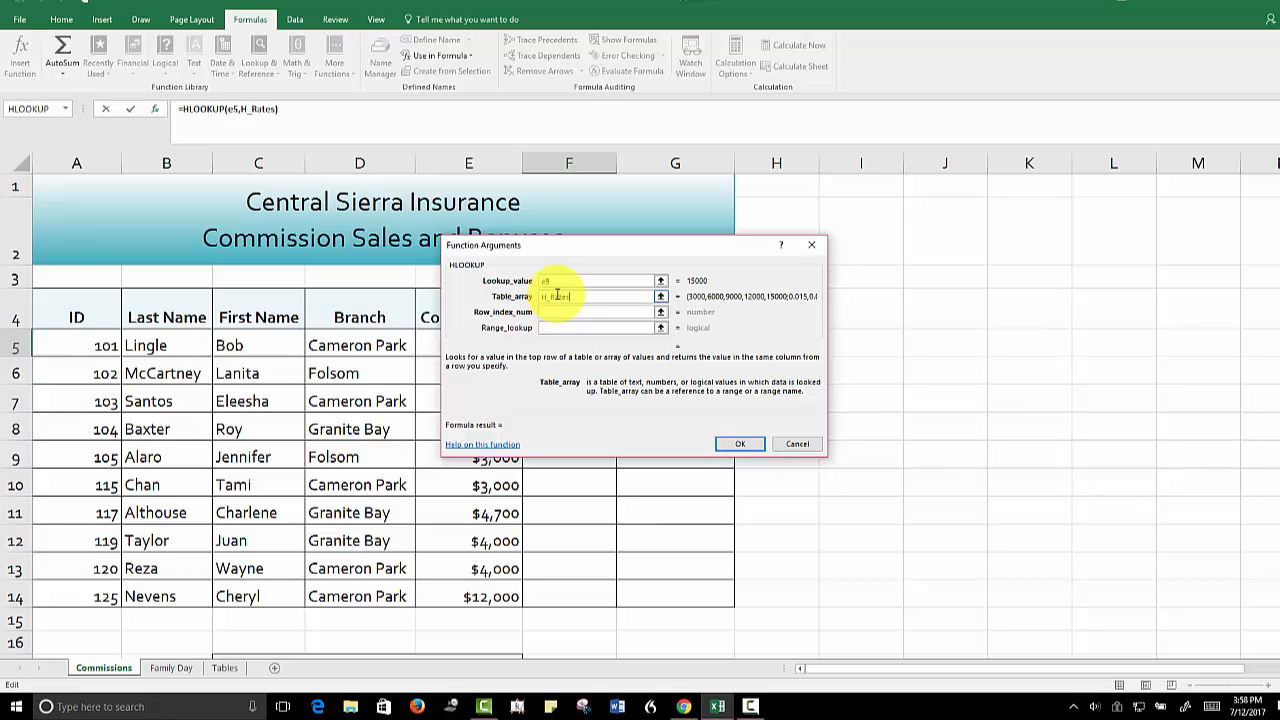
{"action": "left_click", "coordinate": [555, 314]}
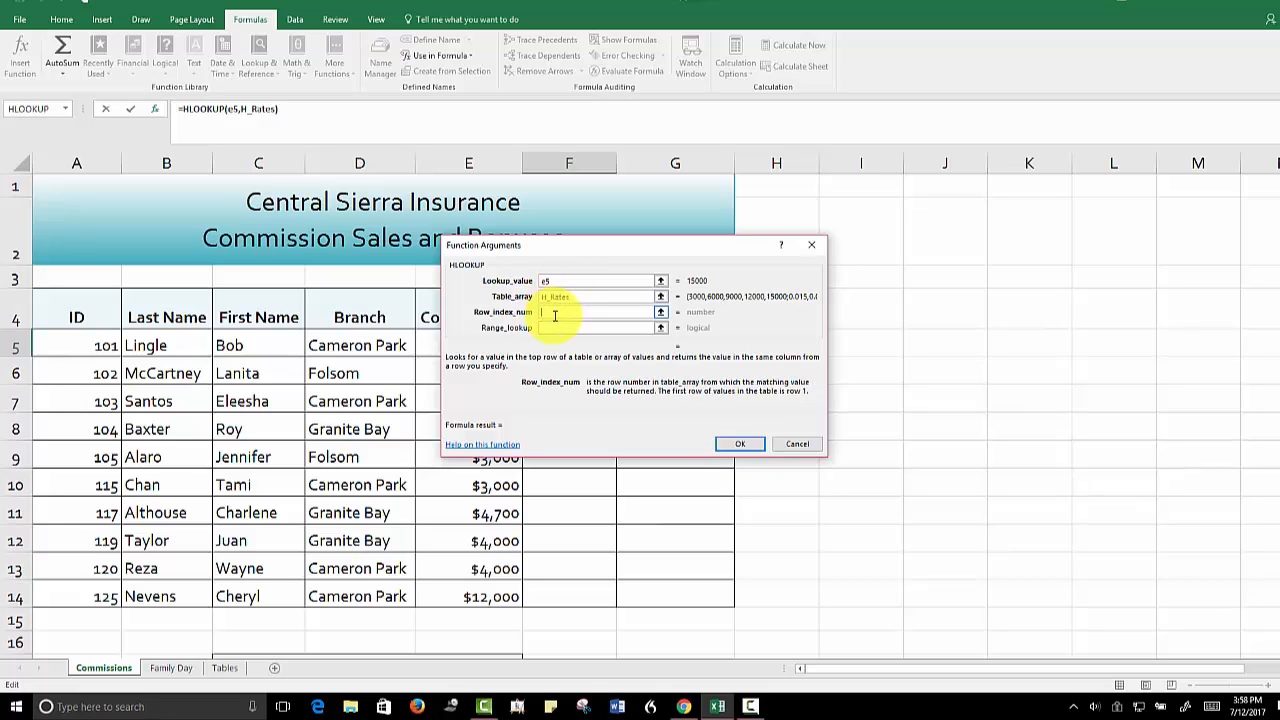
{"action": "type", "text": "2"}
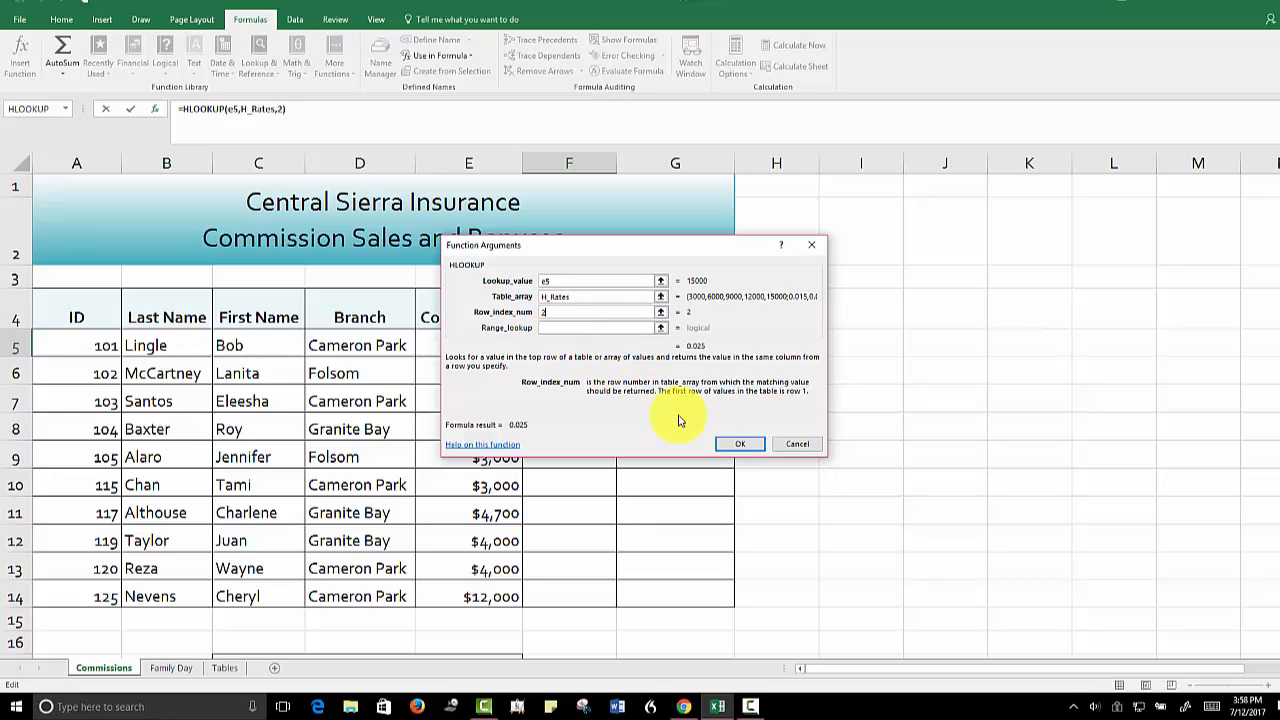
{"action": "left_click", "coordinate": [732, 443]}
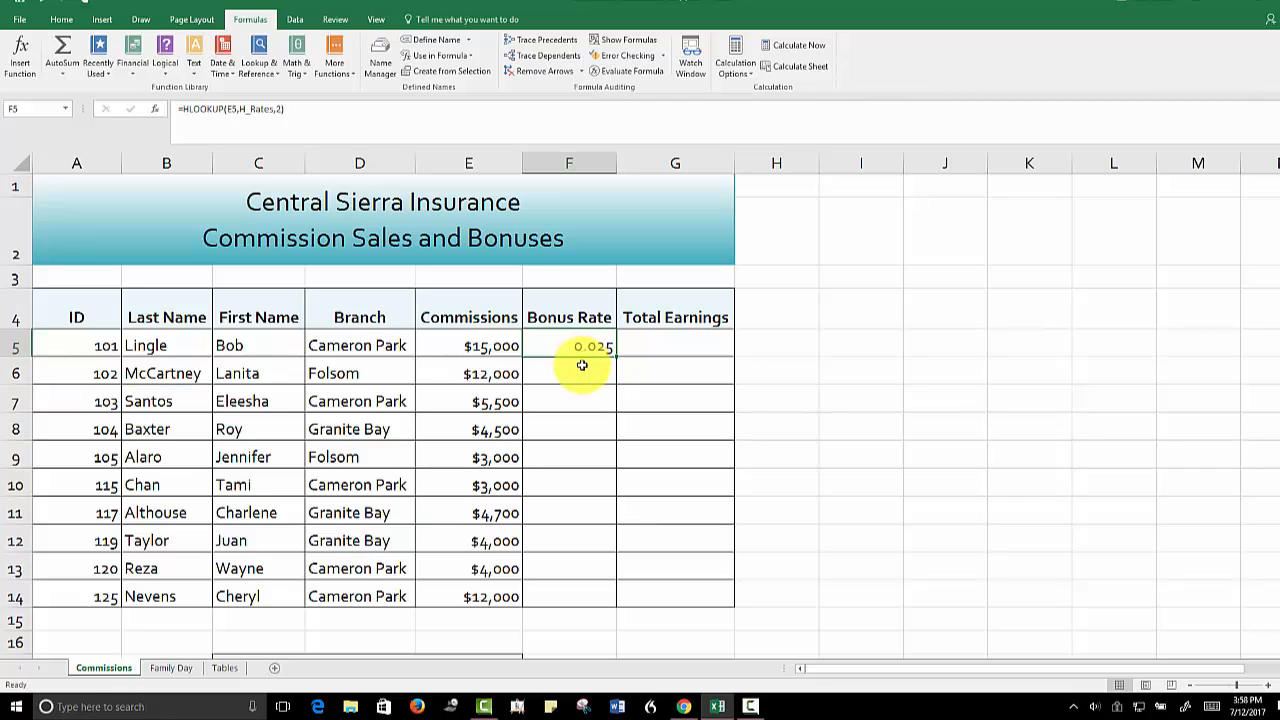
Format the bonus rate in F5 as Percentage
{"action": "left_click", "coordinate": [60, 19]}
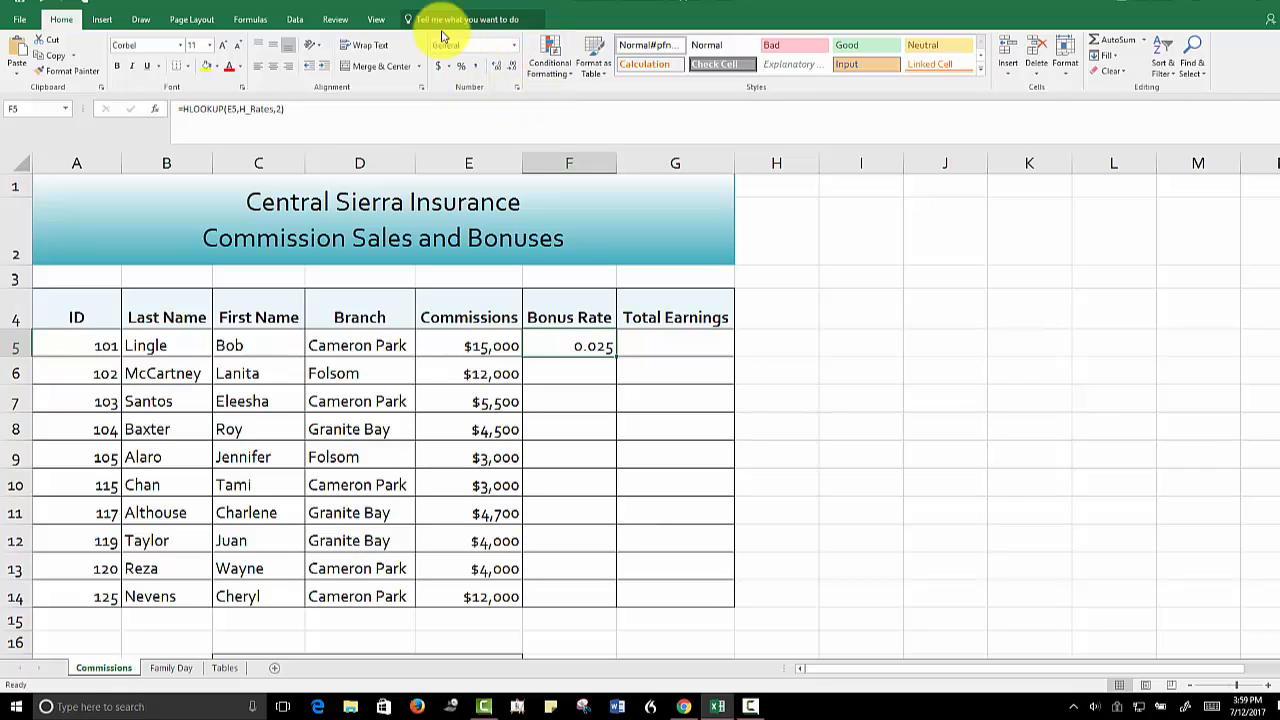
{"action": "left_click", "coordinate": [514, 50]}
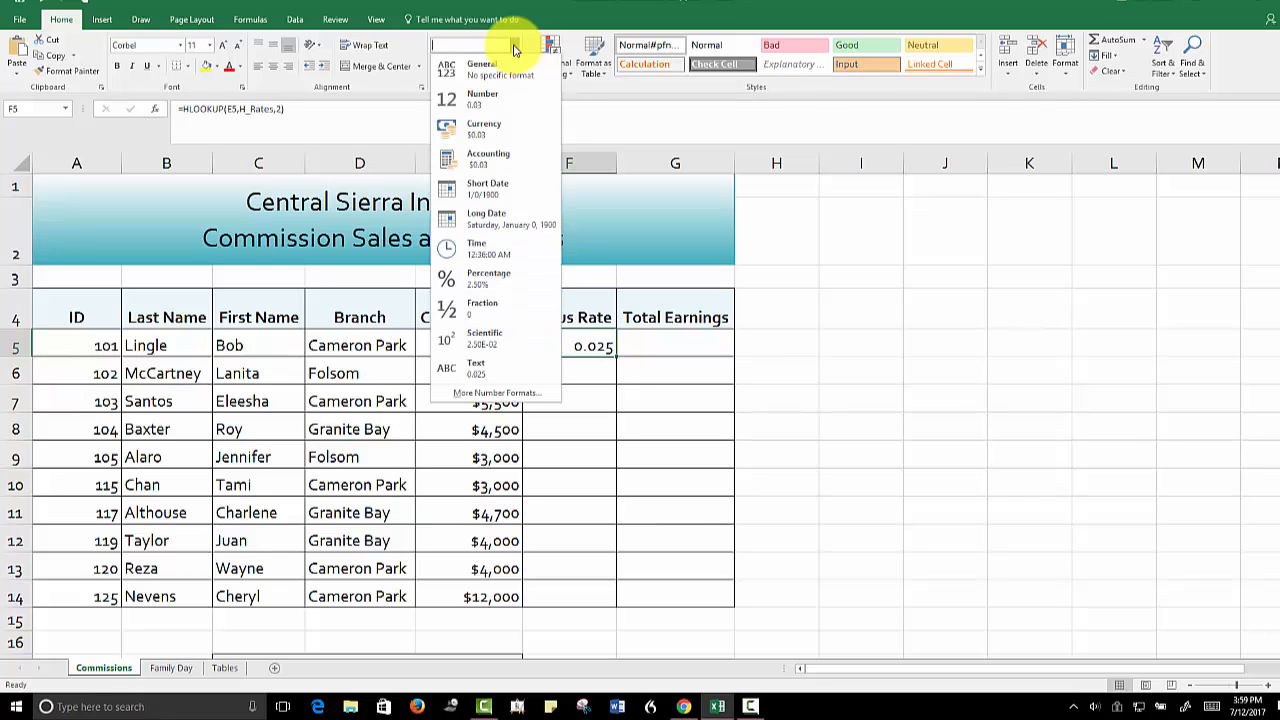
{"action": "left_click", "coordinate": [469, 276]}
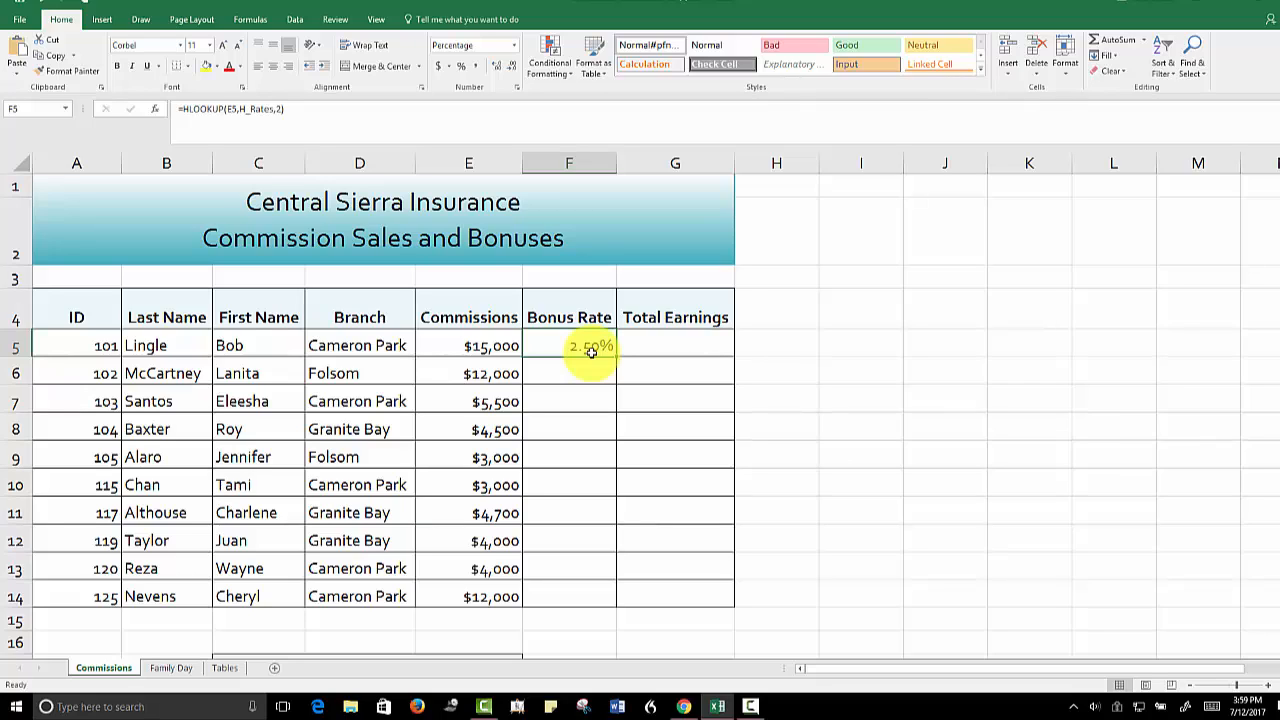
Increase the bonus rate in F5 to four decimal places and reduce it back to two
{"action": "left_click", "coordinate": [496, 67]}
{"action": "left_click", "coordinate": [496, 67]}
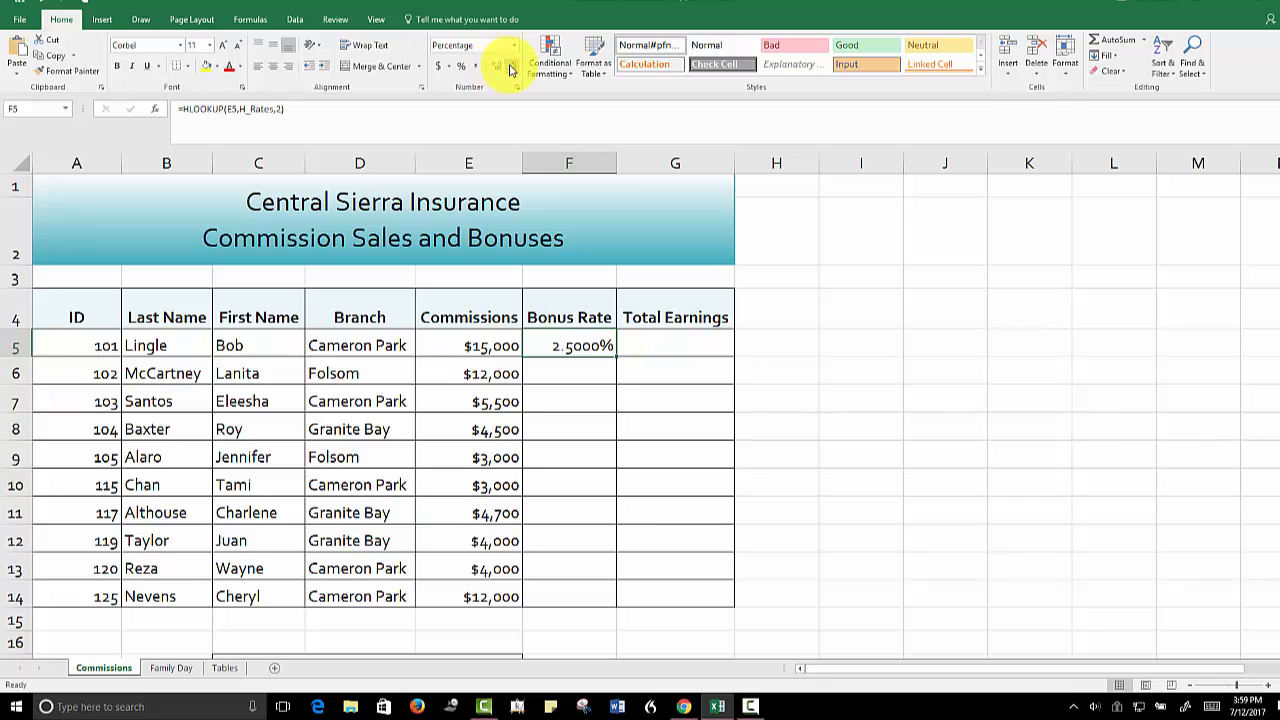
{"action": "left_click", "coordinate": [511, 67]}
{"action": "left_click", "coordinate": [512, 68]}
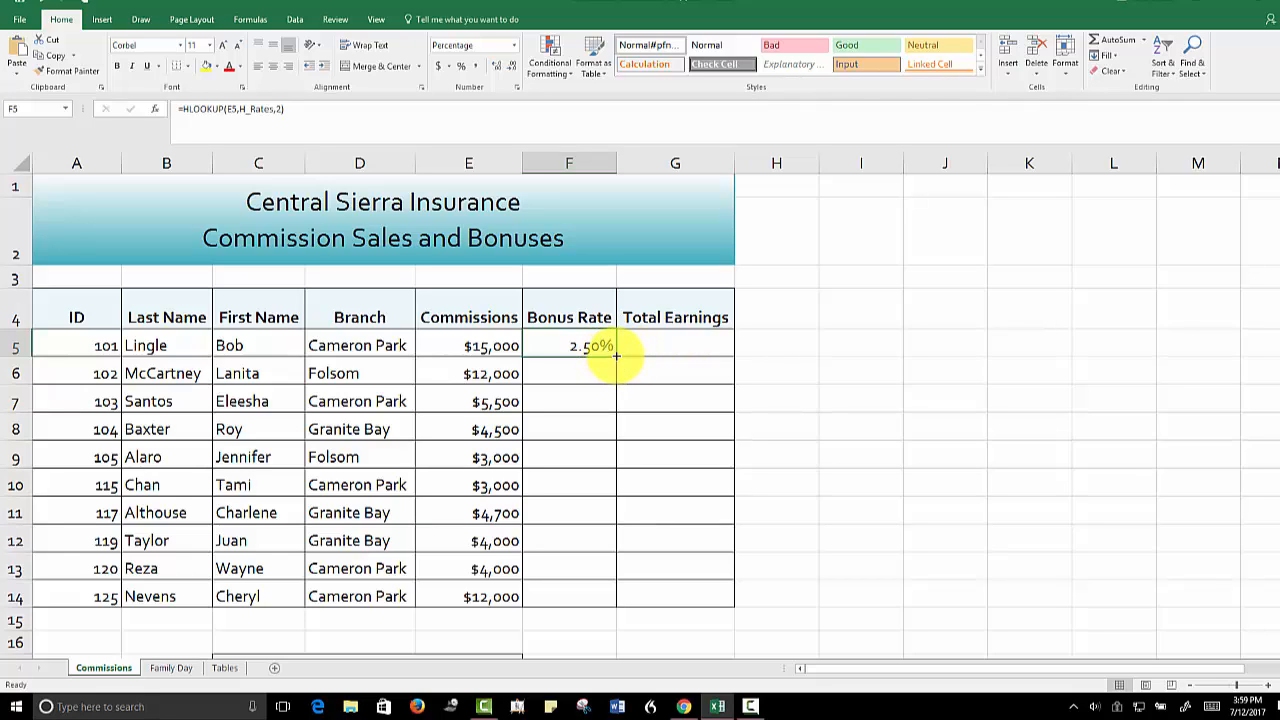
Copy the bonus rate formula from F5 down through F14
{"action": "left_click_drag", "start_coordinate": [616, 355], "coordinate": [613, 597]}
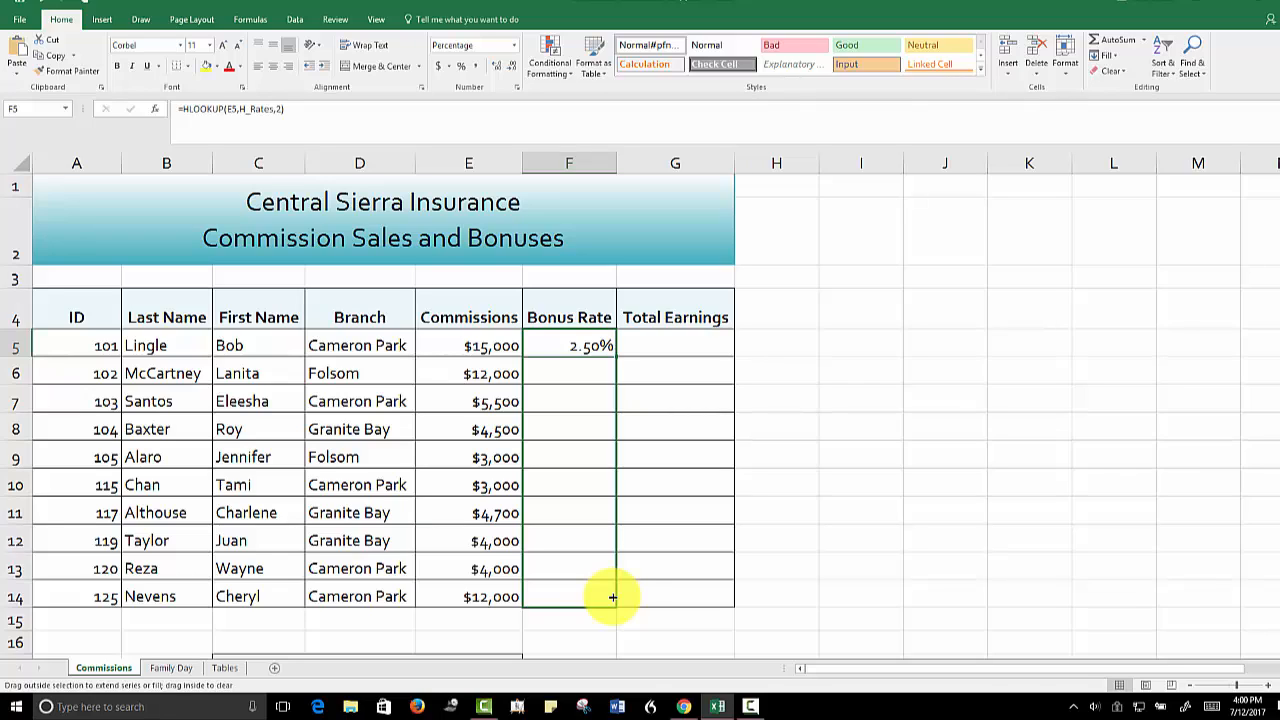
{"action": "left_click_drag", "start_coordinate": [613, 597], "coordinate": [613, 597]}
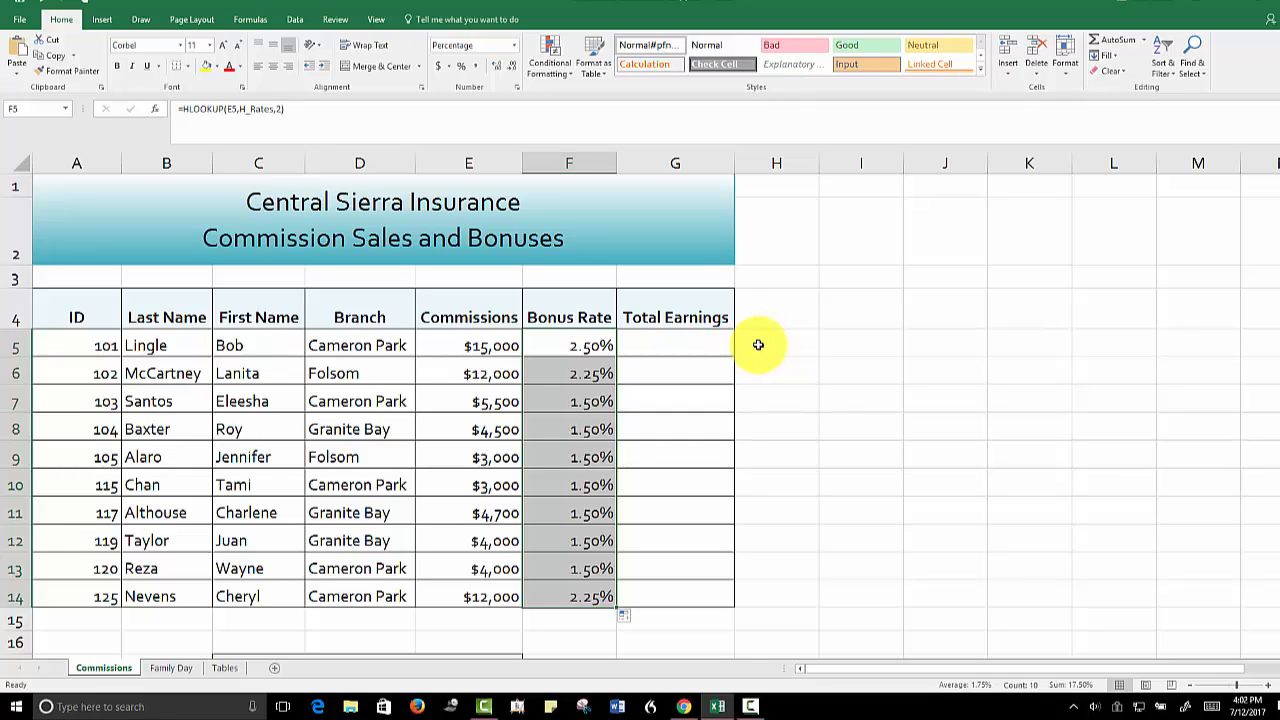
Enter the formula =E5+(F5*E5) in G5 to calculate the first employee's total earnings
{"action": "left_click", "coordinate": [676, 345]}
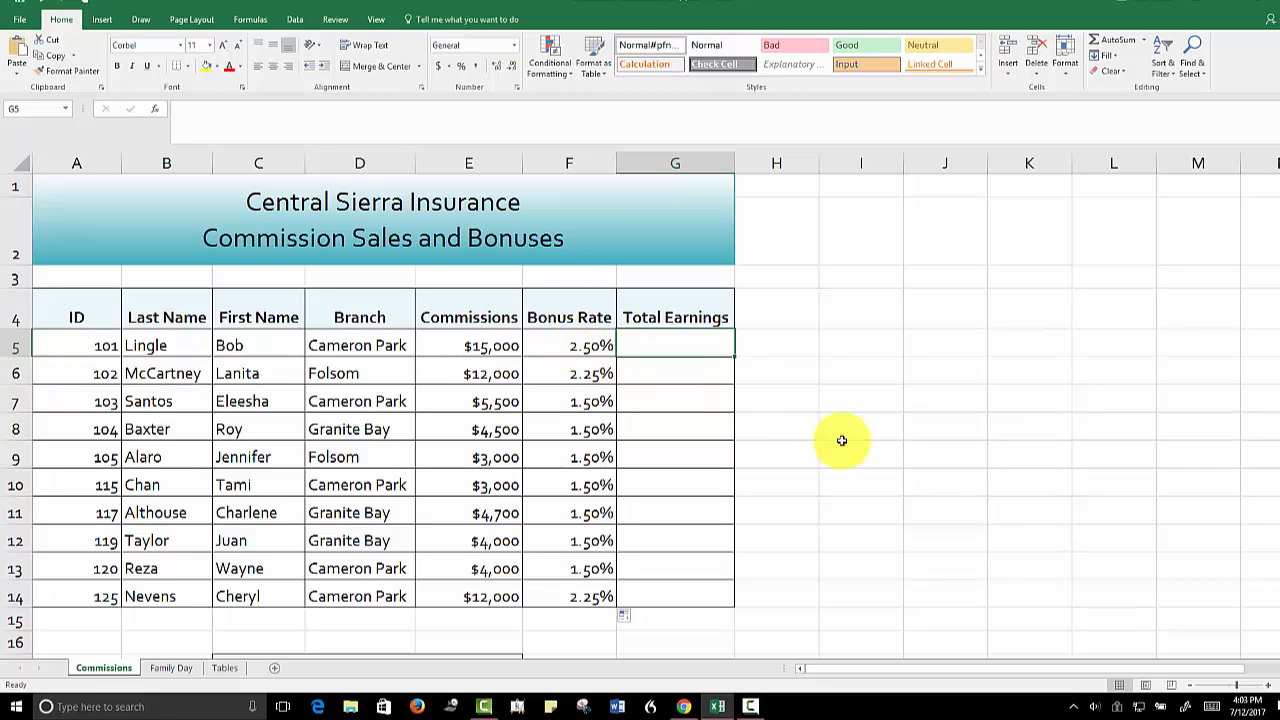
{"action": "left_click", "coordinate": [1247, 688]}
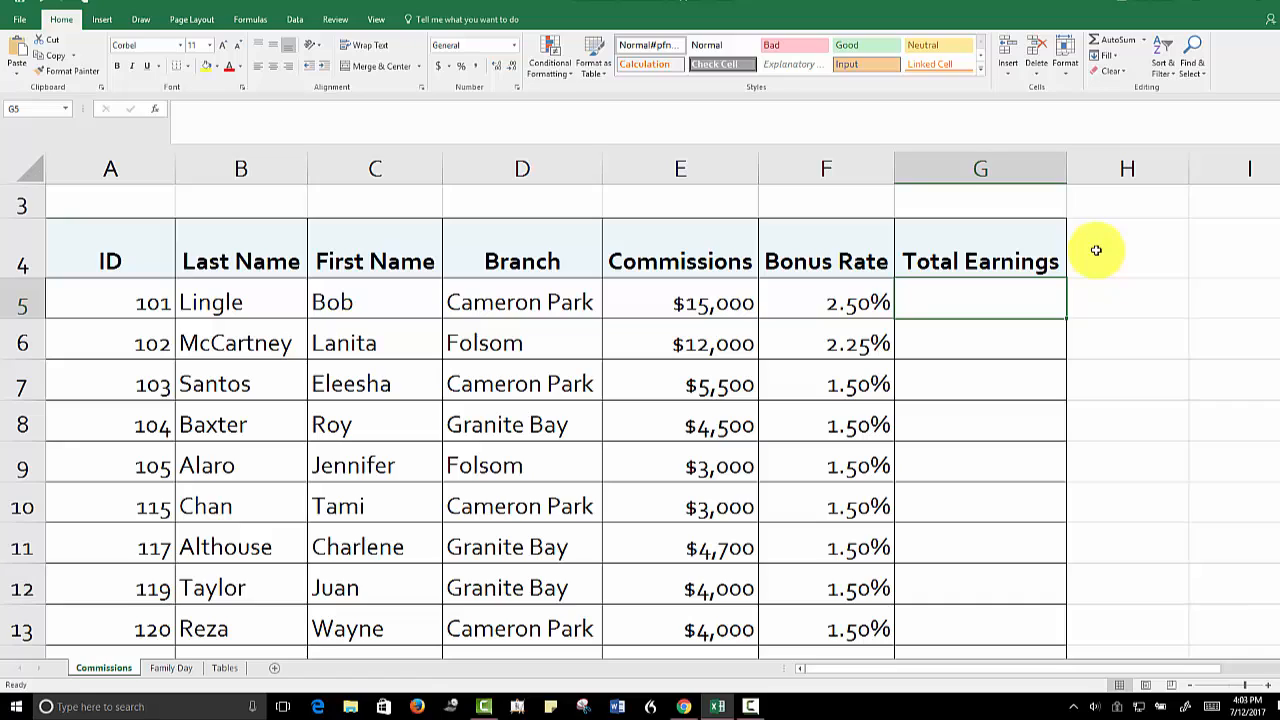
{"action": "type", "text": "="}
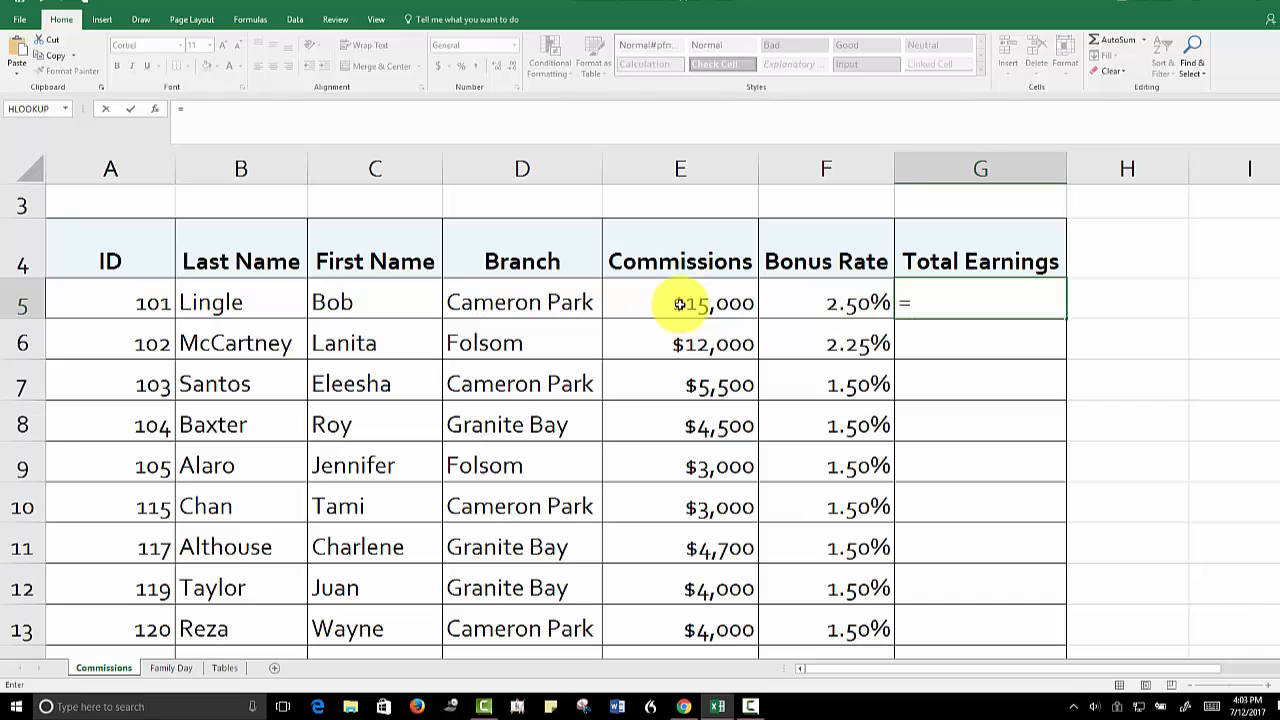
{"action": "left_click", "coordinate": [679, 304]}
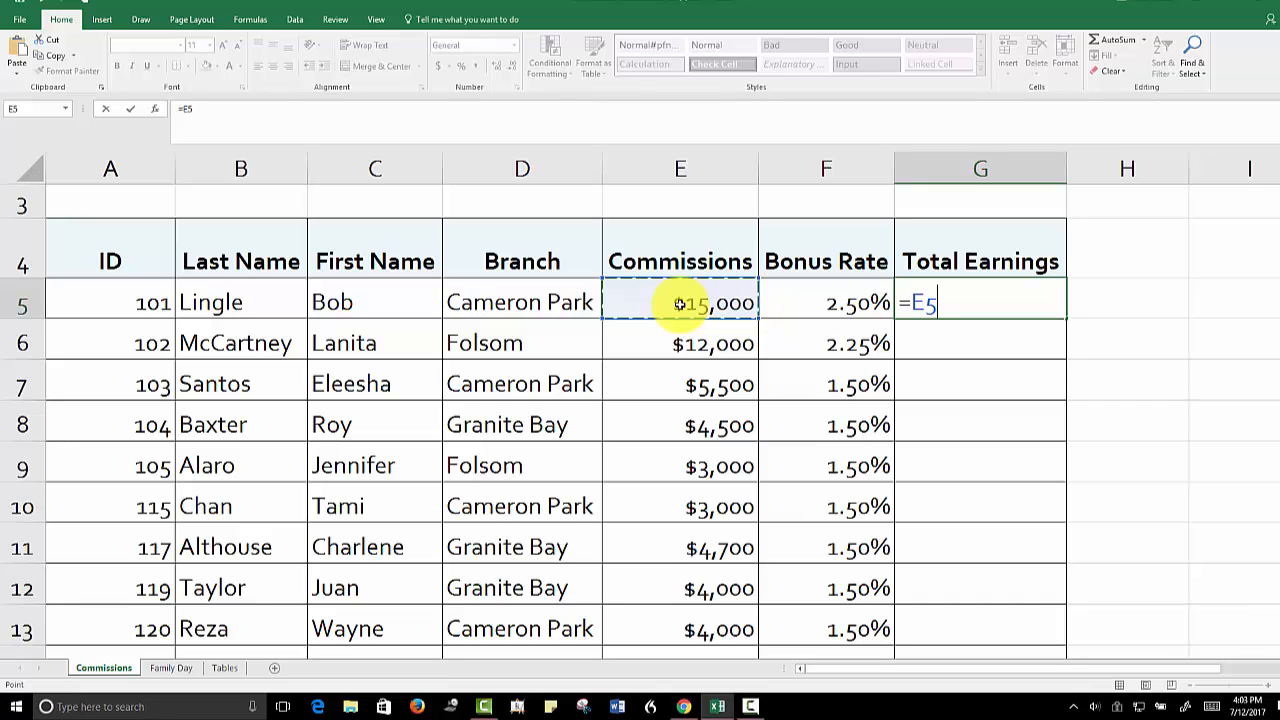
{"action": "type", "text": "+"}
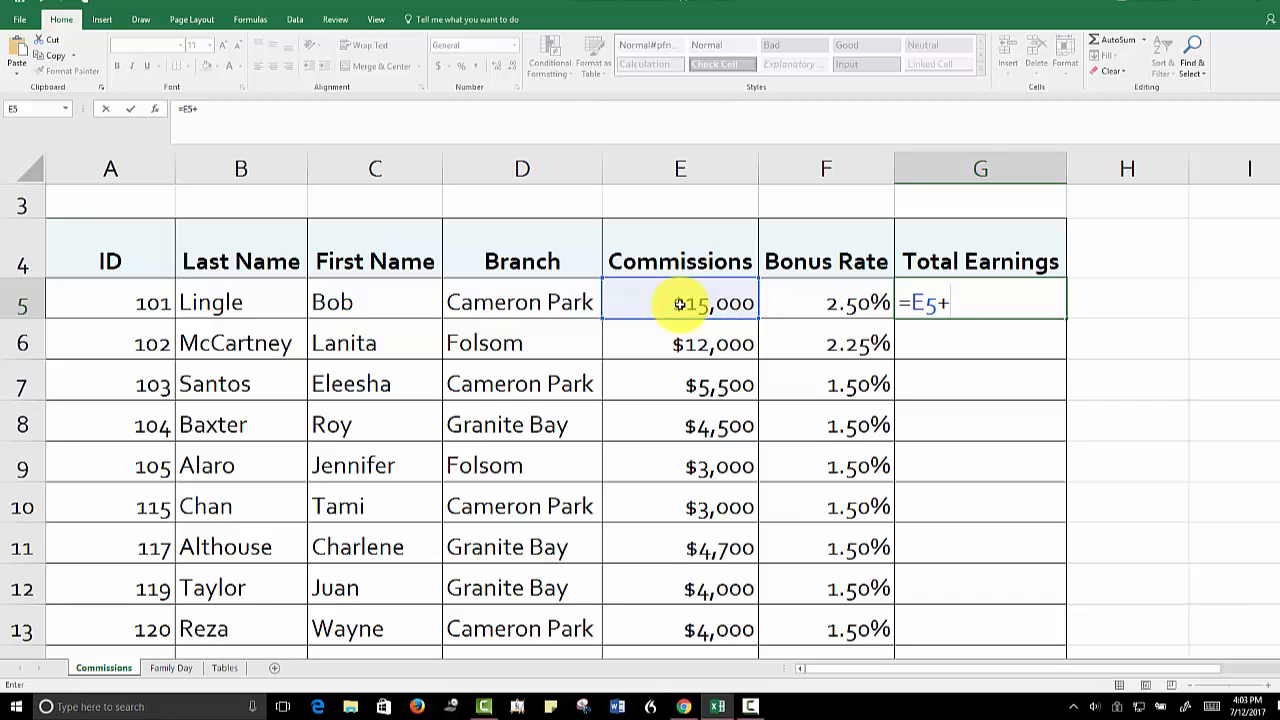
{"action": "type", "text": "("}
{"action": "type", "text": "f5"}
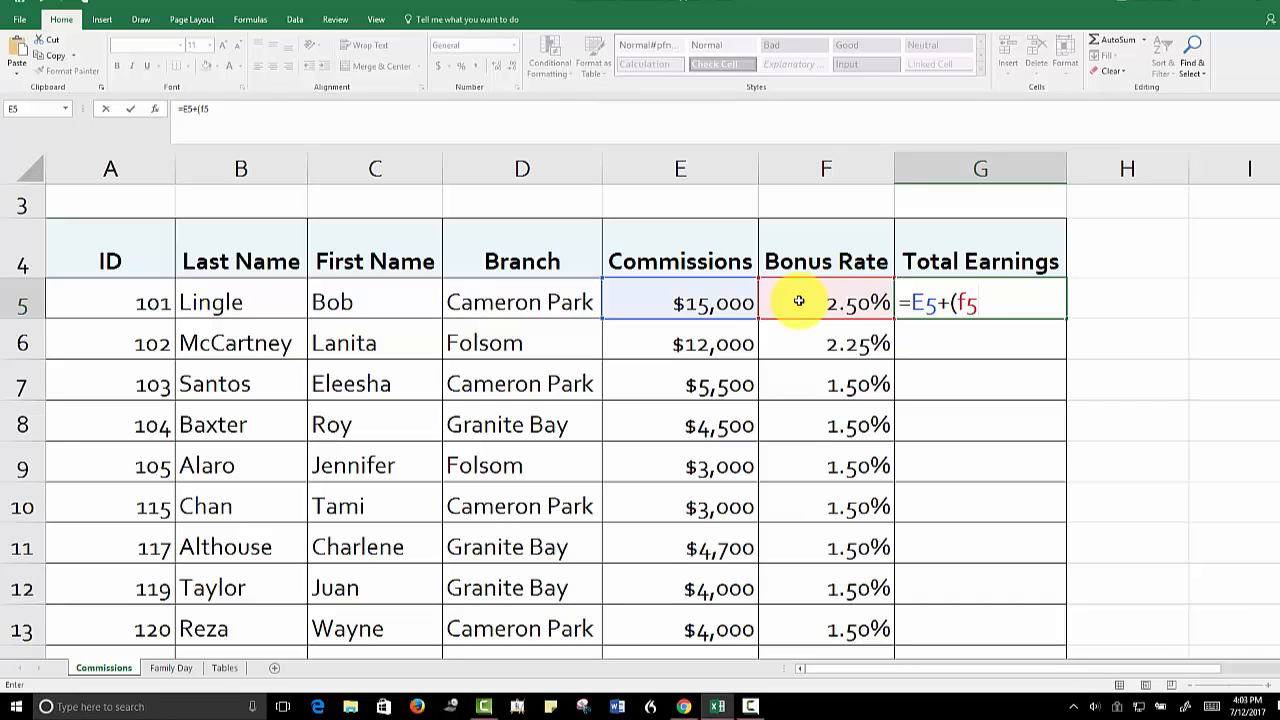
{"action": "type", "text": "*e5"}
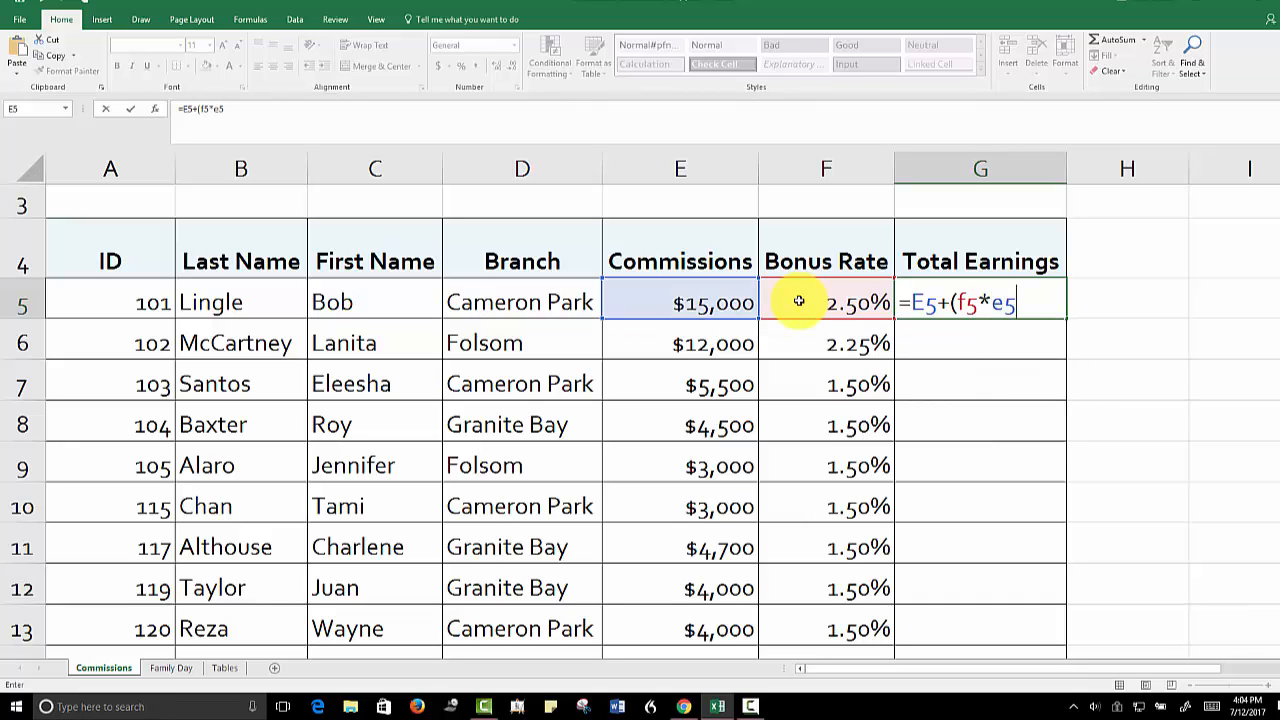
{"action": "type", "text": ")"}
{"action": "key", "text": "ctrl+Return"}
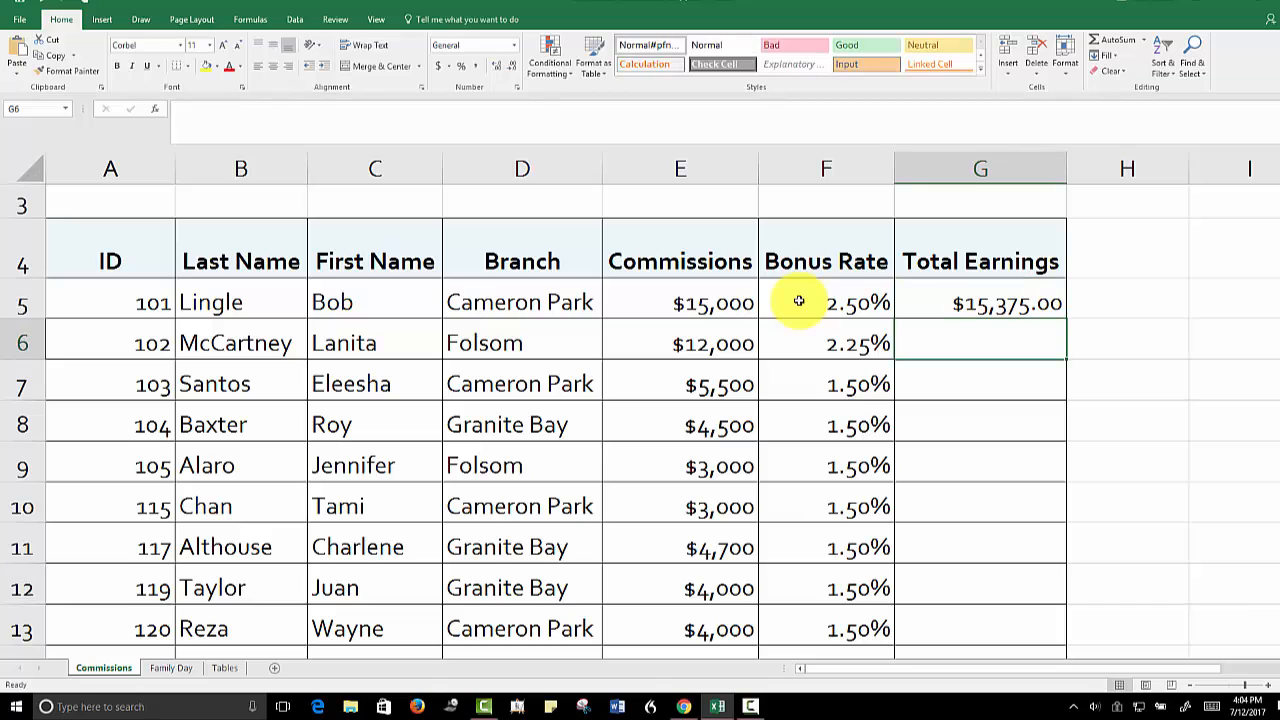
Copy the total earnings formula from G5 down through G14
{"action": "left_click", "coordinate": [945, 296]}
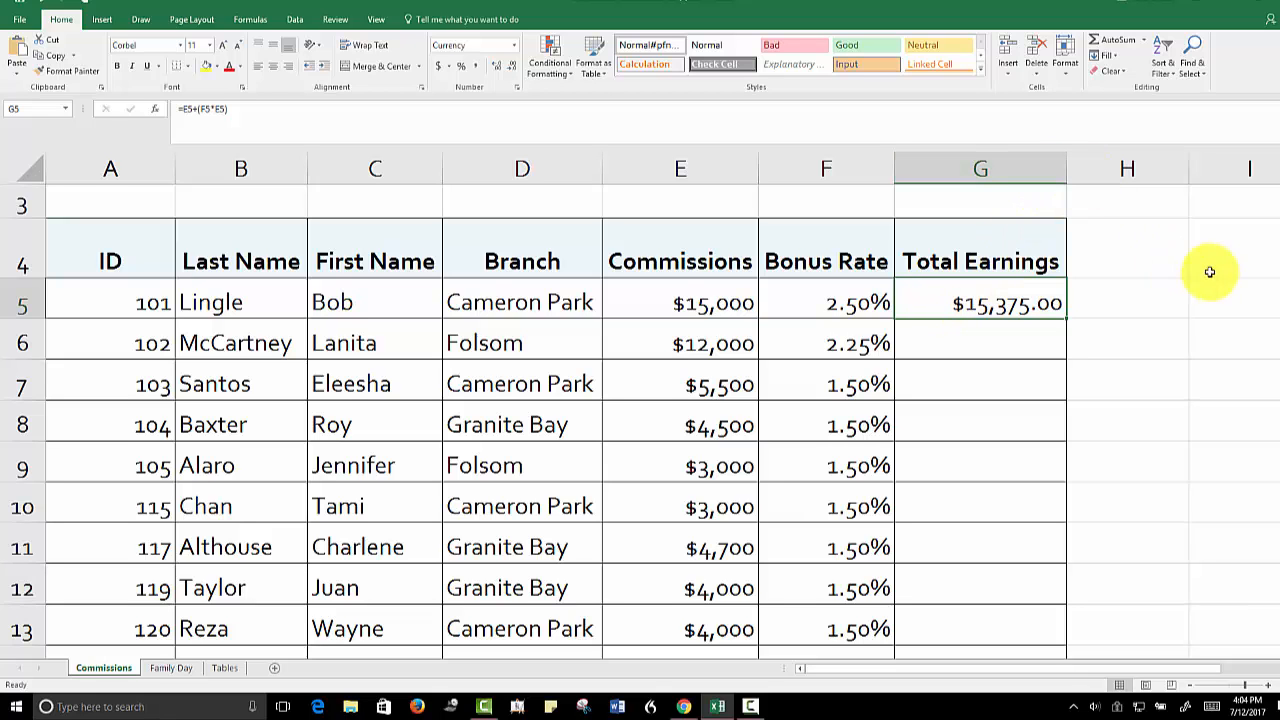
{"action": "mouse_move", "coordinate": [1277, 288]}
{"action": "left_mouse_down"}
{"action": "mouse_move", "coordinate": [1275, 320]}
{"action": "mouse_move", "coordinate": [1266, 309]}
{"action": "left_mouse_up"}
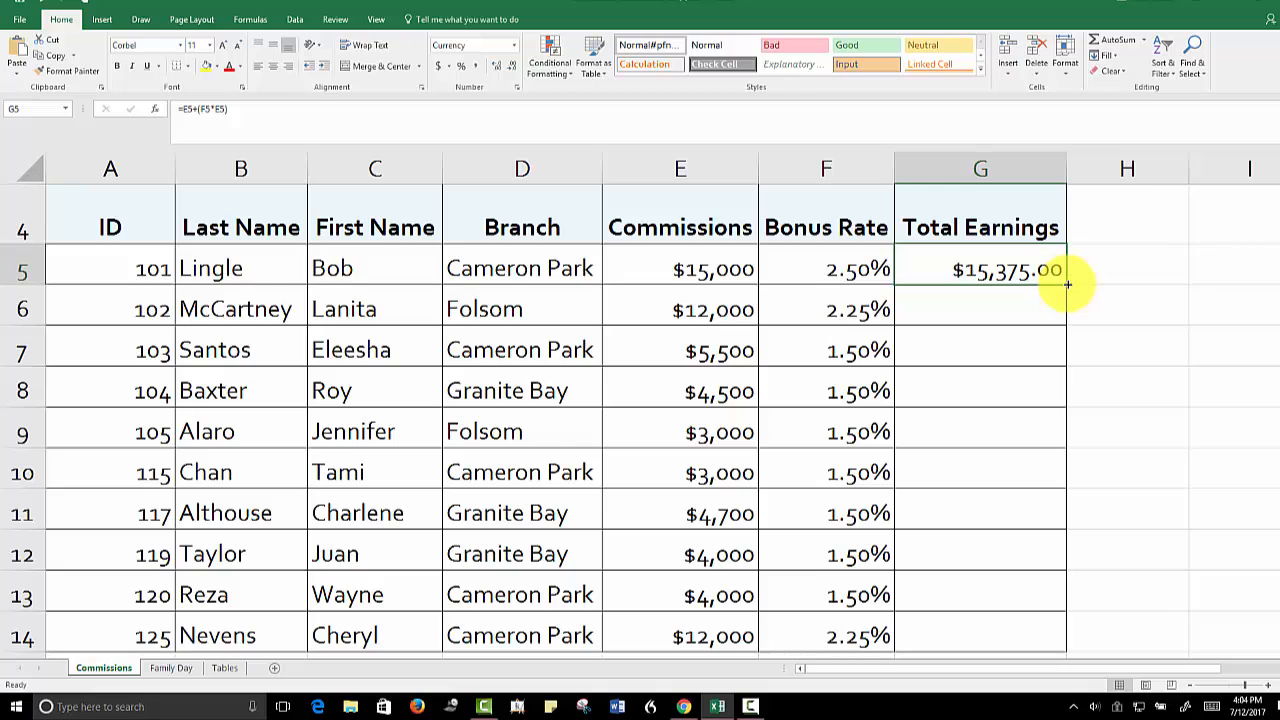
{"action": "left_click_drag", "start_coordinate": [1067, 285], "coordinate": [1060, 636]}
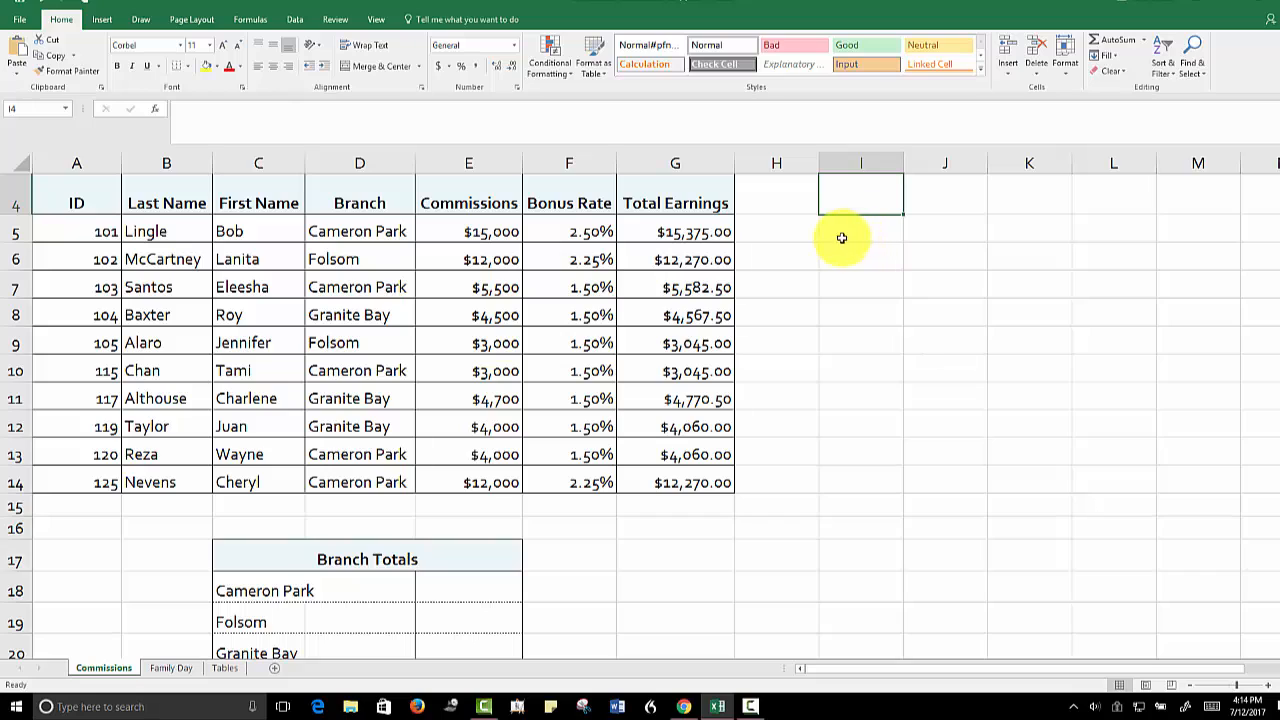
Insert a SUMIF function in E18 for Cameron Park with the absolute reference $D$5:$D$14 as the range
{"action": "left_click", "coordinate": [472, 590]}
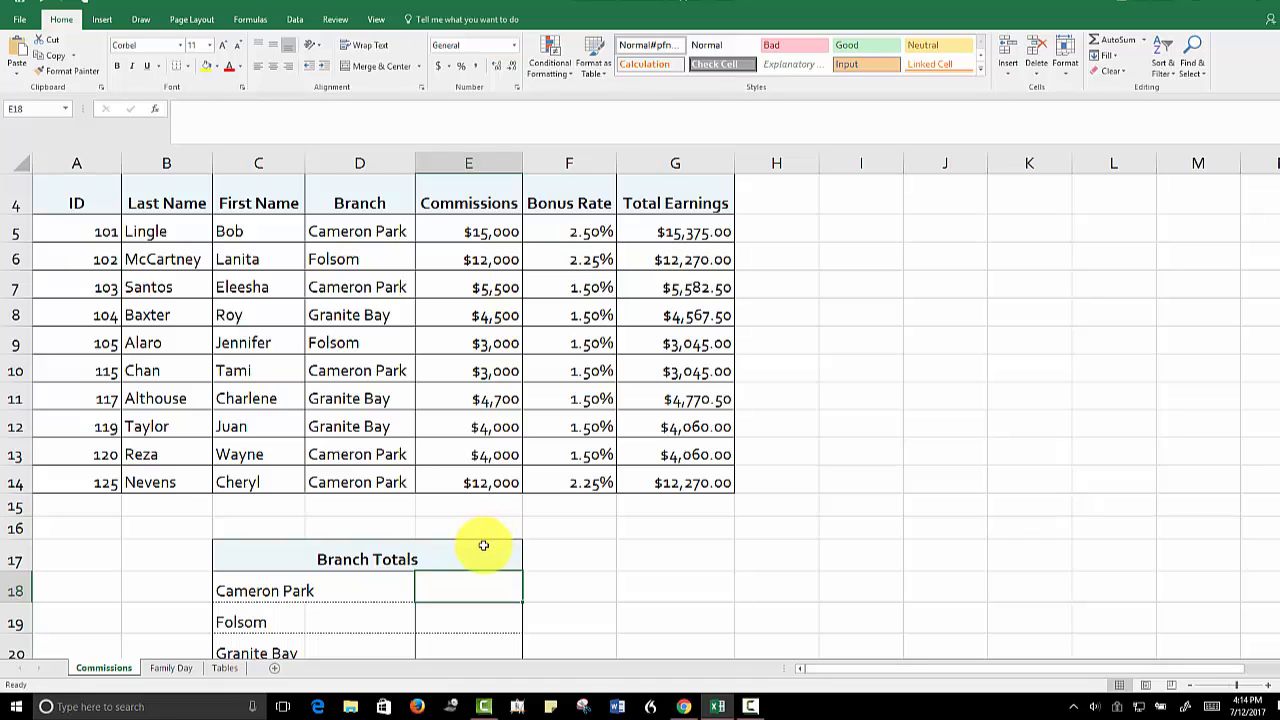
{"action": "left_click", "coordinate": [250, 19]}
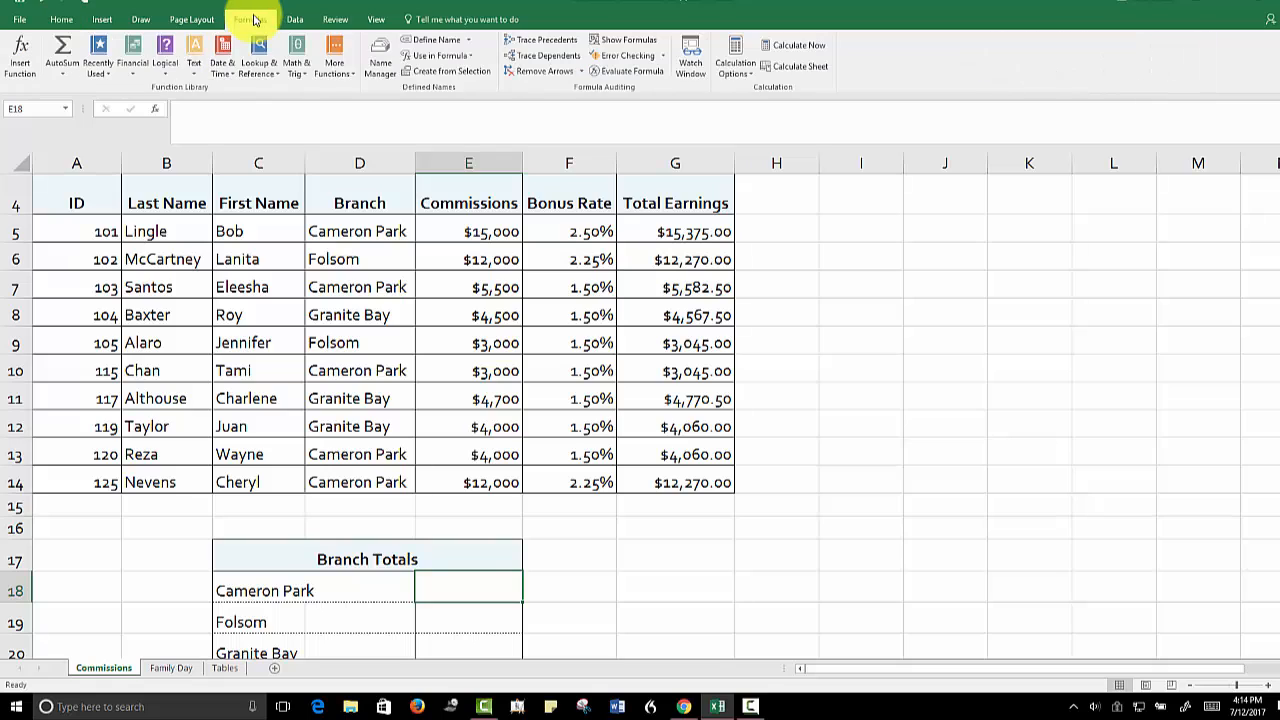
{"action": "left_click", "coordinate": [301, 76]}
{"action": "left_click_drag", "start_coordinate": [383, 134], "coordinate": [408, 428]}
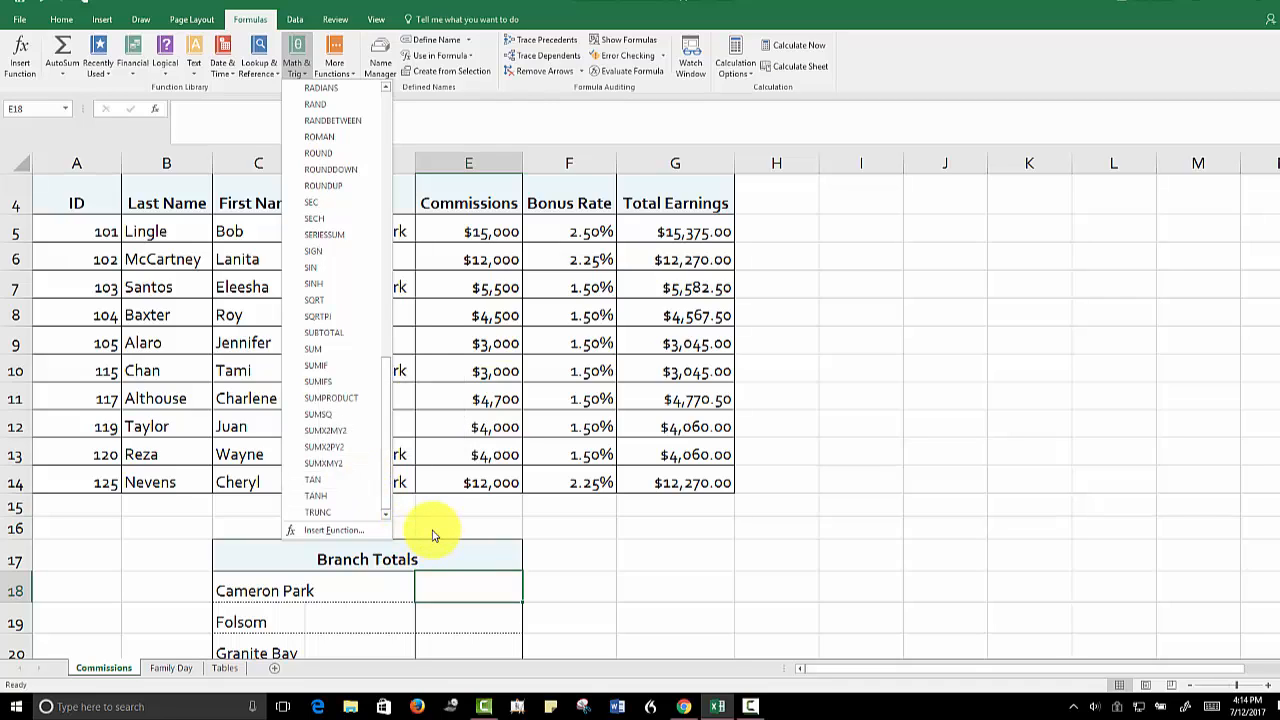
{"action": "left_click", "coordinate": [318, 366]}
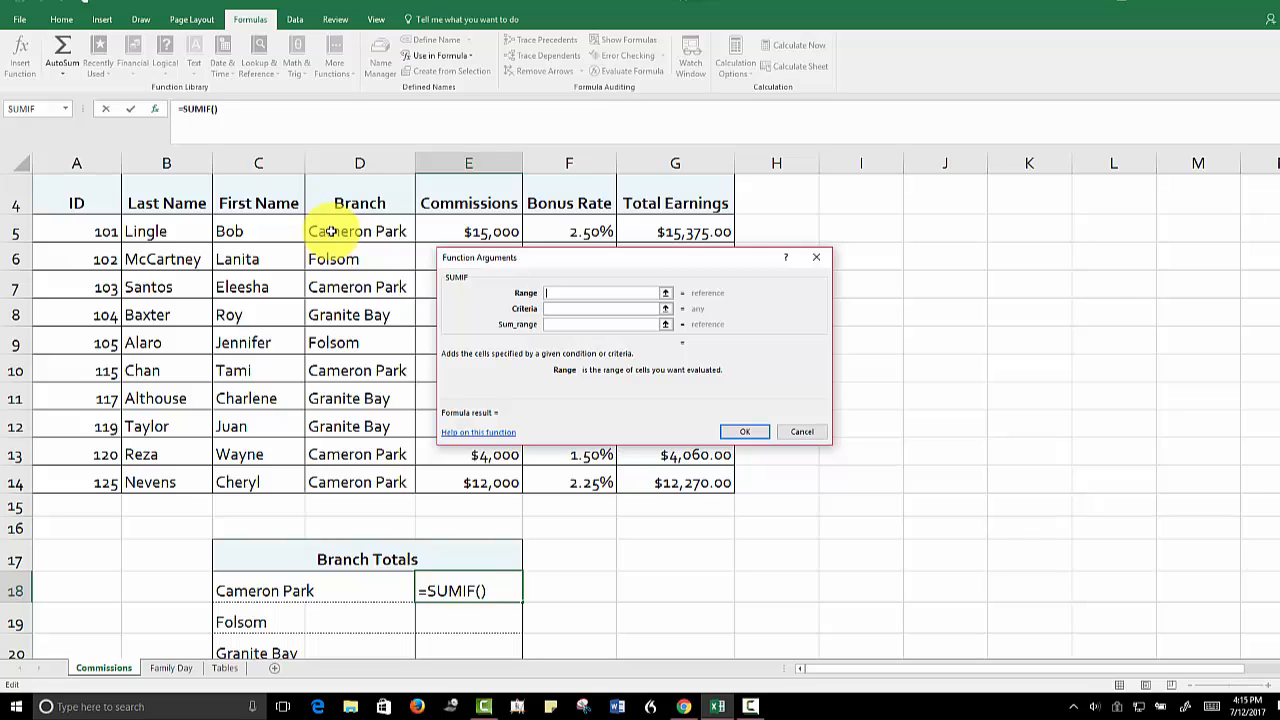
{"action": "left_click_drag", "start_coordinate": [331, 231], "coordinate": [337, 480]}
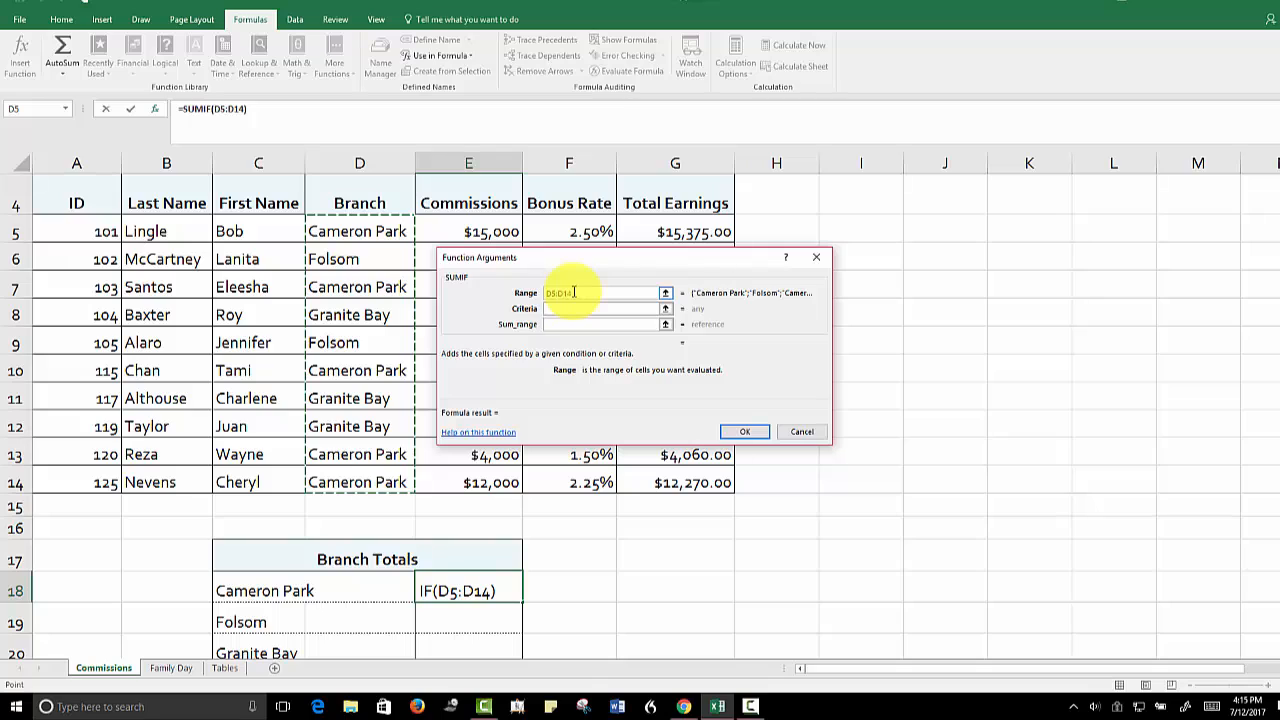
{"action": "key", "text": "F4"}
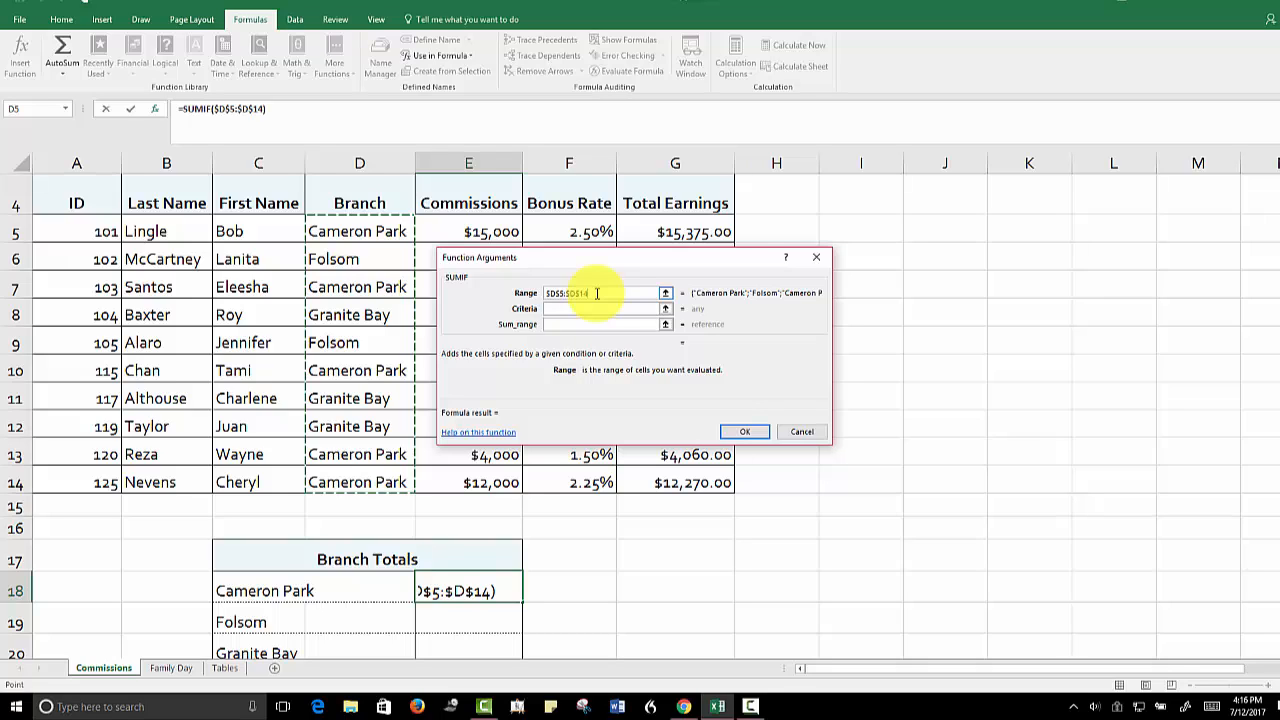
Set C18 as the SUMIF criteria and move the function arguments dialog clear of the Total Earnings column
{"action": "left_click", "coordinate": [562, 309]}
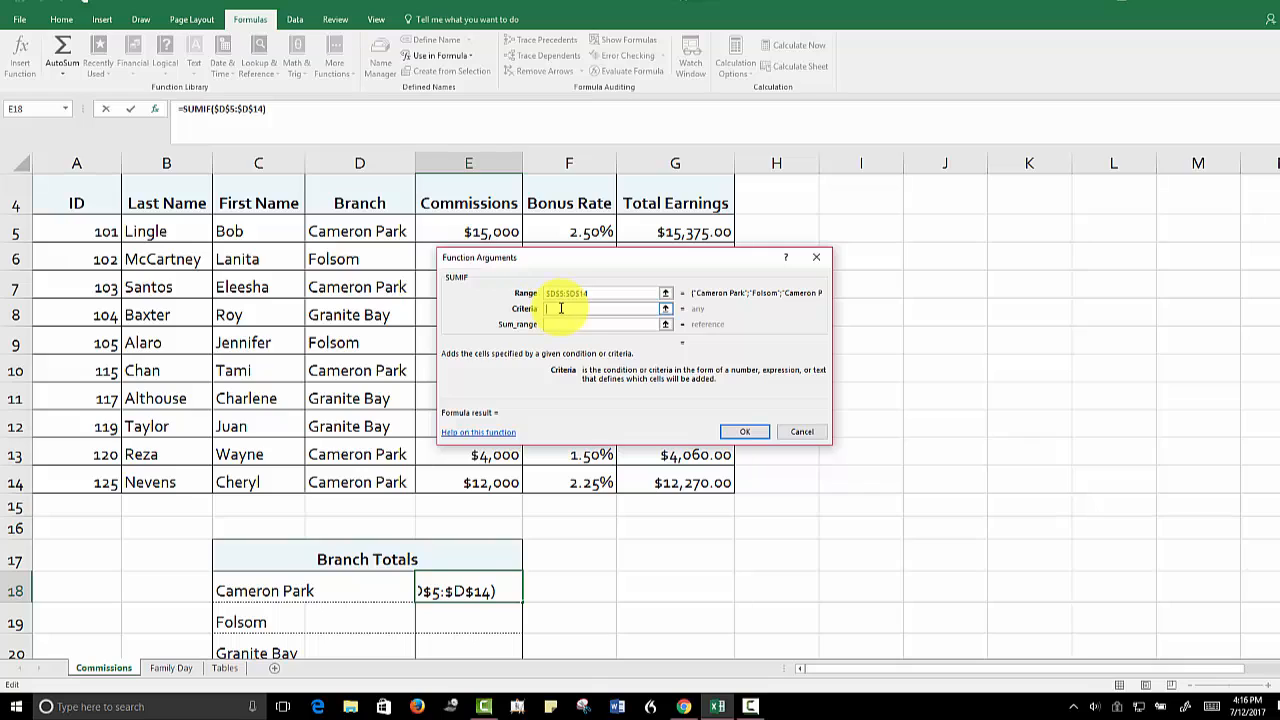
{"action": "left_click", "coordinate": [264, 592]}
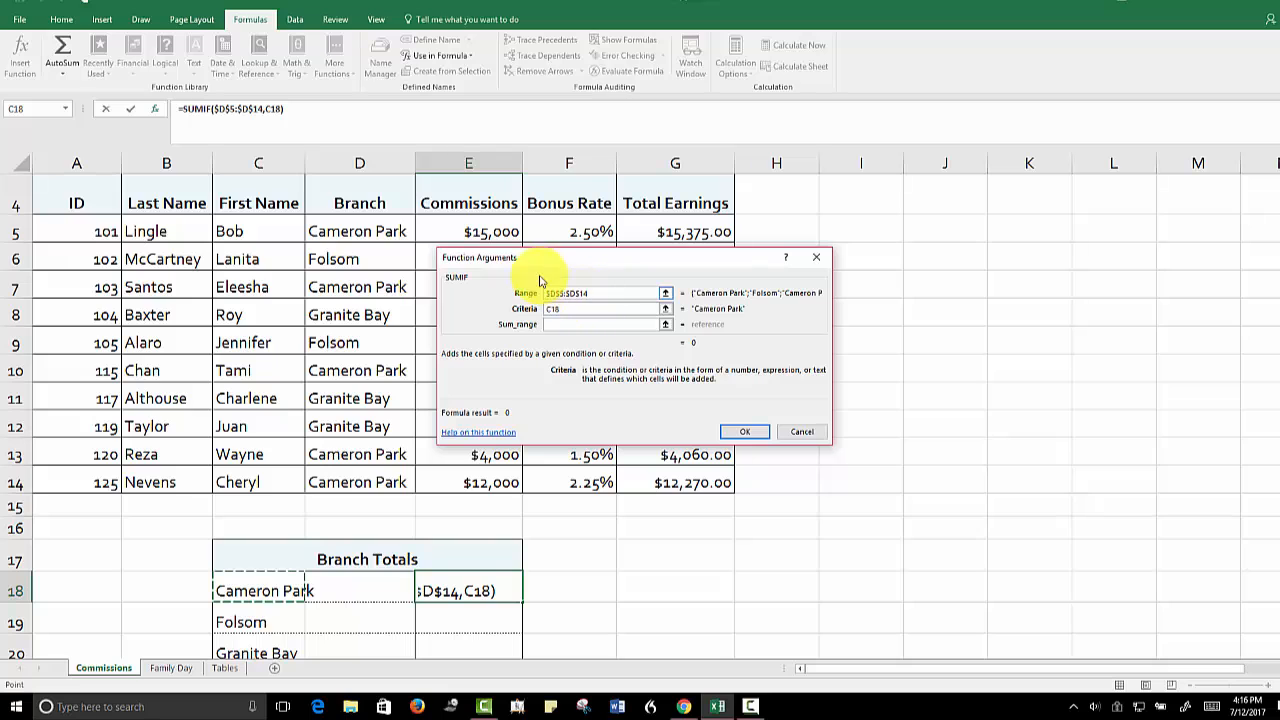
{"action": "left_click_drag", "start_coordinate": [522, 251], "coordinate": [863, 252]}
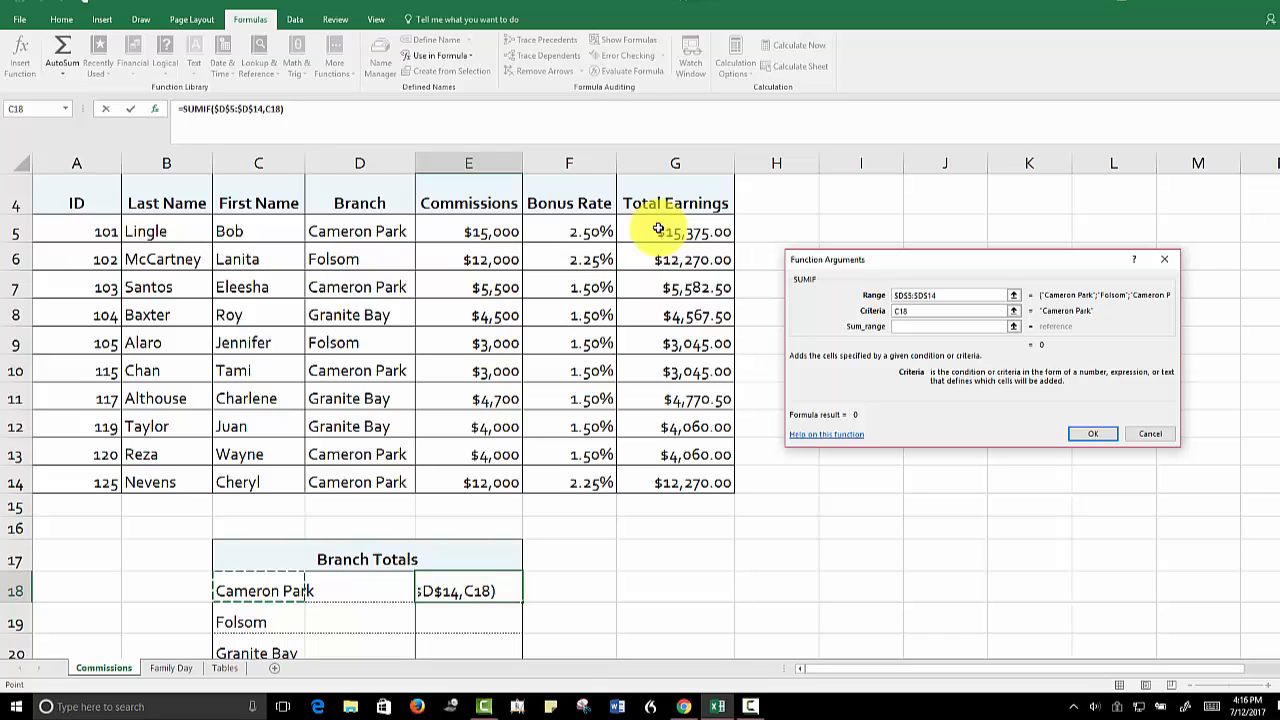
{"action": "left_click_drag", "start_coordinate": [658, 230], "coordinate": [659, 479]}
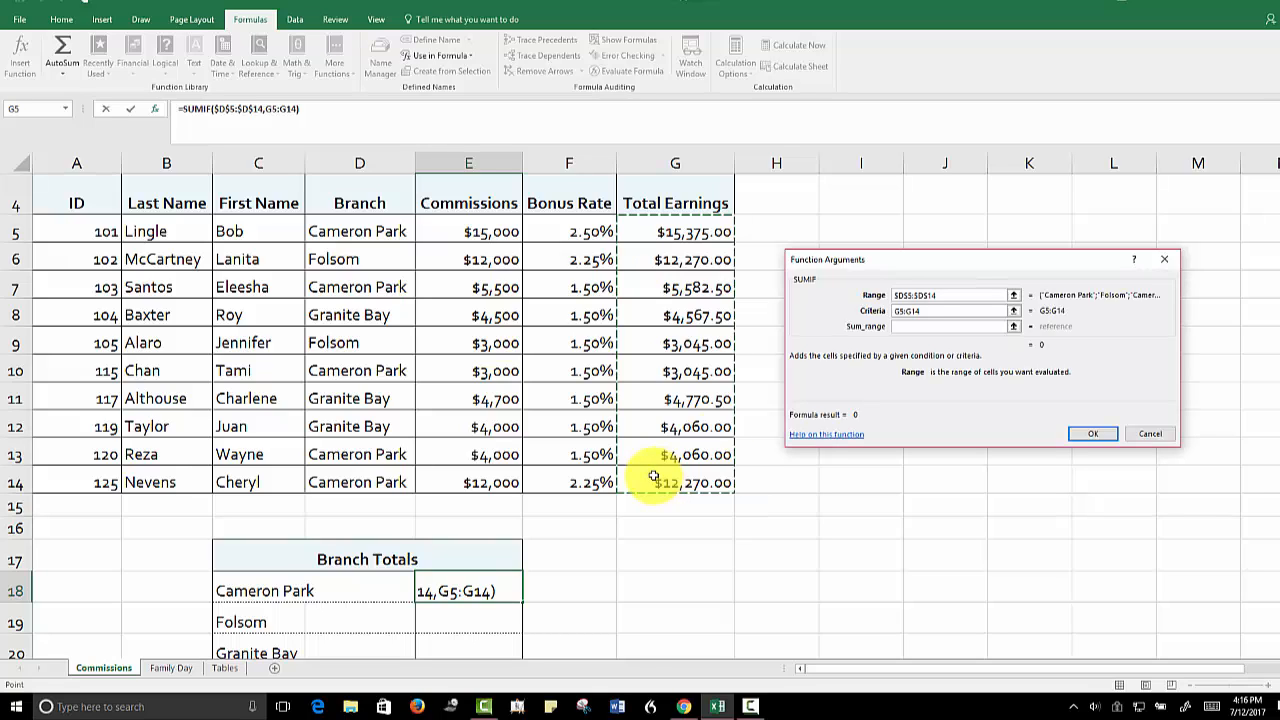
{"action": "left_click", "coordinate": [905, 312]}
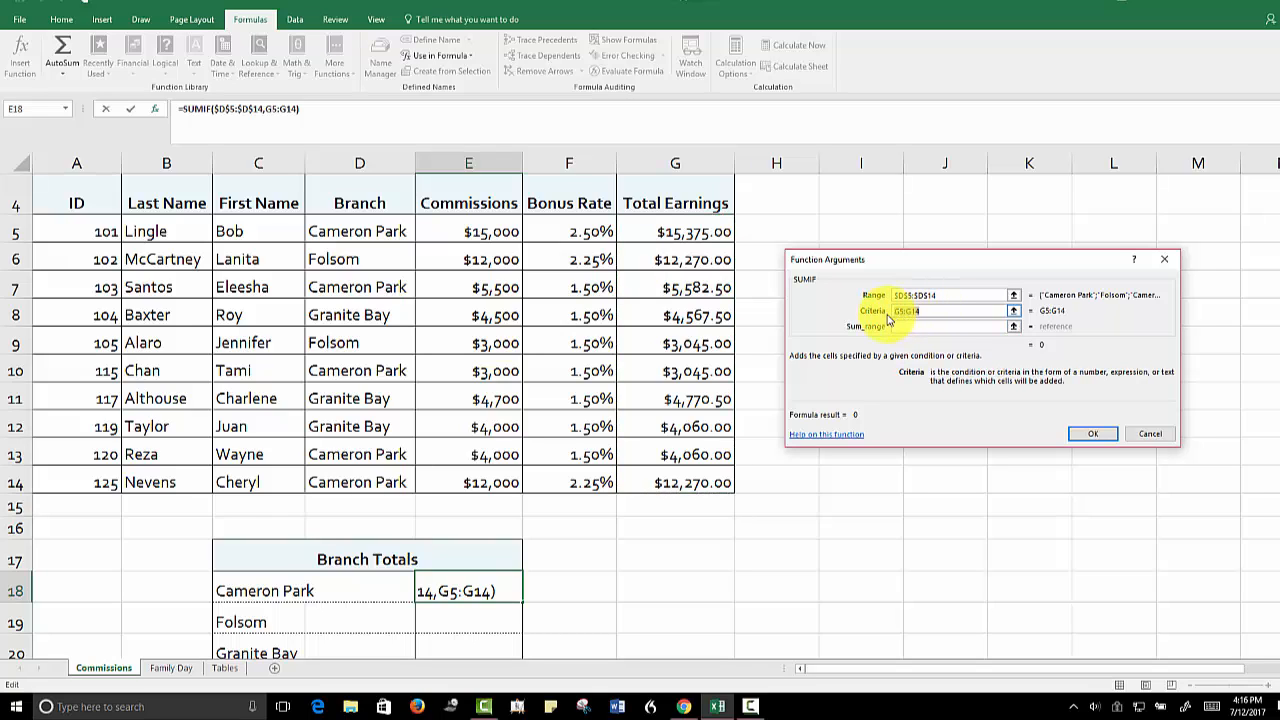
{"action": "left_click", "coordinate": [256, 592]}
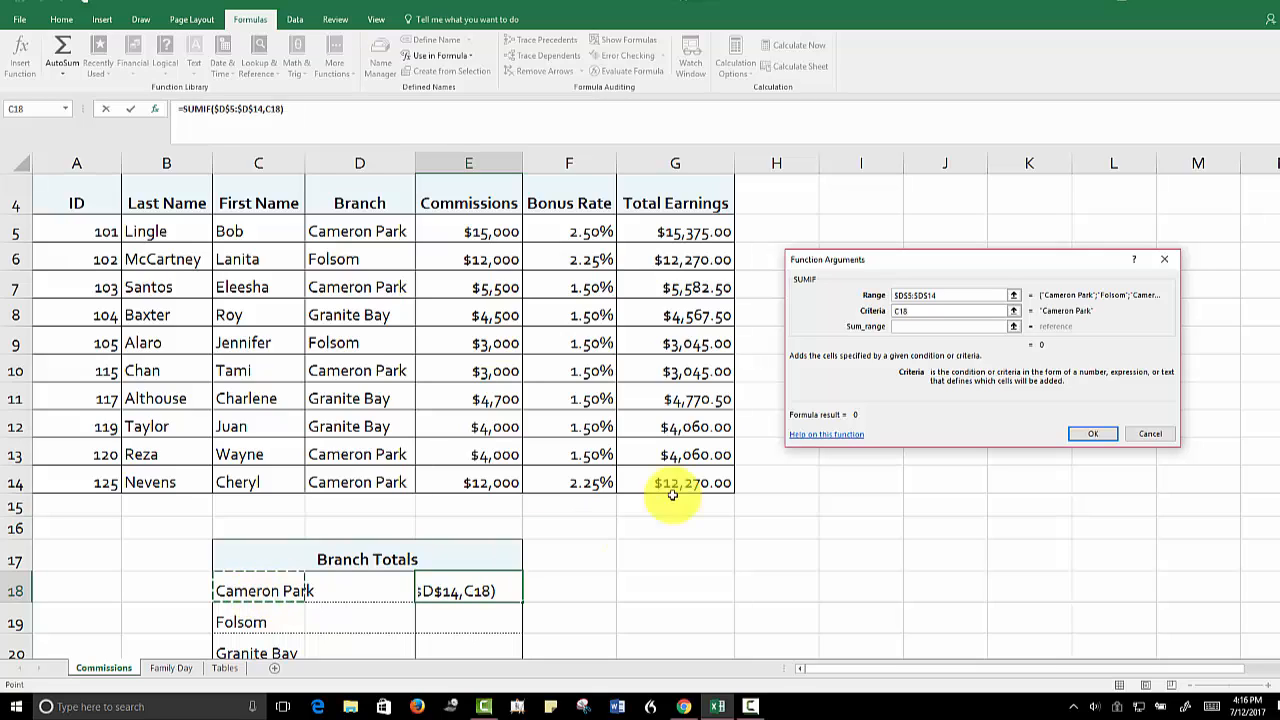
Set the SUMIF sum range to the absolute reference $G$5:$G$14 and complete the function
{"action": "left_click", "coordinate": [907, 328]}
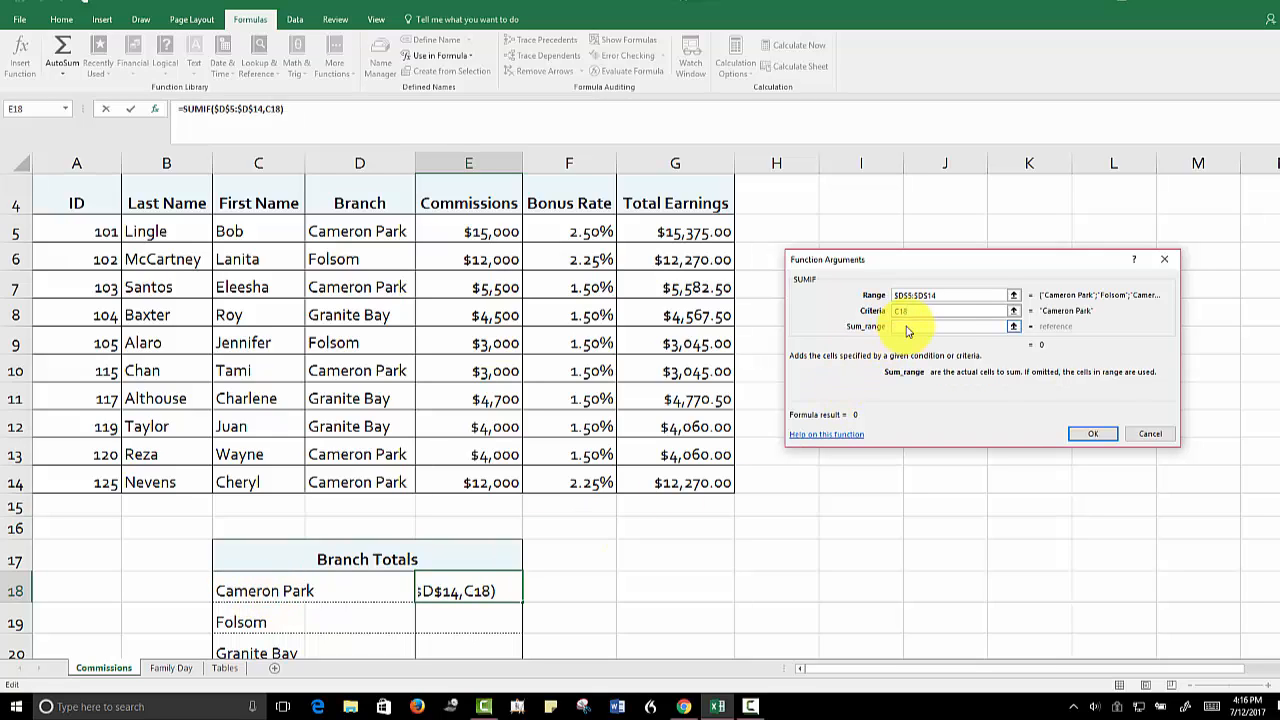
{"action": "left_click", "coordinate": [666, 234]}
{"action": "left_click_drag", "start_coordinate": [665, 249], "coordinate": [655, 478]}
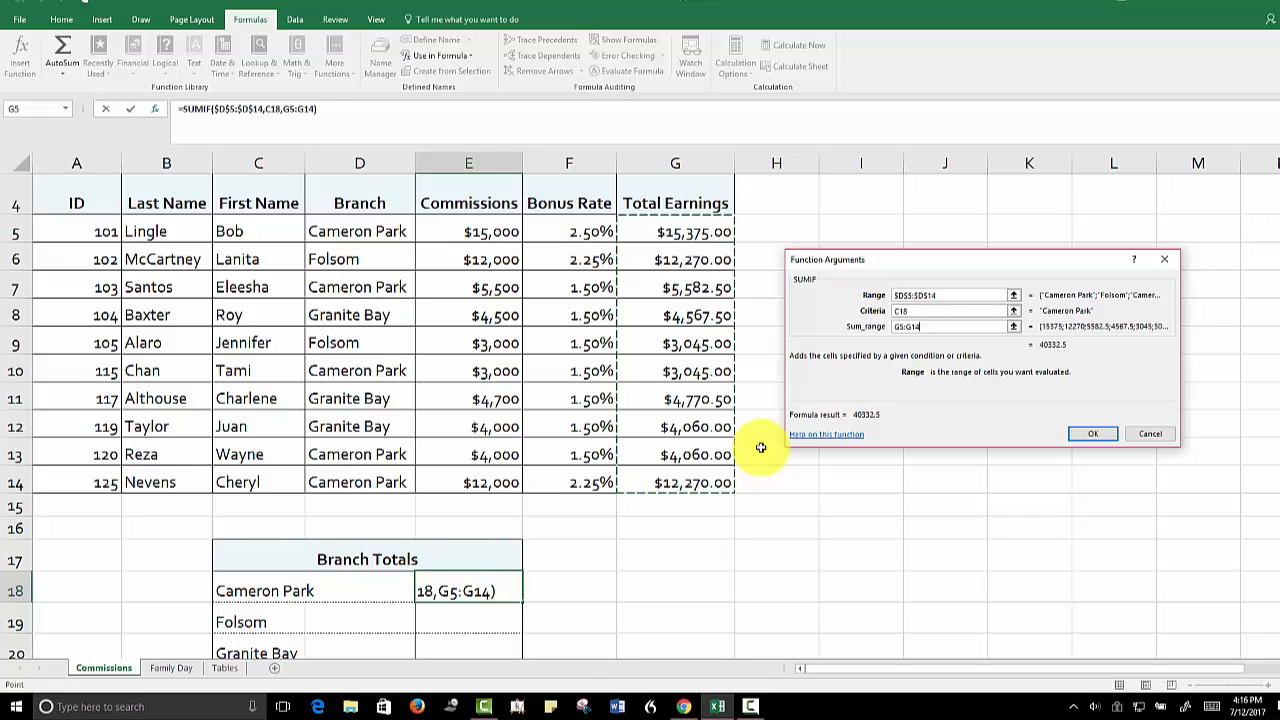
{"action": "key", "text": "F4"}
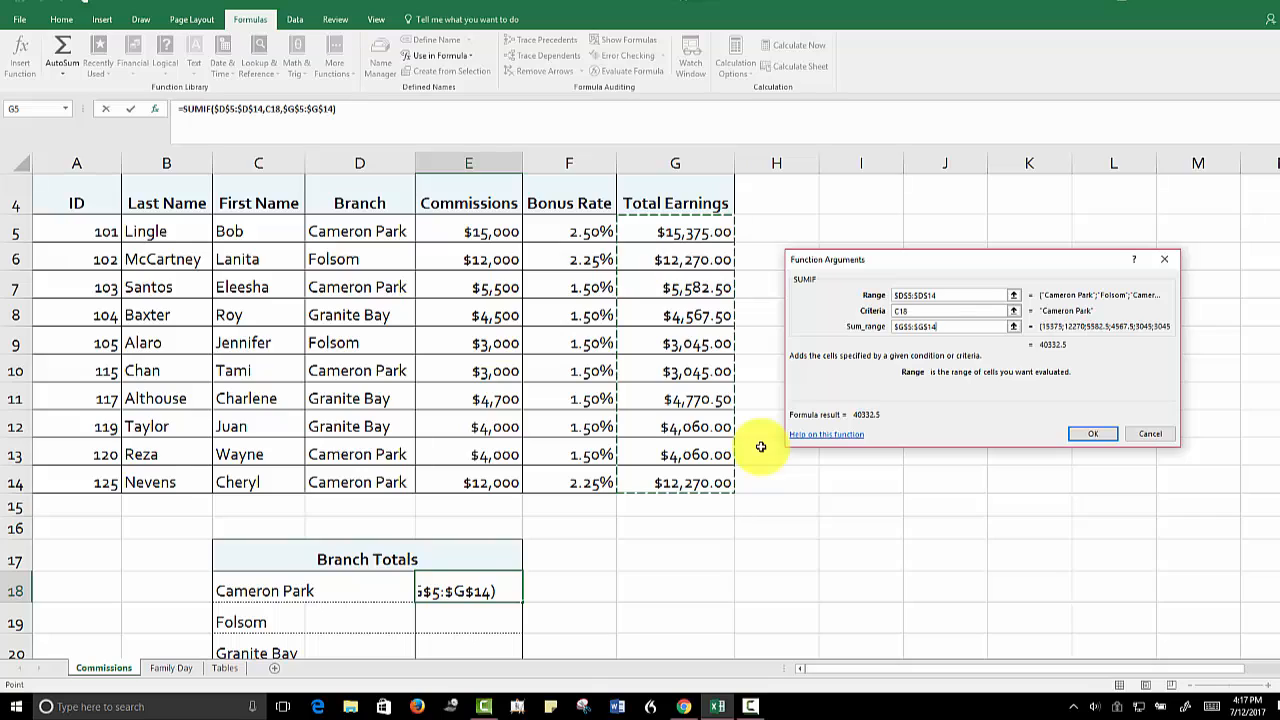
{"action": "left_click", "coordinate": [1089, 434]}
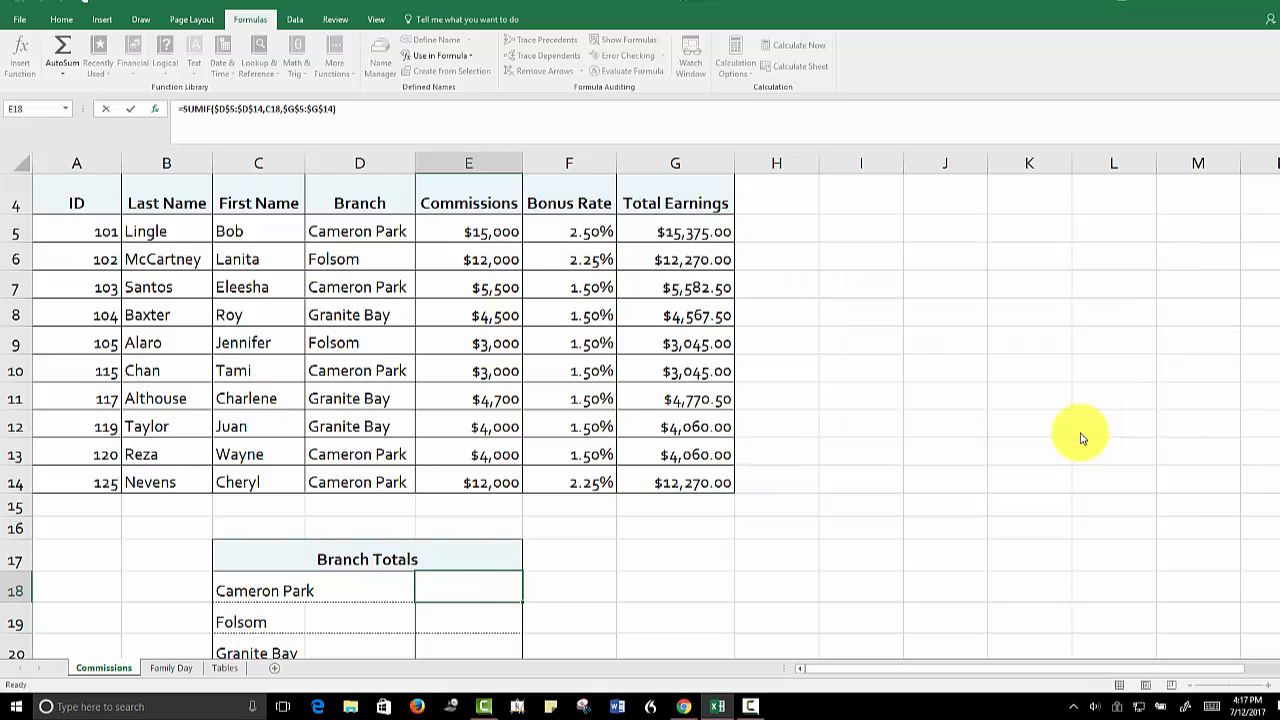
Copy the SUMIF formula from E18 down through E20 and format the three branch totals as Currency
{"action": "left_click_drag", "start_coordinate": [1278, 362], "coordinate": [1278, 380]}
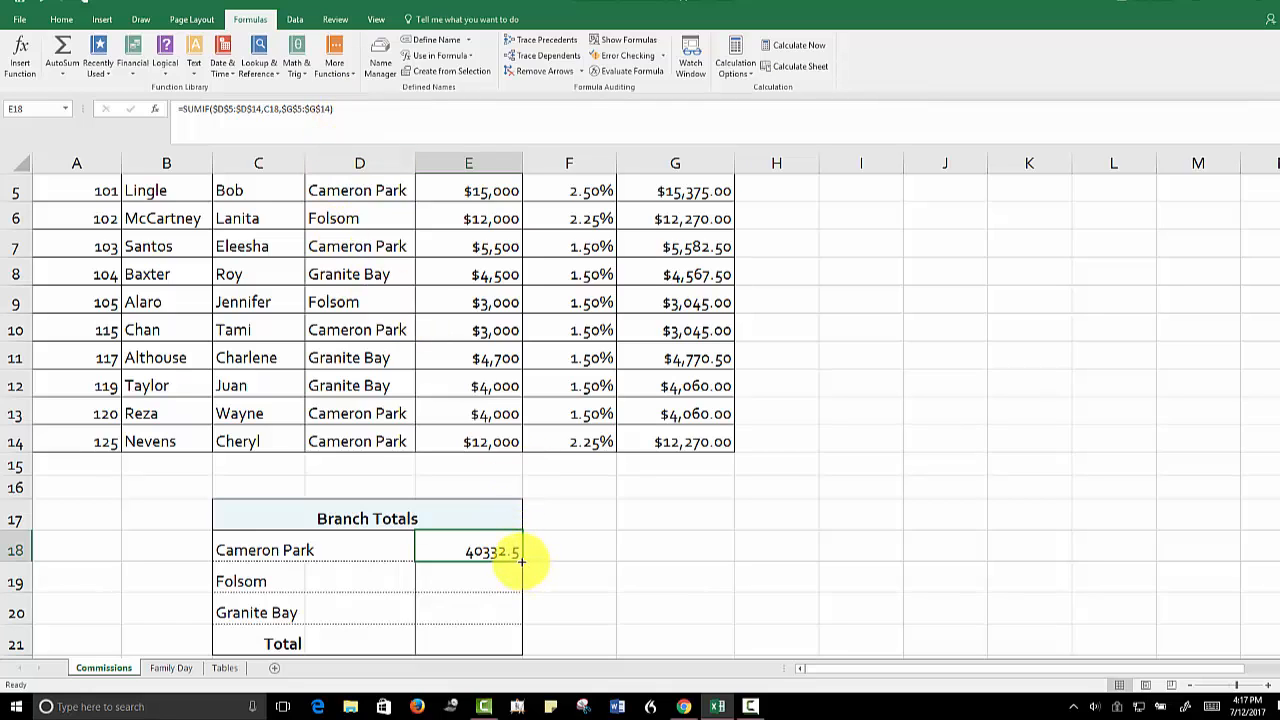
{"action": "left_click_drag", "start_coordinate": [521, 562], "coordinate": [521, 614]}
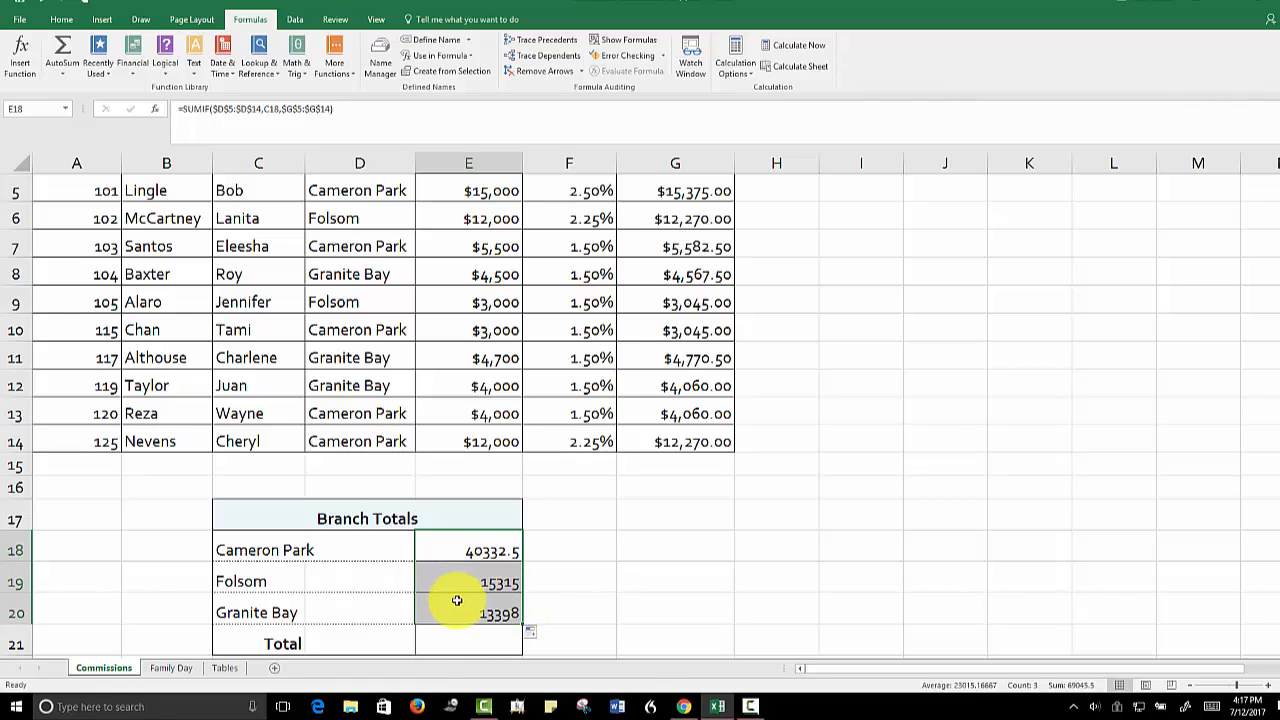
{"action": "left_click", "coordinate": [61, 20]}
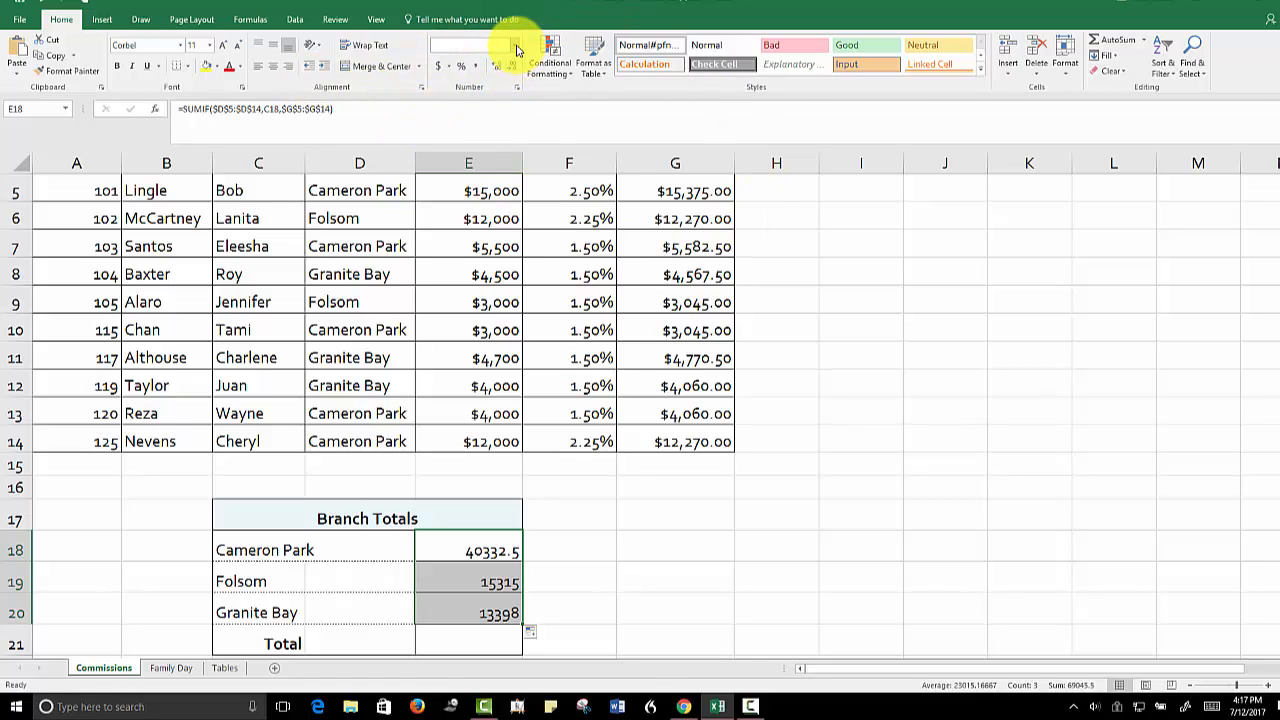
{"action": "left_click", "coordinate": [516, 49]}
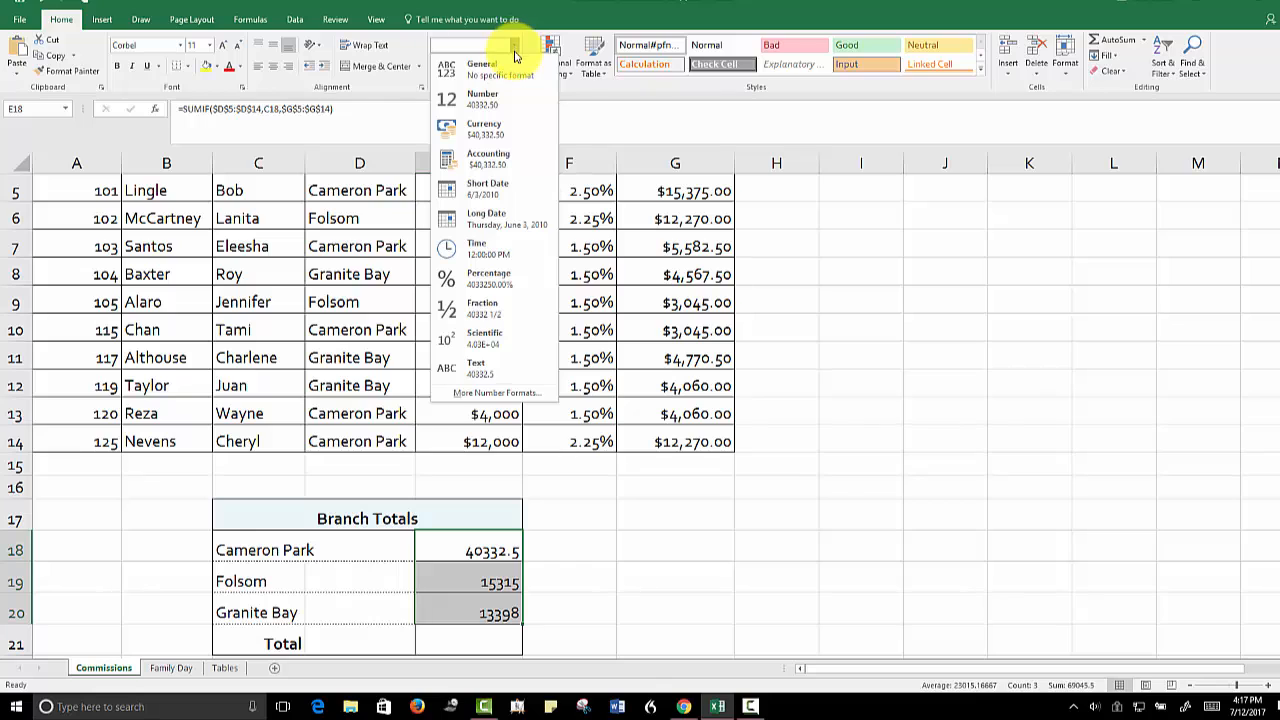
{"action": "left_click", "coordinate": [483, 136]}
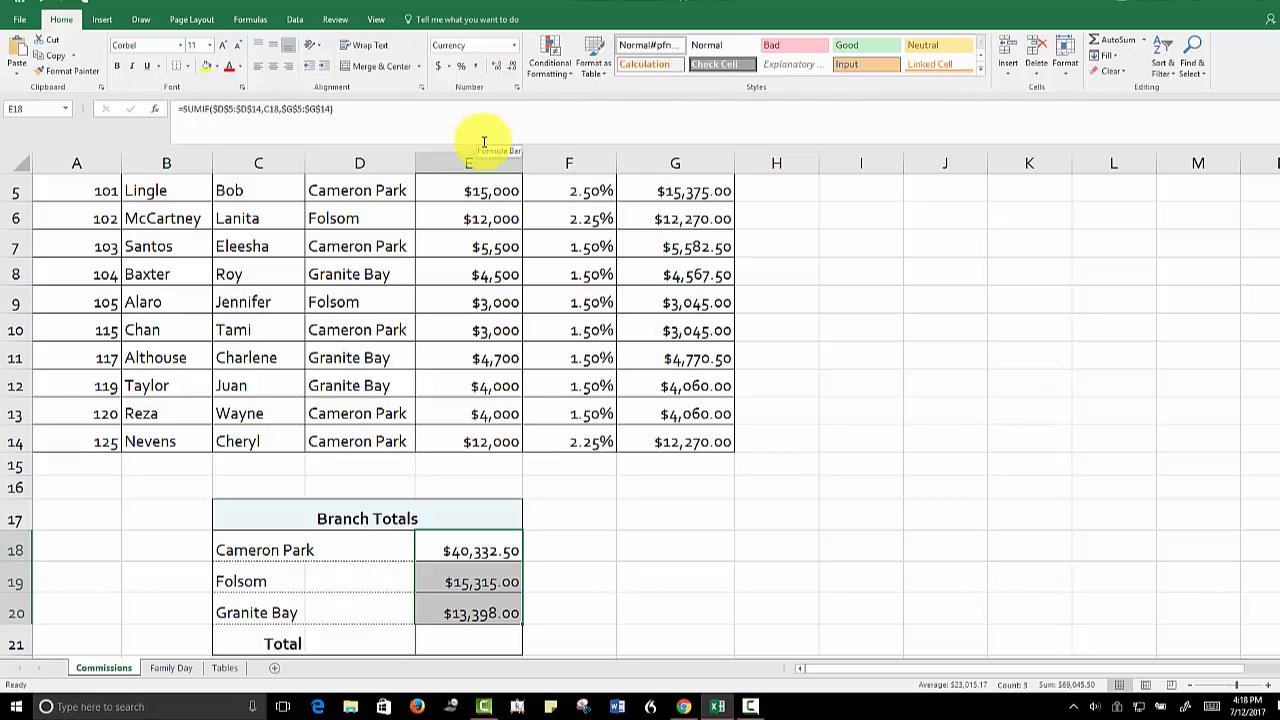
Total the three branch amounts in E21 with a SUM of E18:E20
{"action": "left_click", "coordinate": [470, 637]}
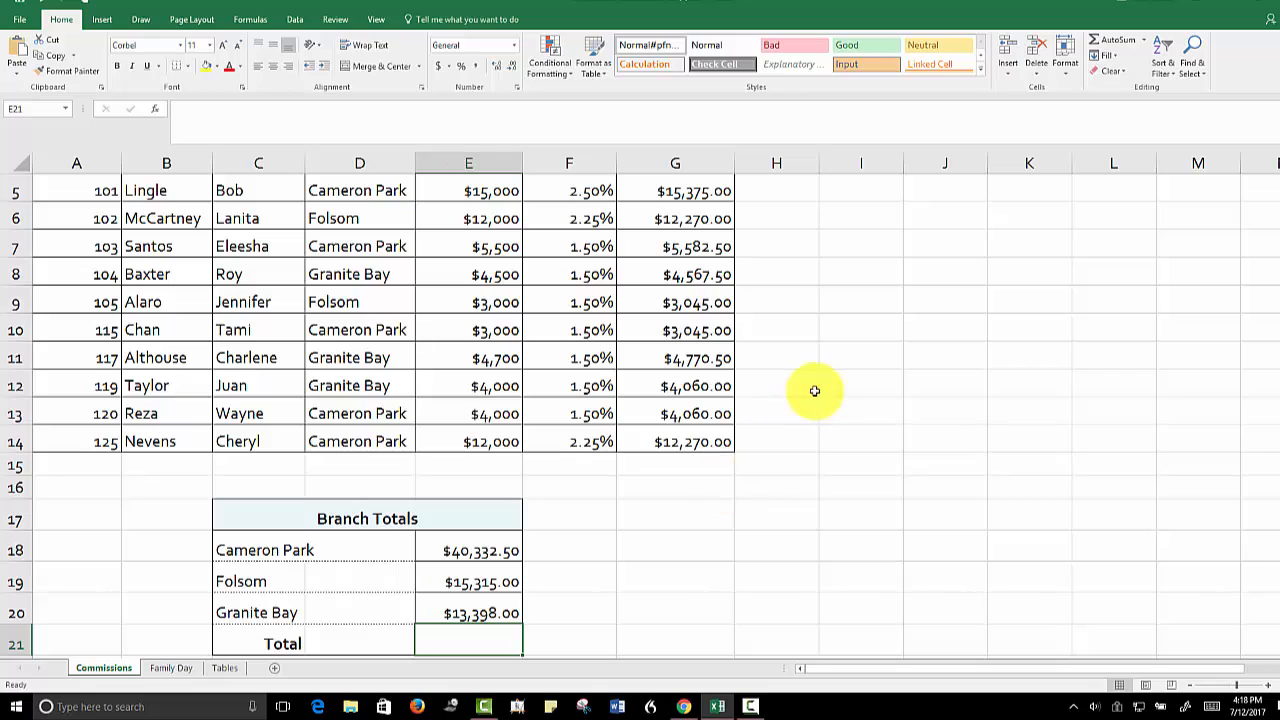
{"action": "left_click", "coordinate": [1142, 42]}
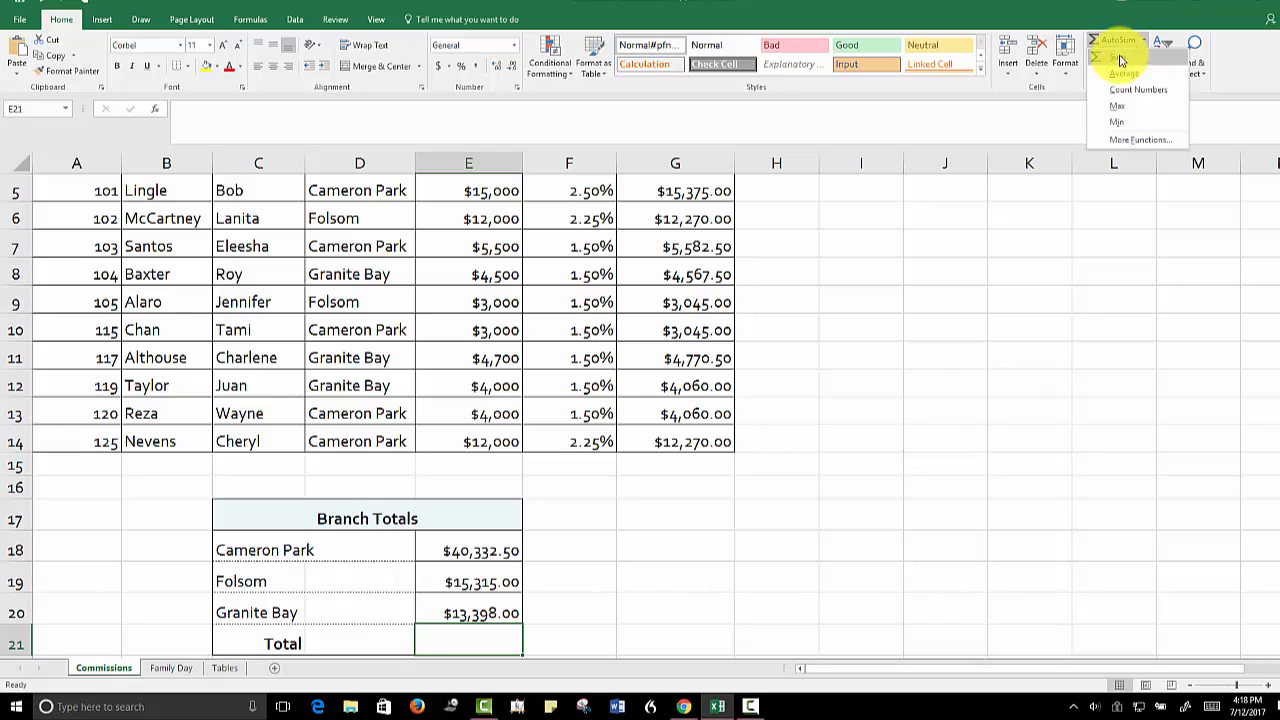
{"action": "left_click", "coordinate": [1118, 57]}
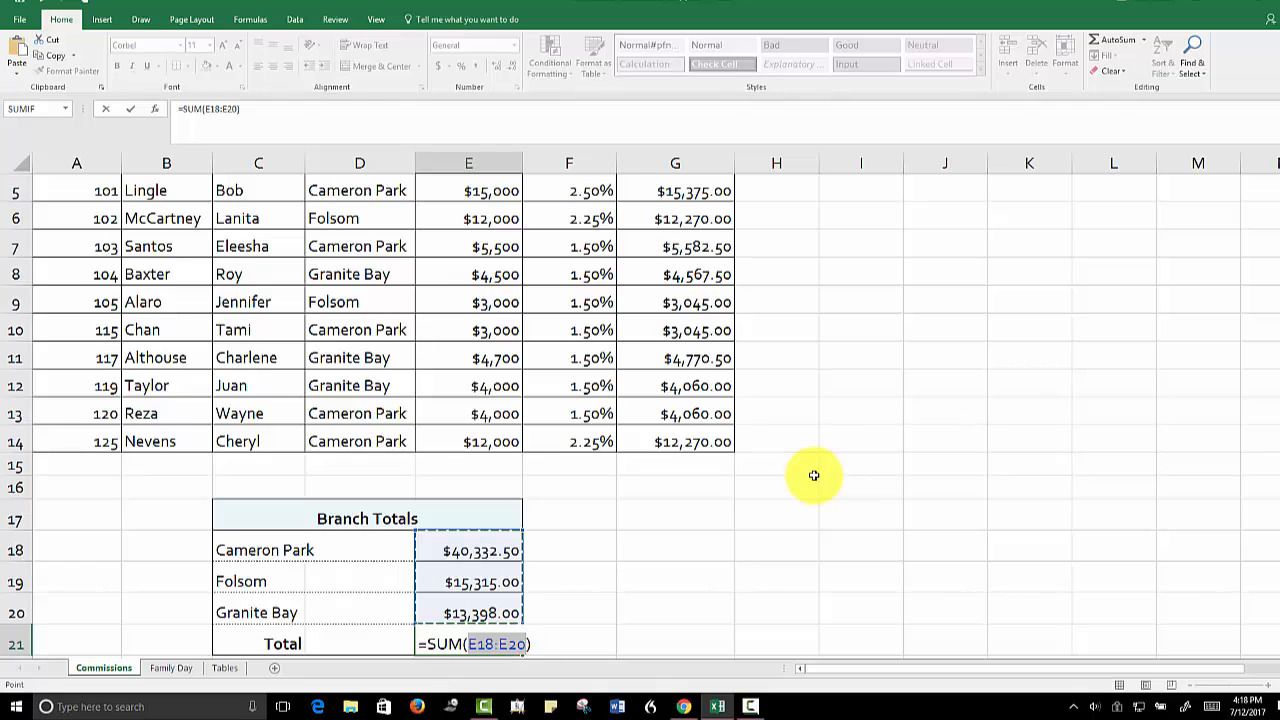
{"action": "key", "text": "Return"}
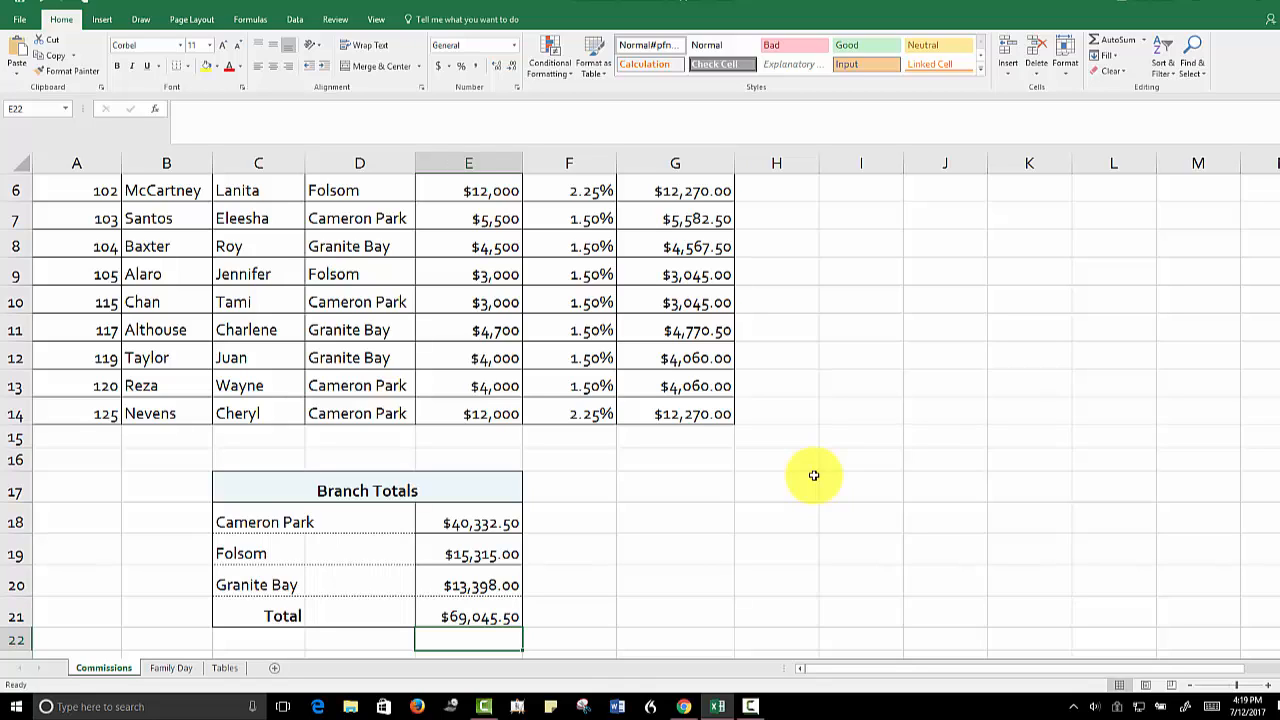
{"action": "left_click", "coordinate": [1146, 42]}
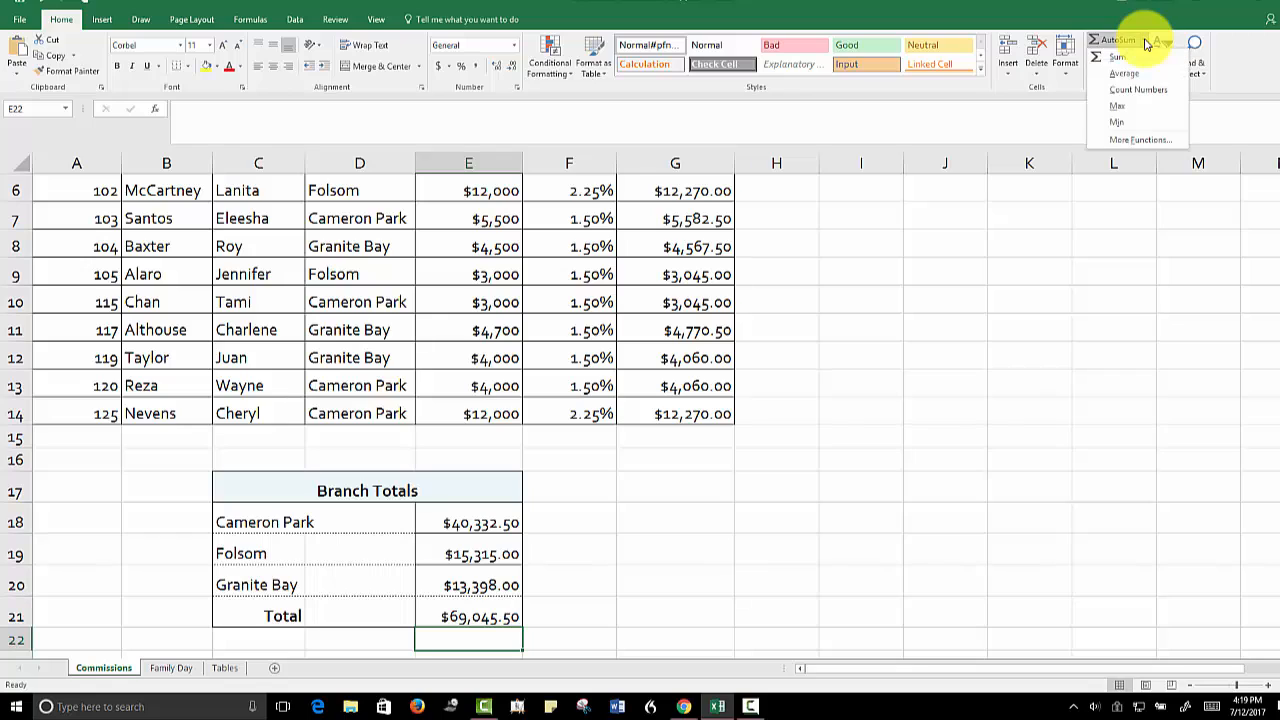
{"action": "left_click", "coordinate": [1007, 322]}
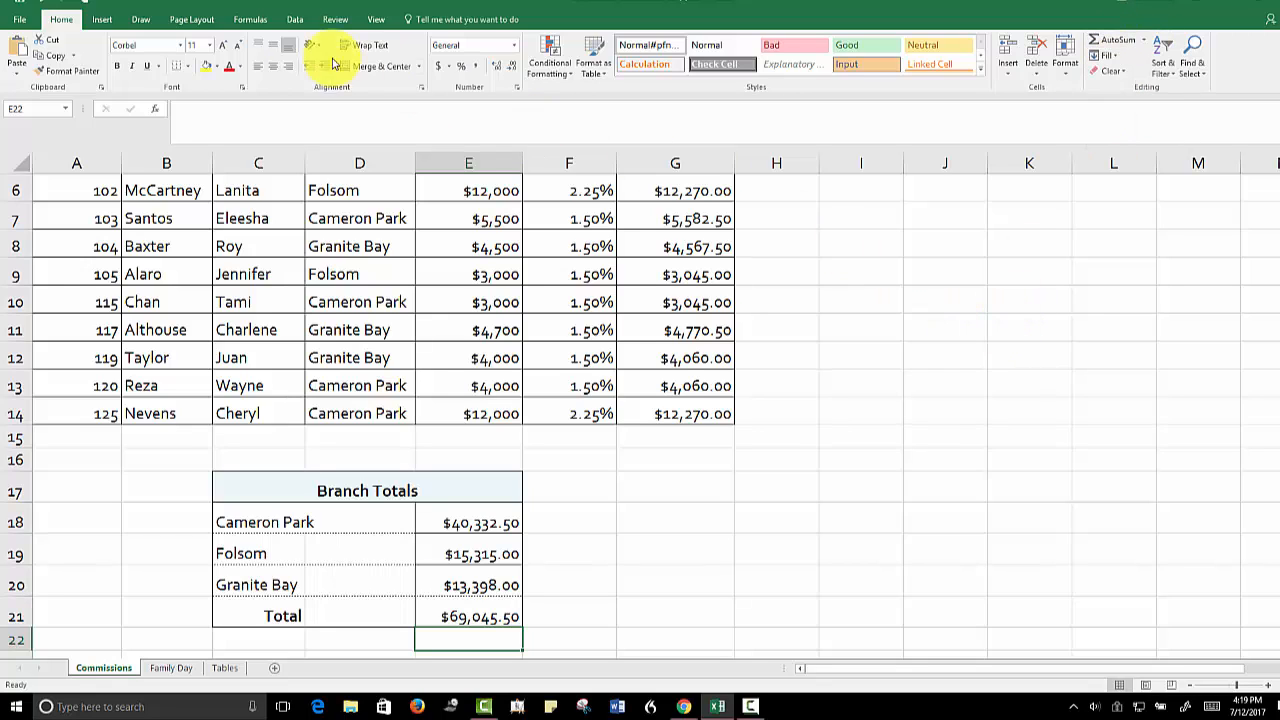
{"action": "left_click", "coordinate": [247, 19]}
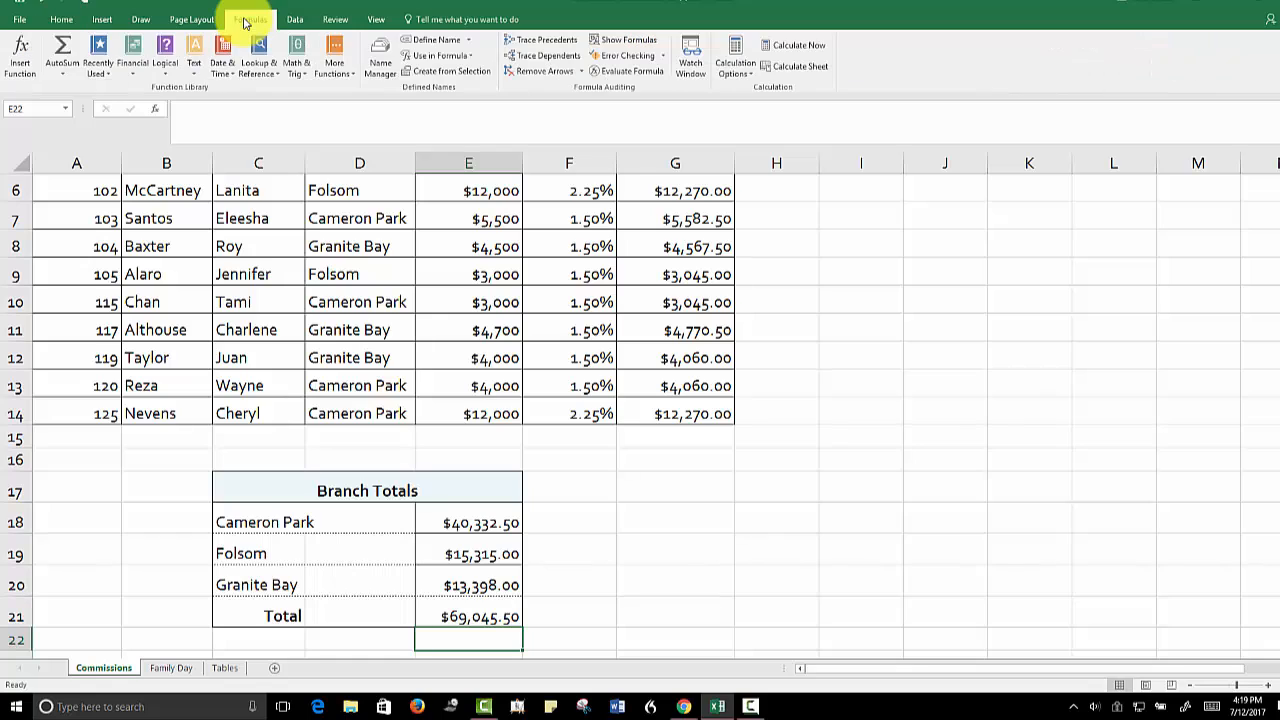
{"action": "left_click", "coordinate": [60, 76]}
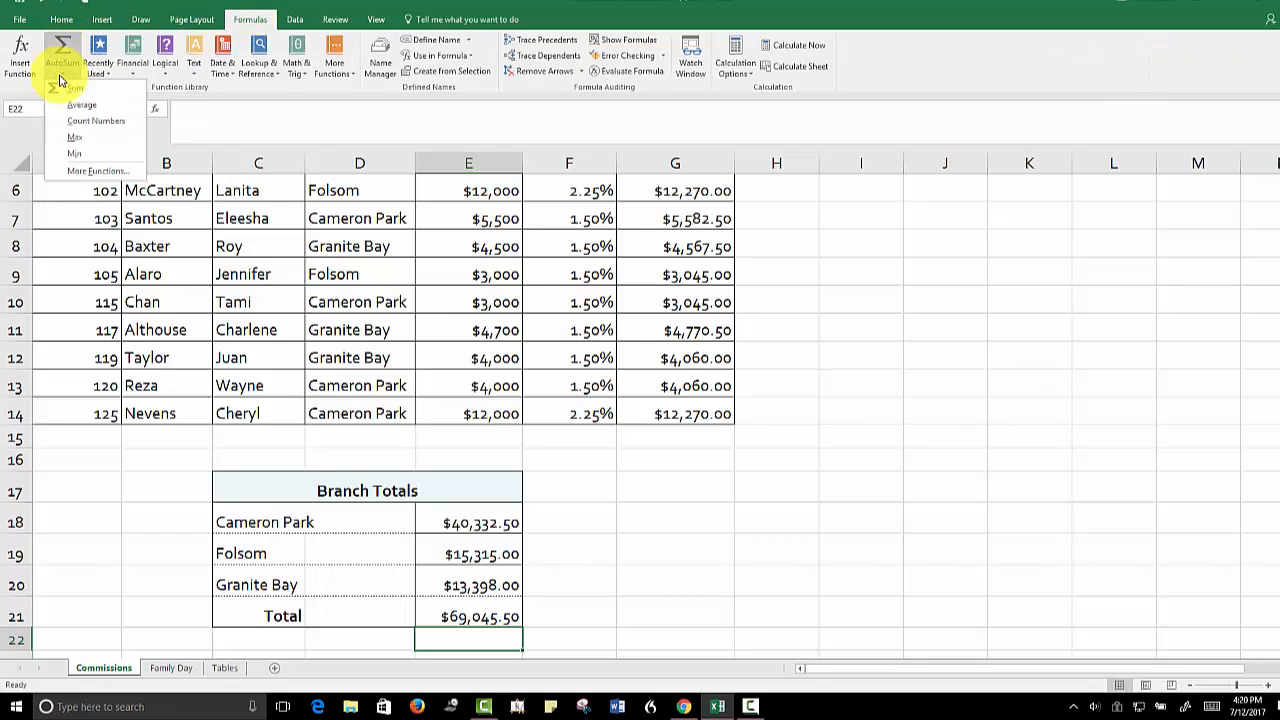
{"action": "left_click", "coordinate": [60, 20]}
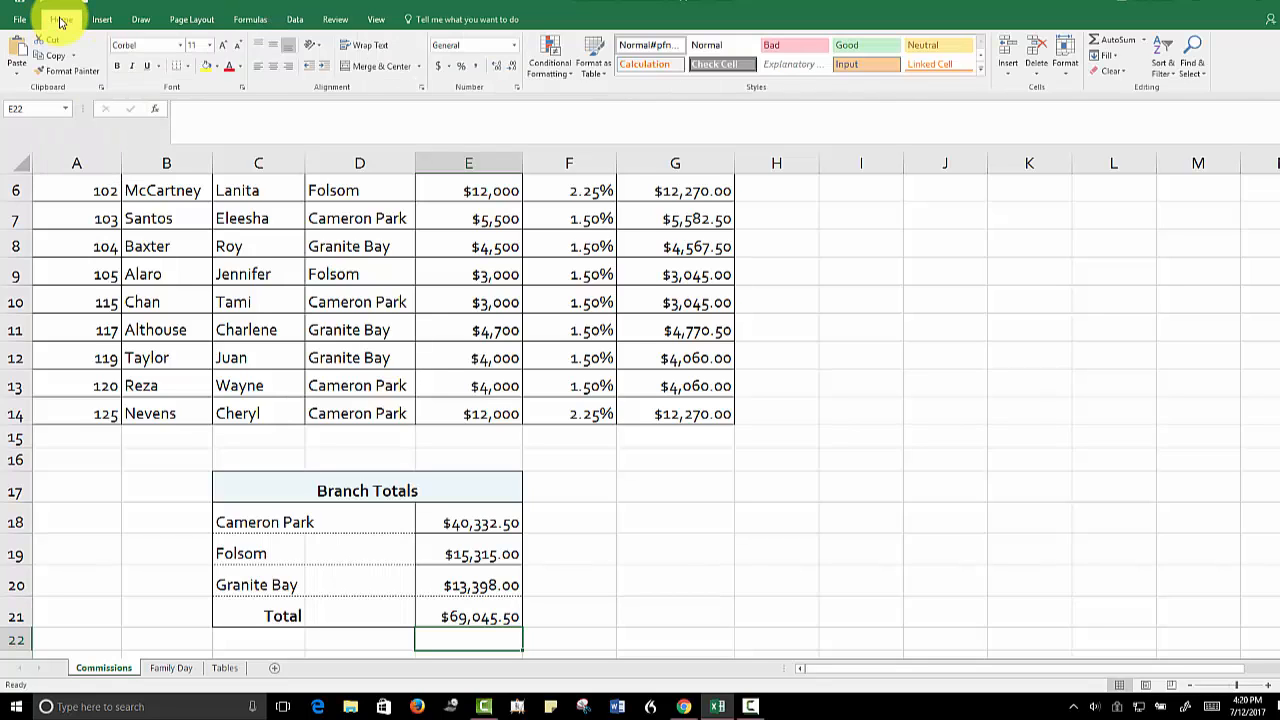
{"action": "left_click", "coordinate": [455, 616]}
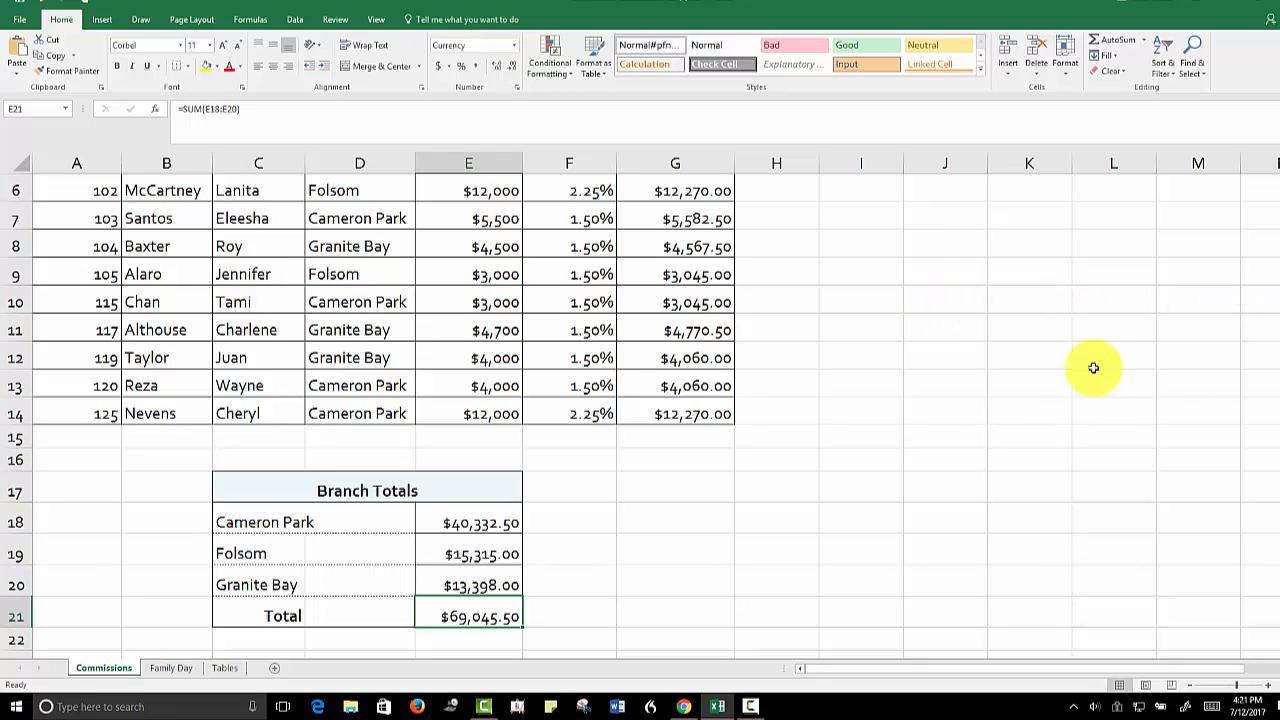
Enter the formula =NOW() in cell G23, below and beside the Branch Totals table
{"action": "scroll", "coordinate": [991, 398], "scroll_direction": "down", "scroll_amount": 5}
{"action": "left_click_drag", "start_coordinate": [1276, 400], "coordinate": [1274, 326]}
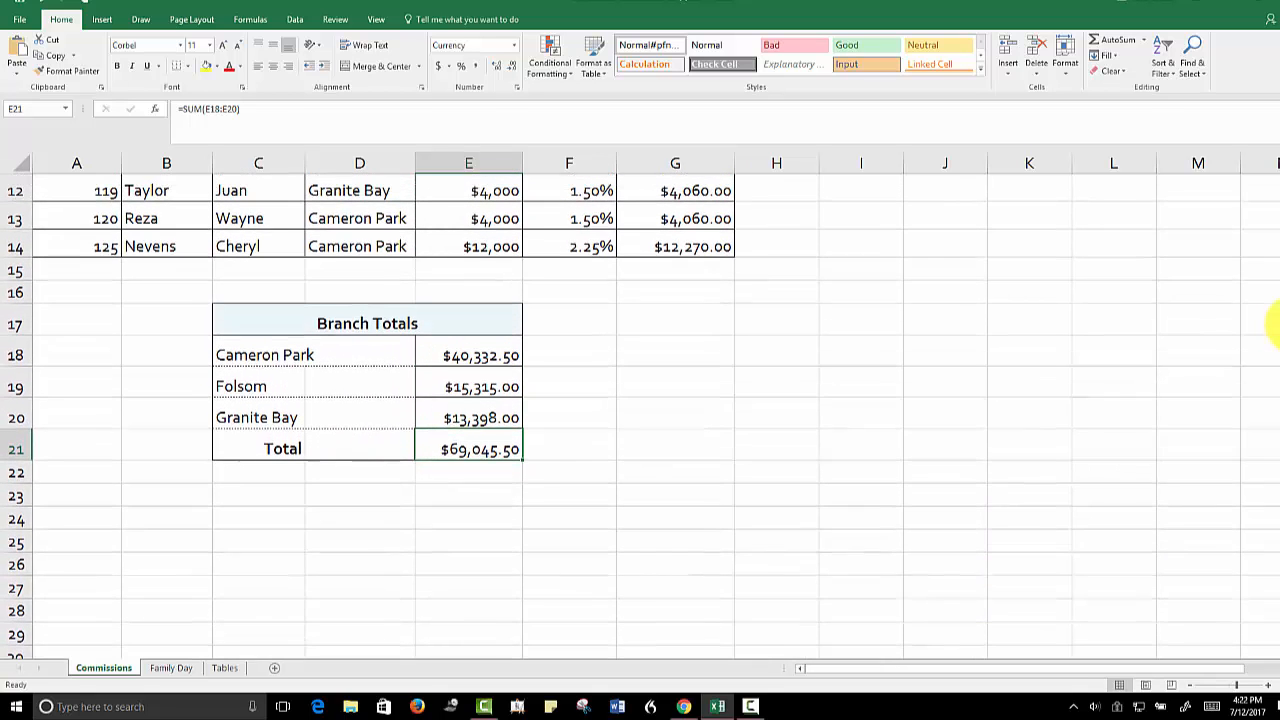
{"action": "left_click", "coordinate": [1244, 686]}
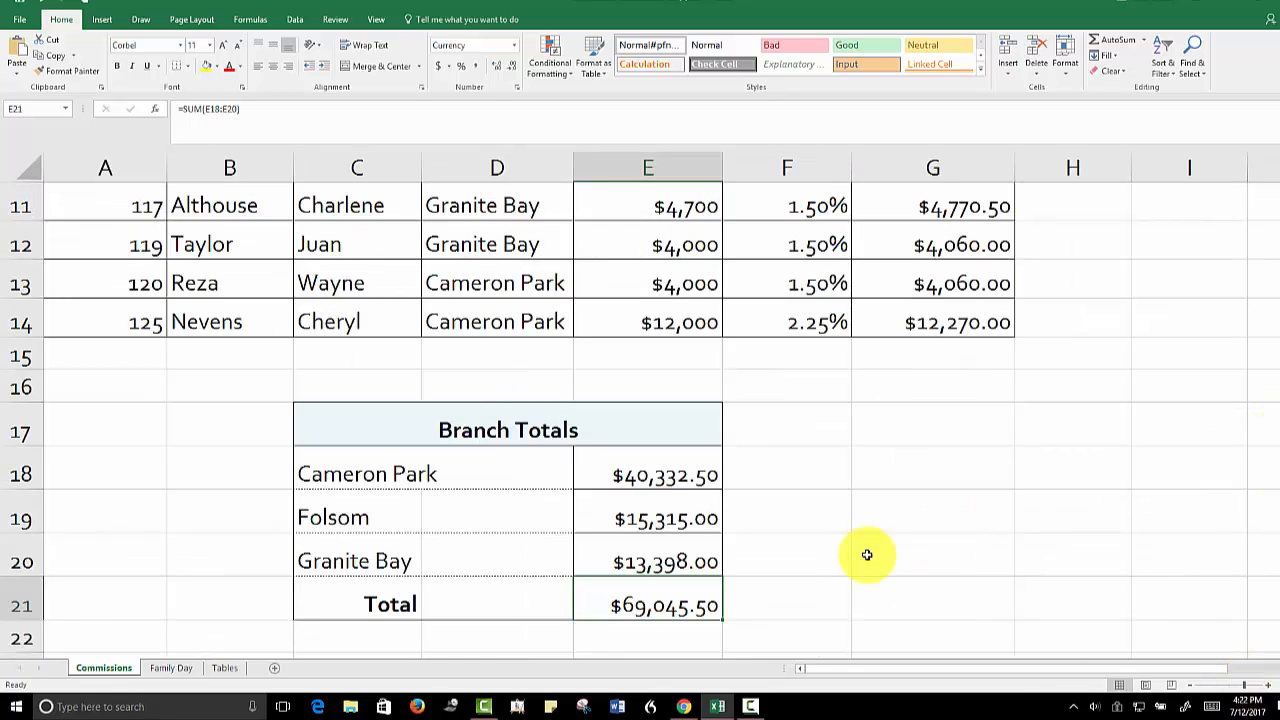
{"action": "left_click", "coordinate": [686, 632]}
{"action": "key", "text": "Down"}
{"action": "key", "text": "Down"}
{"action": "key", "text": "Down"}
{"action": "key", "text": "Down"}
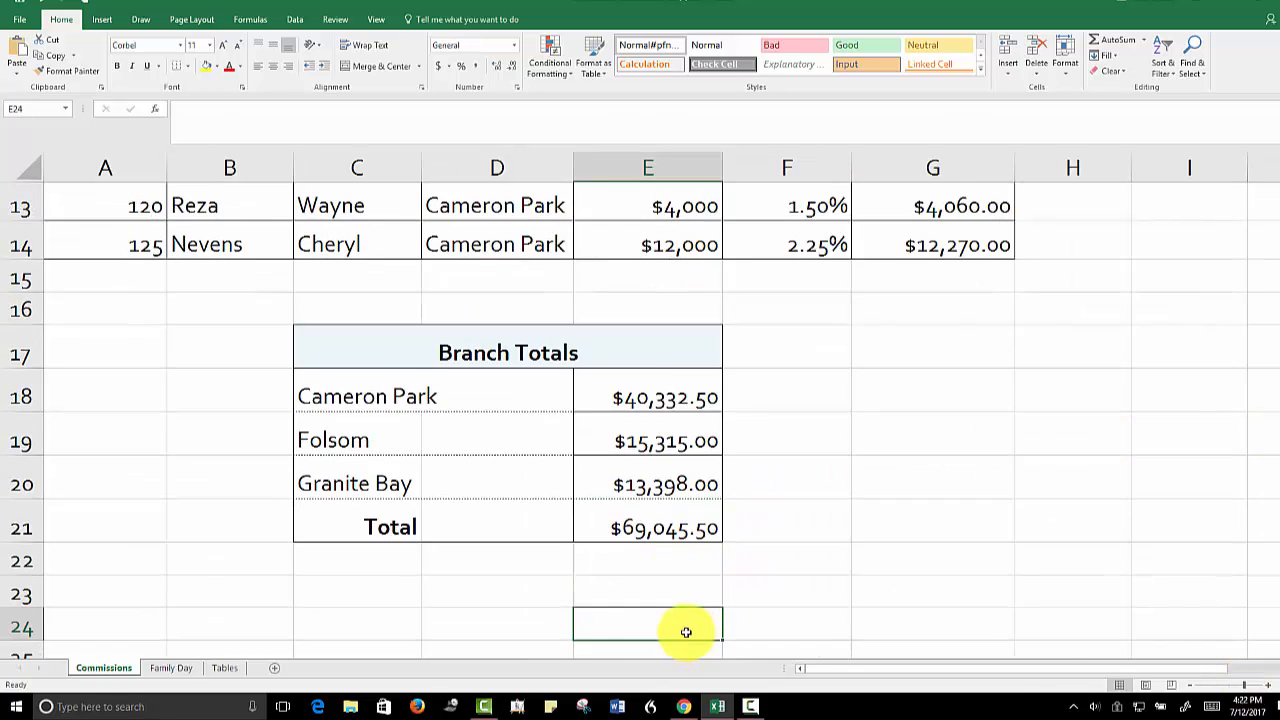
{"action": "key", "text": "Up"}
{"action": "key", "text": "Up"}
{"action": "key", "text": "Up"}
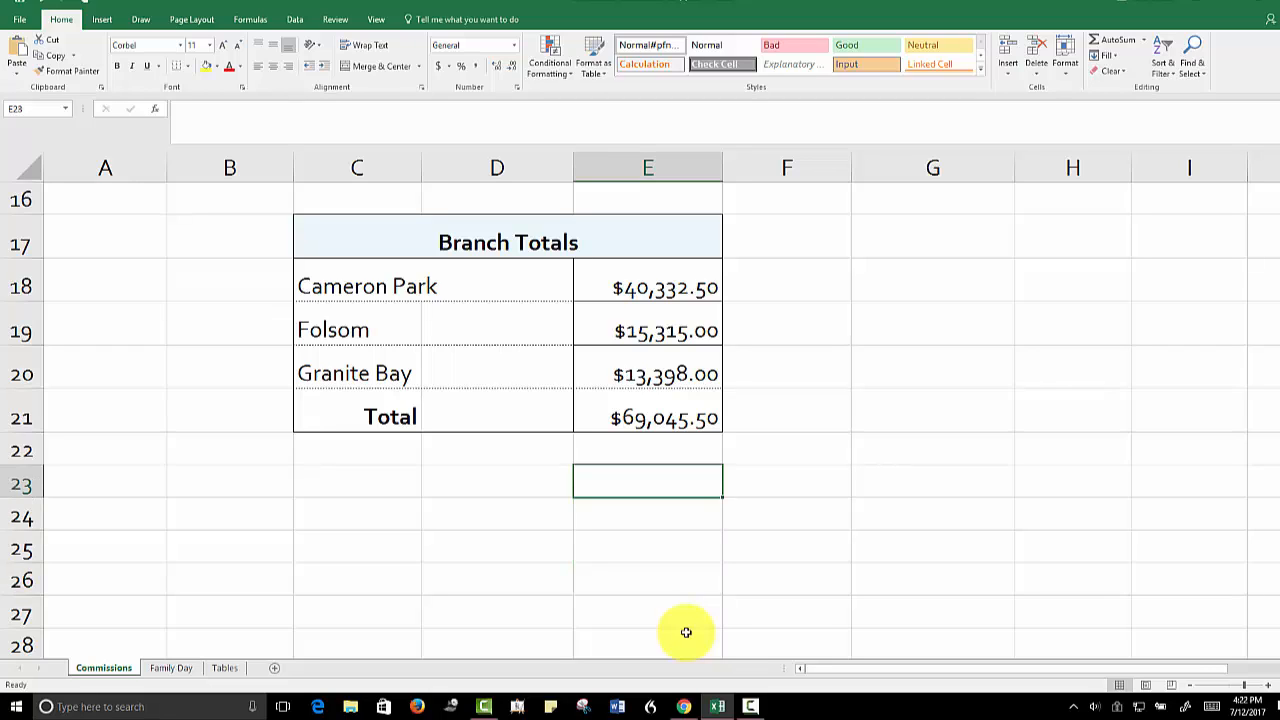
{"action": "key", "text": "Right"}
{"action": "key", "text": "Right"}
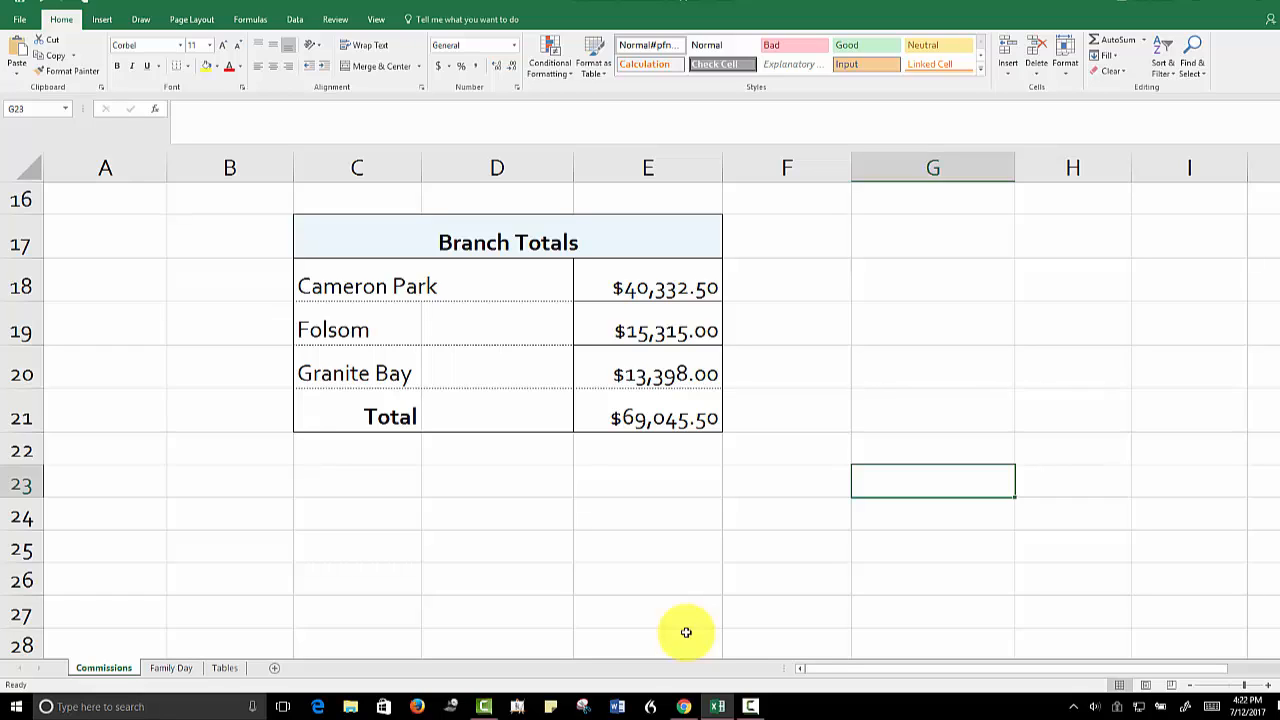
{"action": "type", "text": "="}
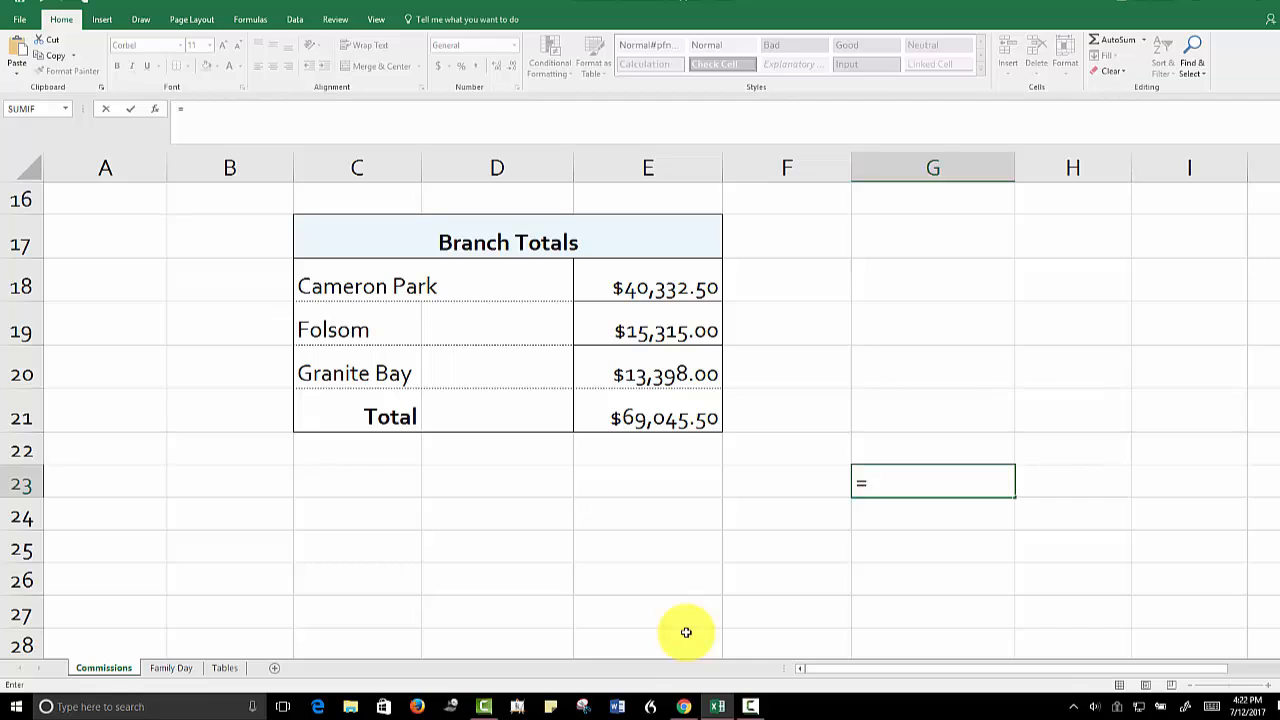
{"action": "type", "text": "N"}
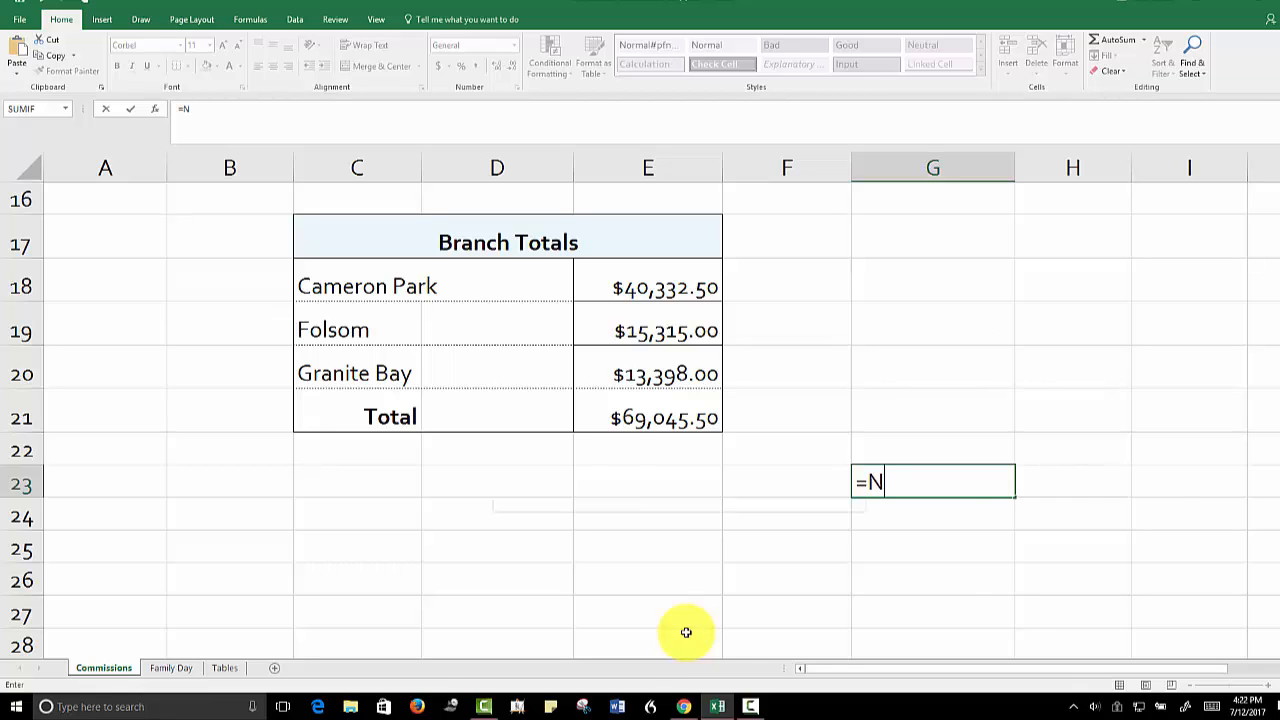
{"action": "type", "text": "OW("}
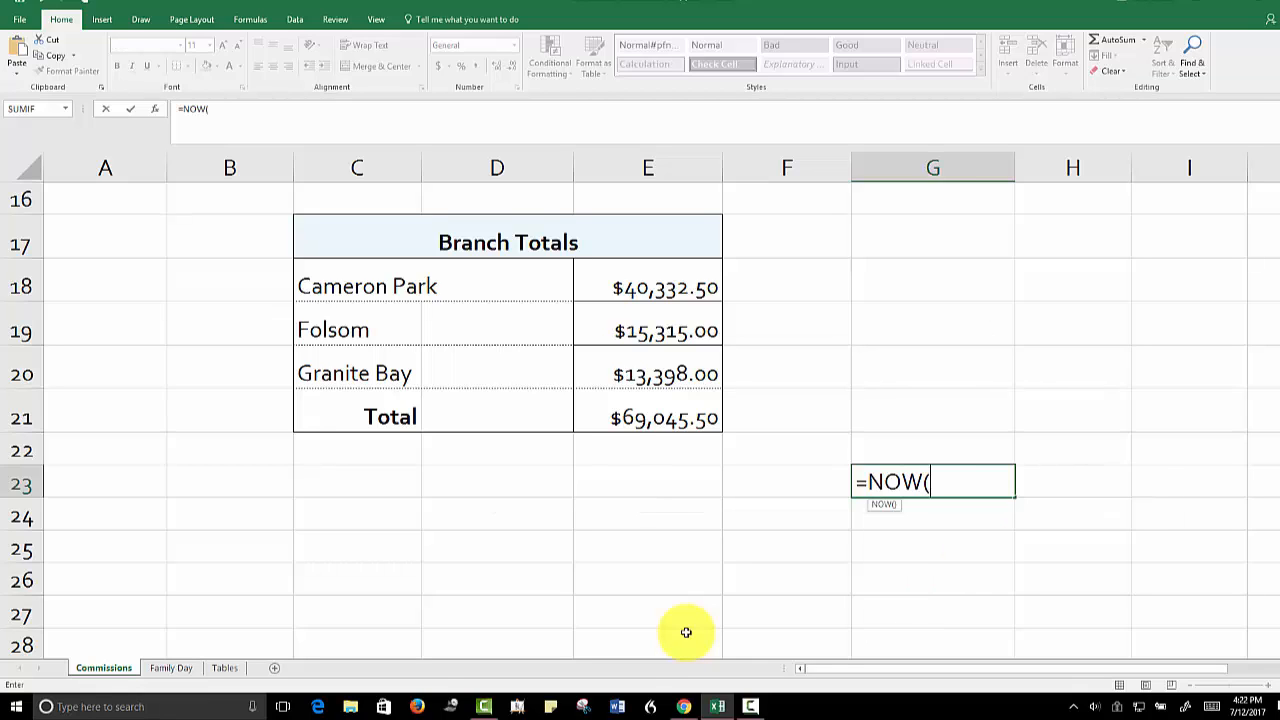
{"action": "type", "text": ")"}
{"action": "key", "text": "Return"}
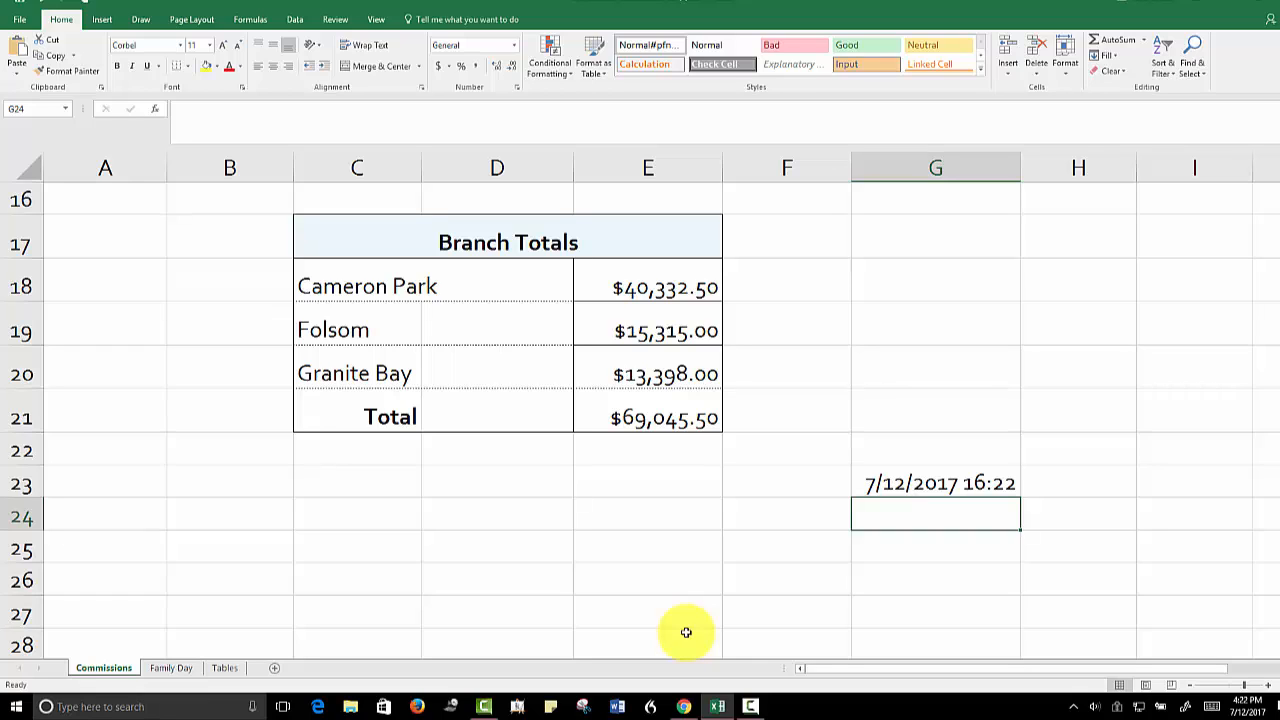
Narrow column G until the date no longer fits, and AutoFit the column to its contents
{"action": "left_click", "coordinate": [928, 483]}
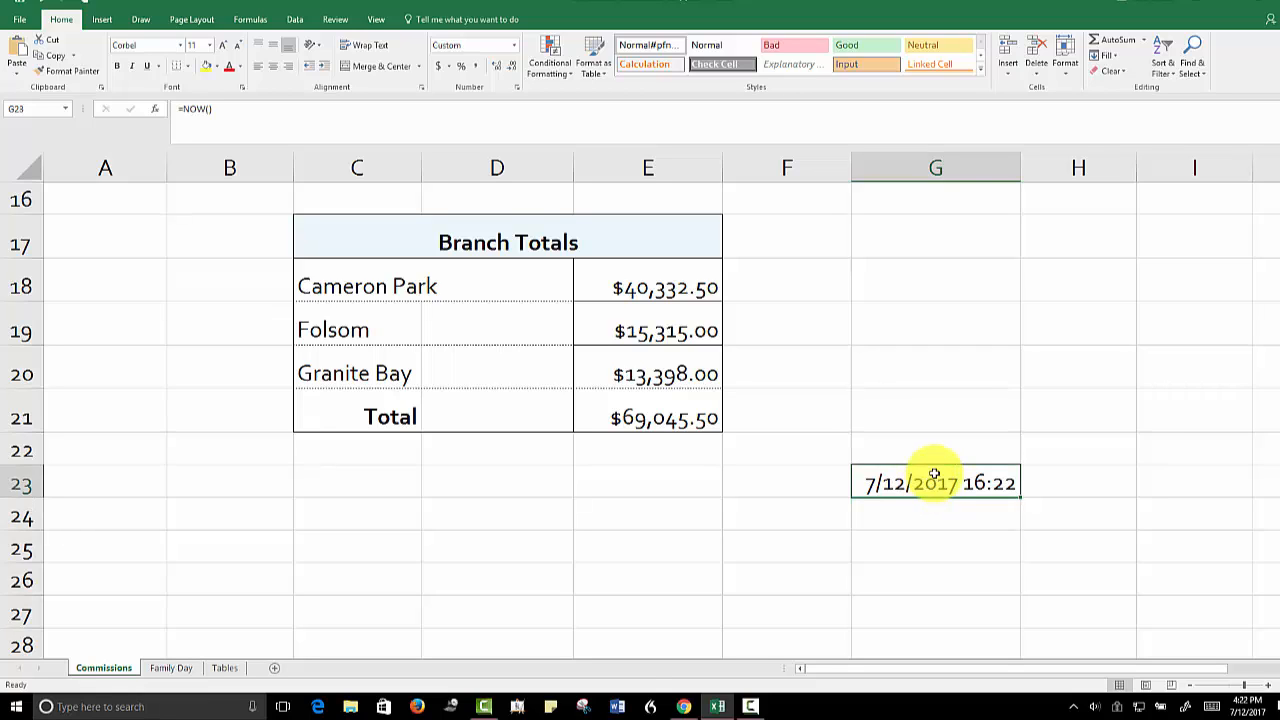
{"action": "left_click_drag", "start_coordinate": [1020, 170], "coordinate": [978, 172]}
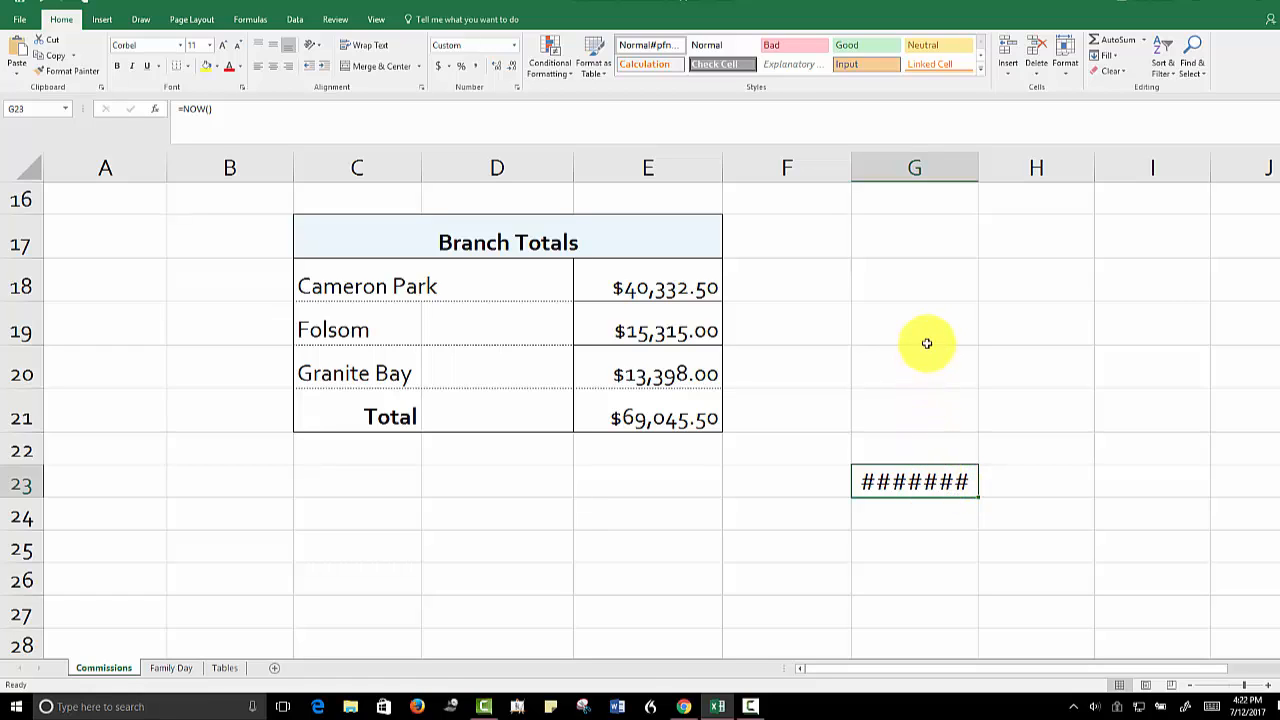
{"action": "left_click", "coordinate": [929, 169]}
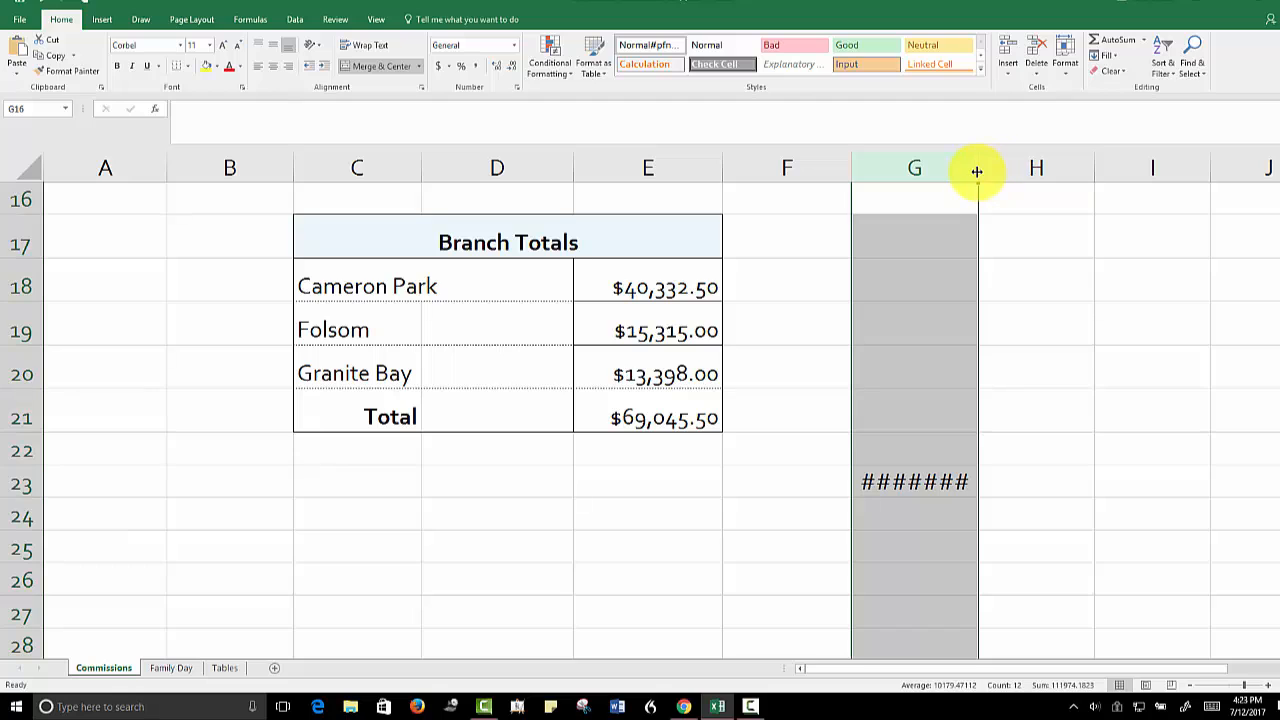
{"action": "mouse_move", "coordinate": [978, 169]}
{"action": "left_mouse_down"}
{"action": "mouse_move", "coordinate": [1013, 170]}
{"action": "mouse_move", "coordinate": [969, 169]}
{"action": "left_mouse_up"}
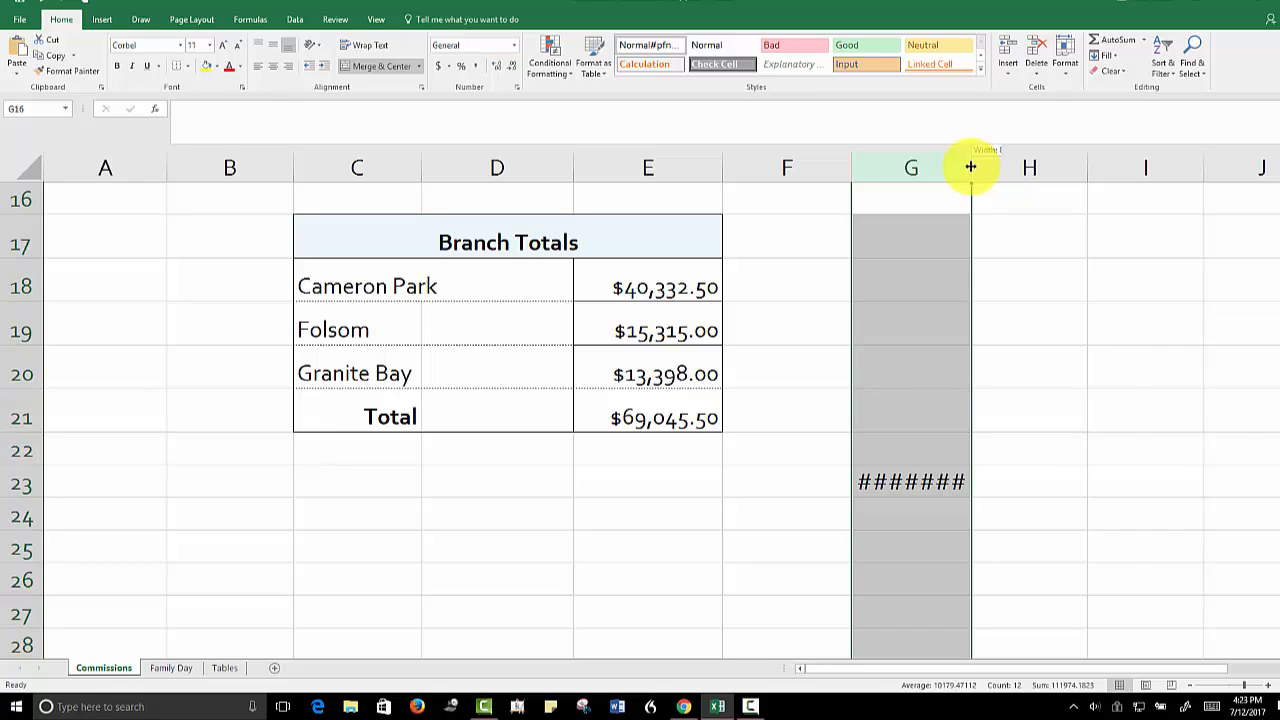
{"action": "double_click", "coordinate": [970, 167]}
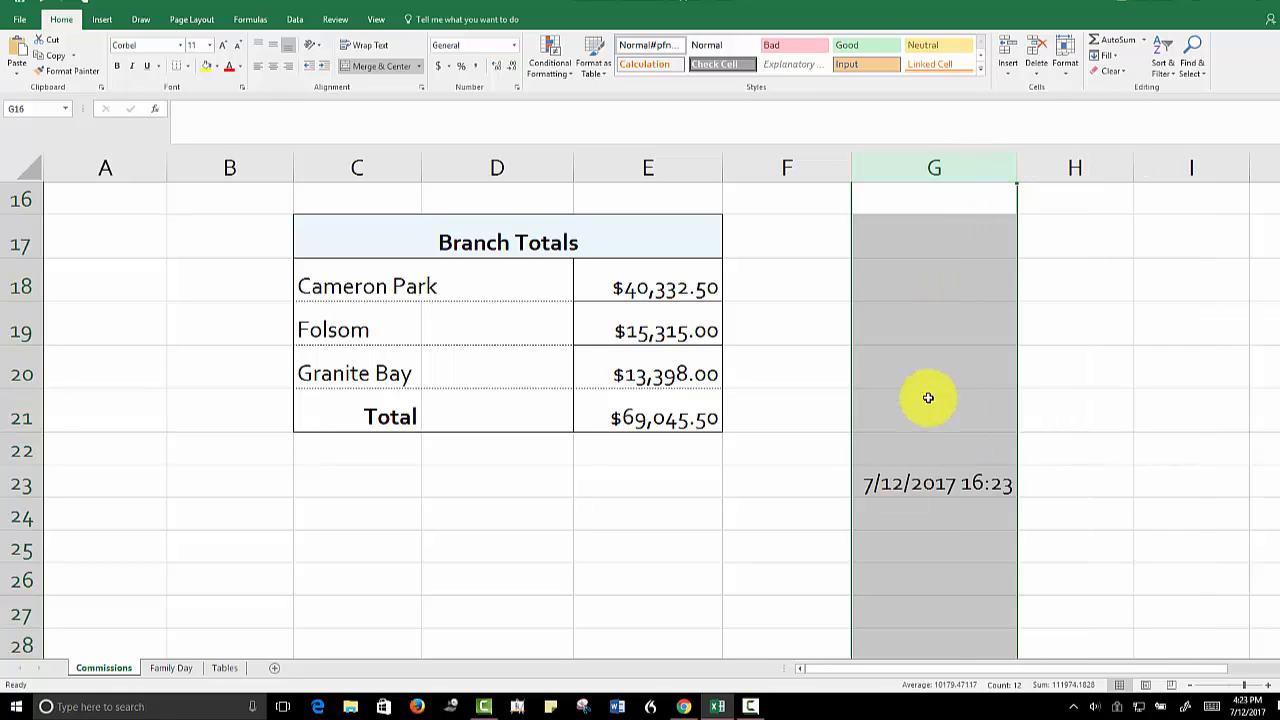
Format the date in G23 with the Date category and the March 14, 2012 type
{"action": "left_click", "coordinate": [932, 484]}
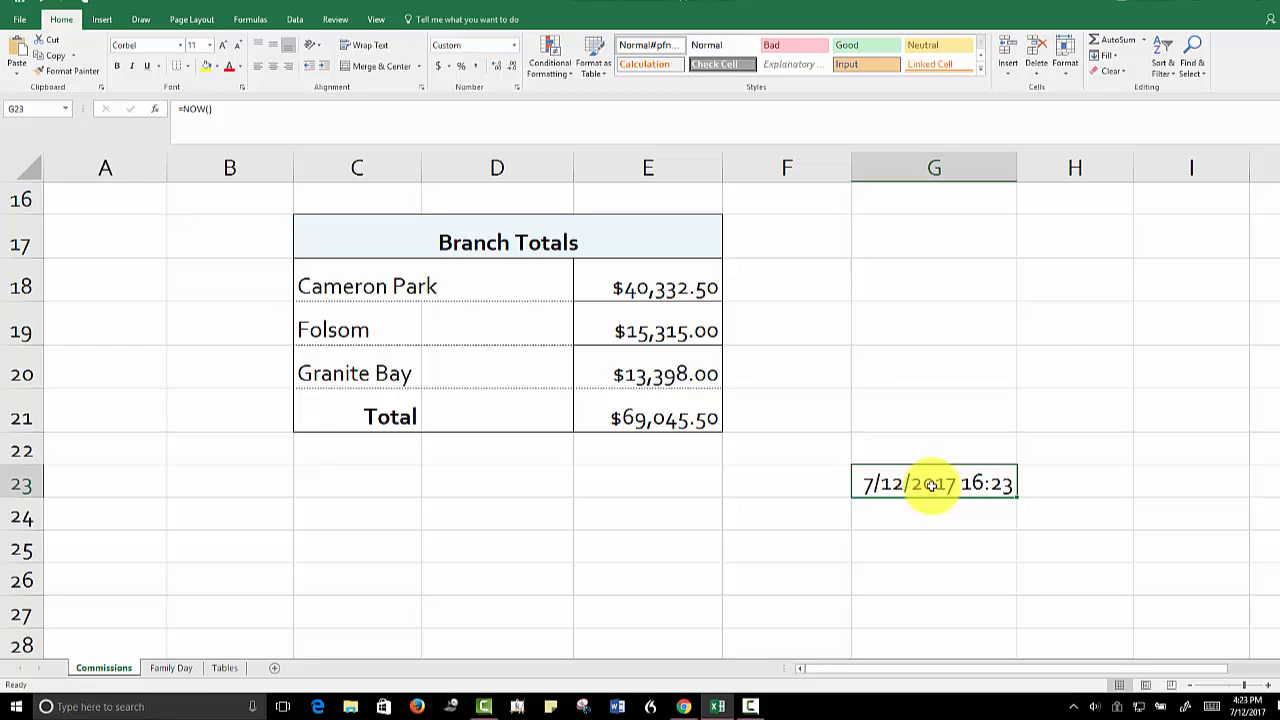
{"action": "right_click", "coordinate": [931, 486]}
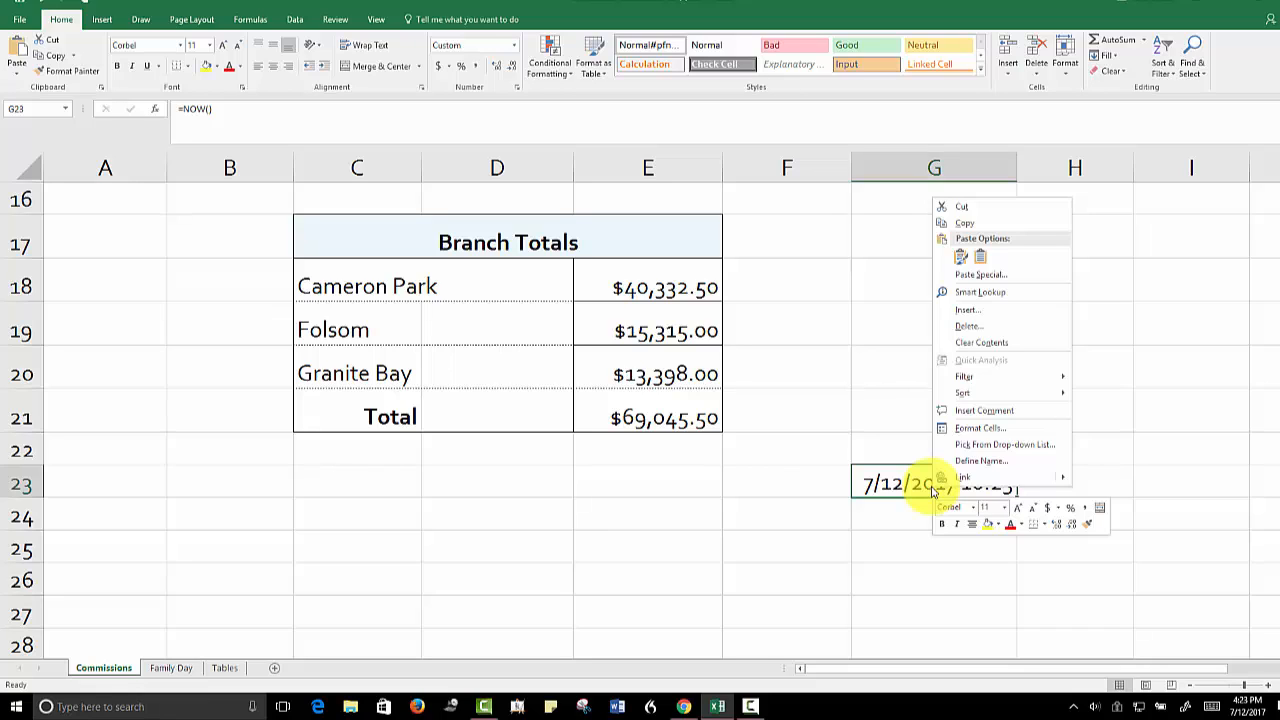
{"action": "left_click", "coordinate": [965, 432]}
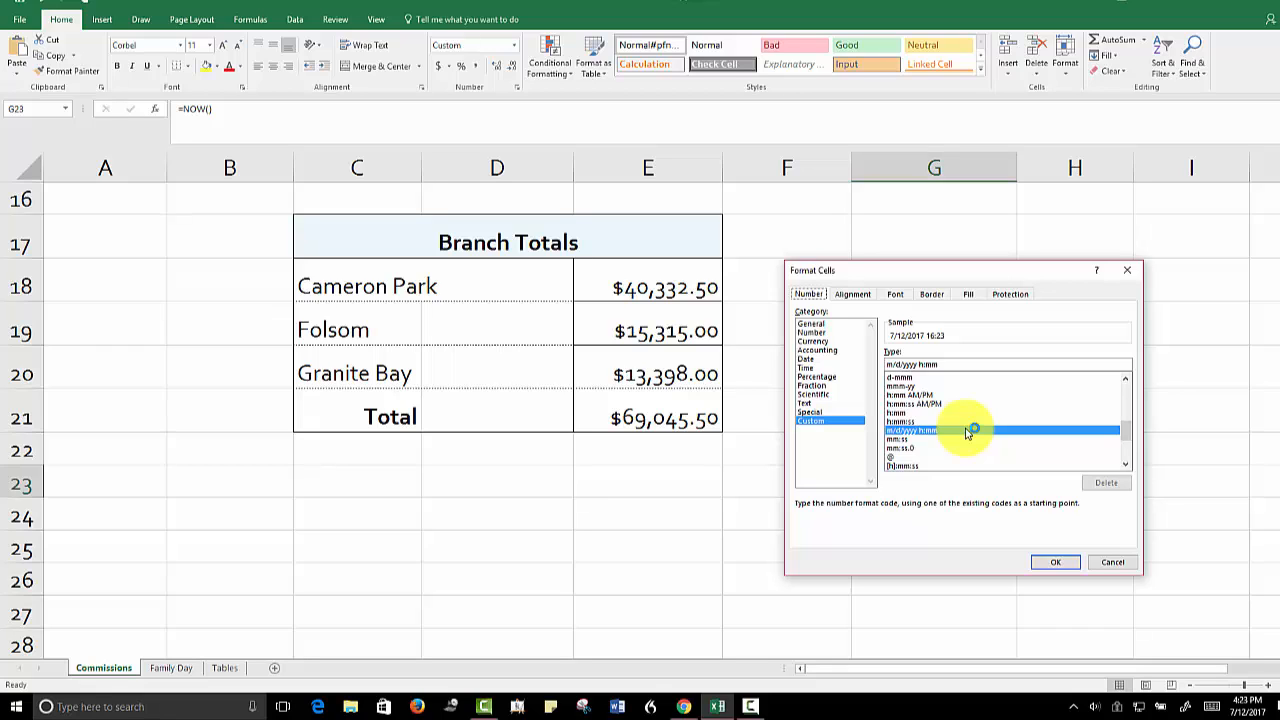
{"action": "left_click", "coordinate": [805, 360]}
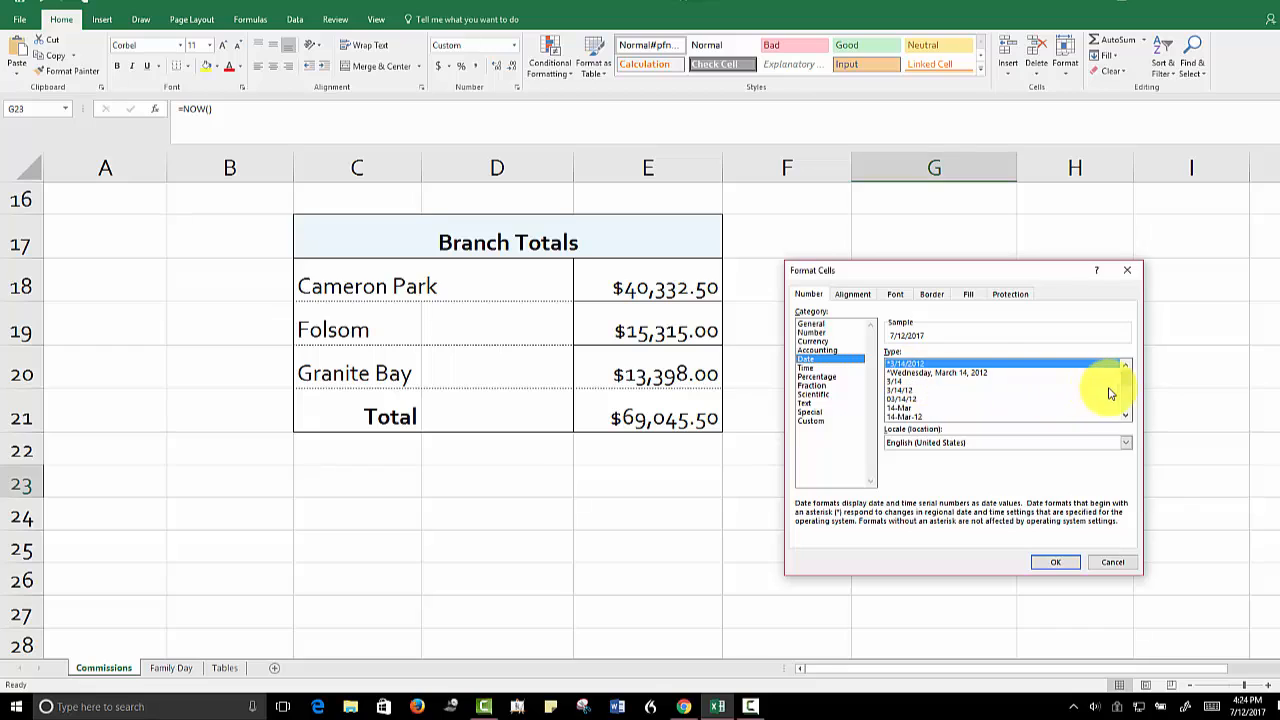
{"action": "left_click_drag", "start_coordinate": [1128, 380], "coordinate": [1128, 403]}
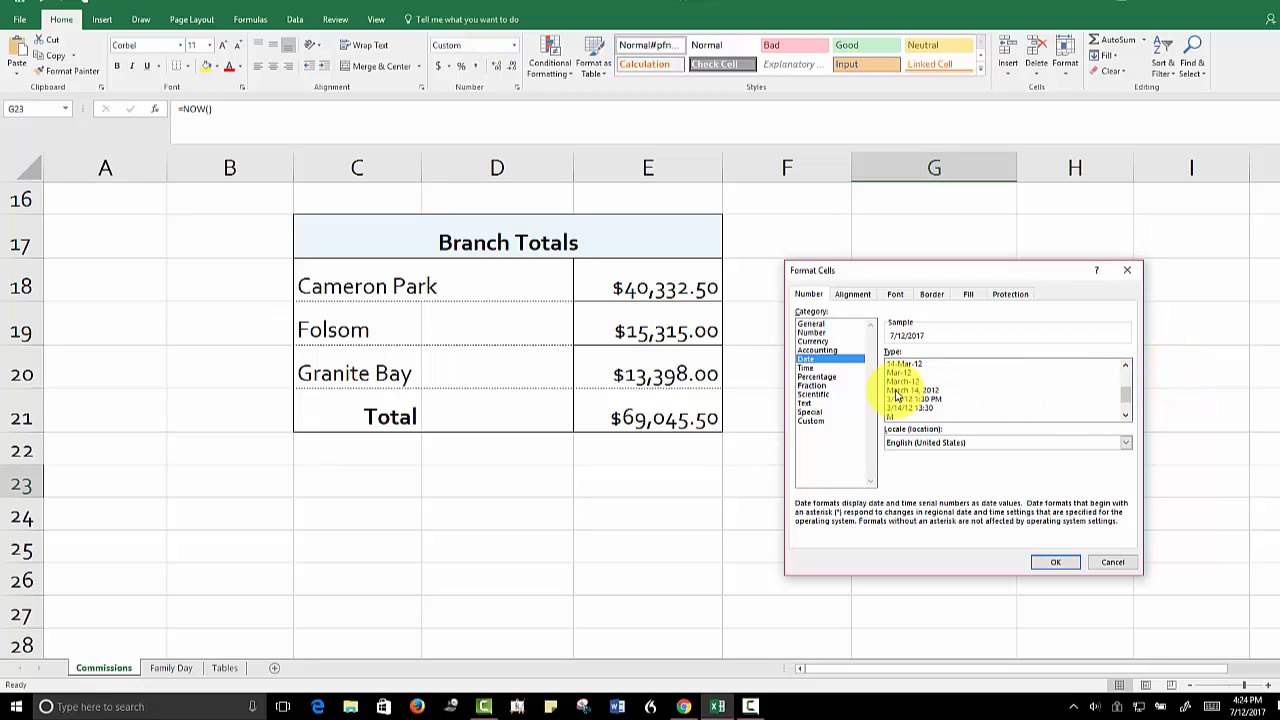
{"action": "left_click", "coordinate": [897, 392]}
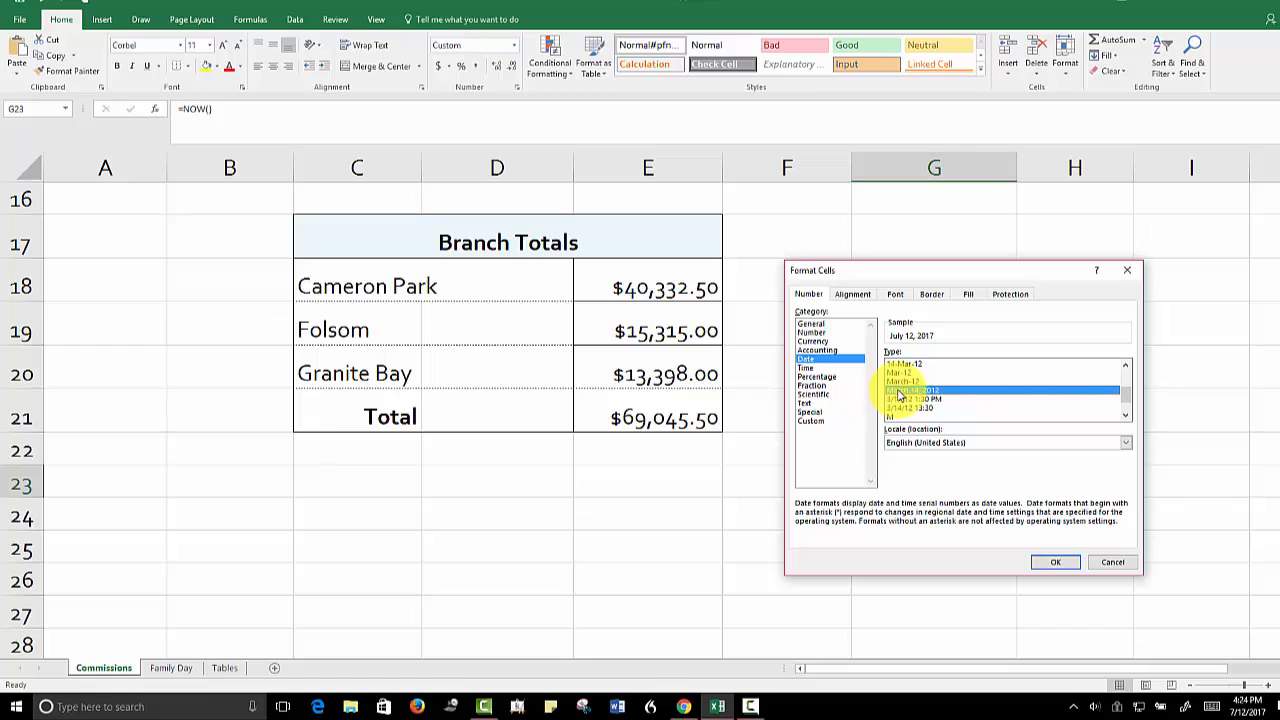
{"action": "left_click", "coordinate": [1050, 565]}
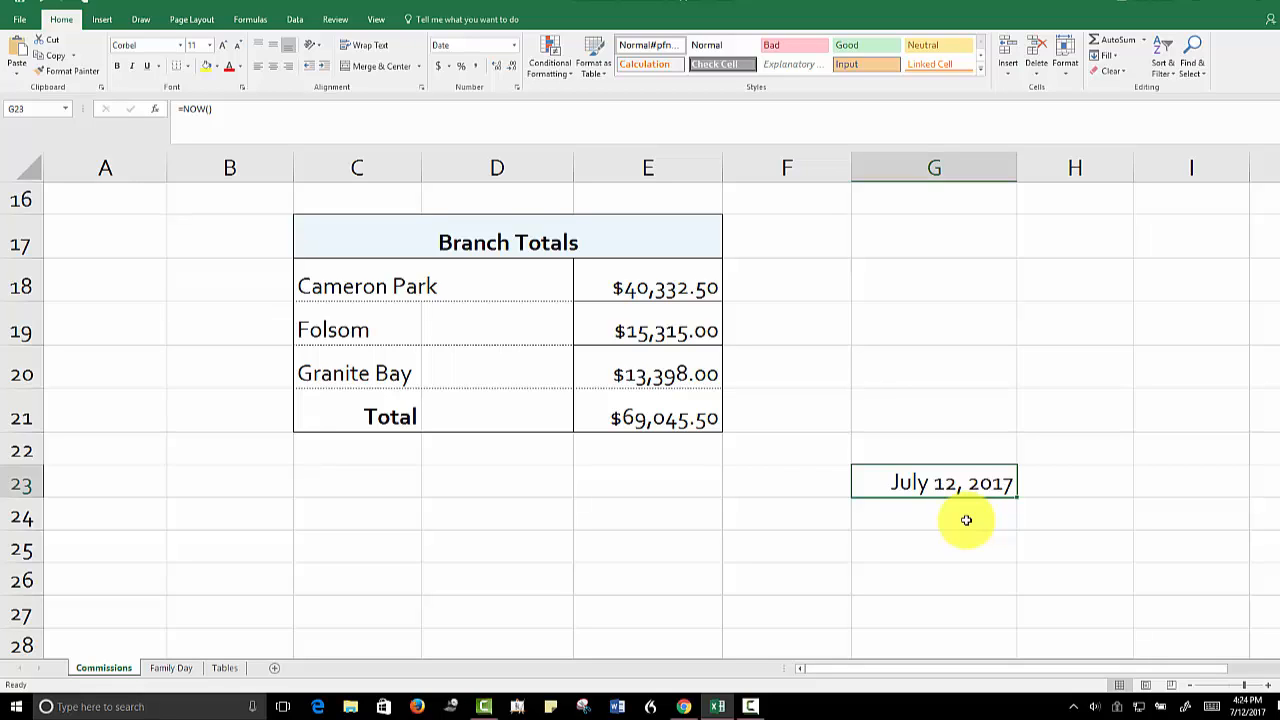
Return to cell A1 on the Commissions sheet and switch to the Family Day sheet with its fundraiser rows 5 to 20 in view
{"action": "key", "text": "ctrl+Home"}
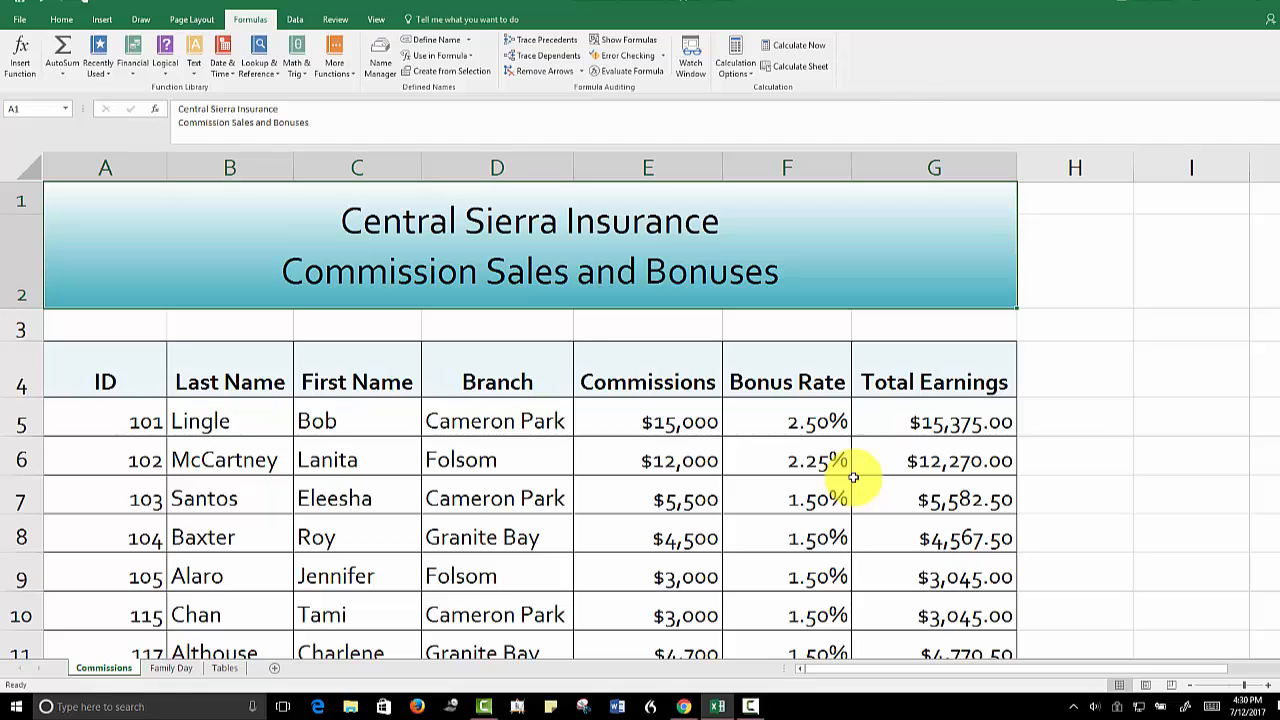
{"action": "left_click", "coordinate": [171, 670]}
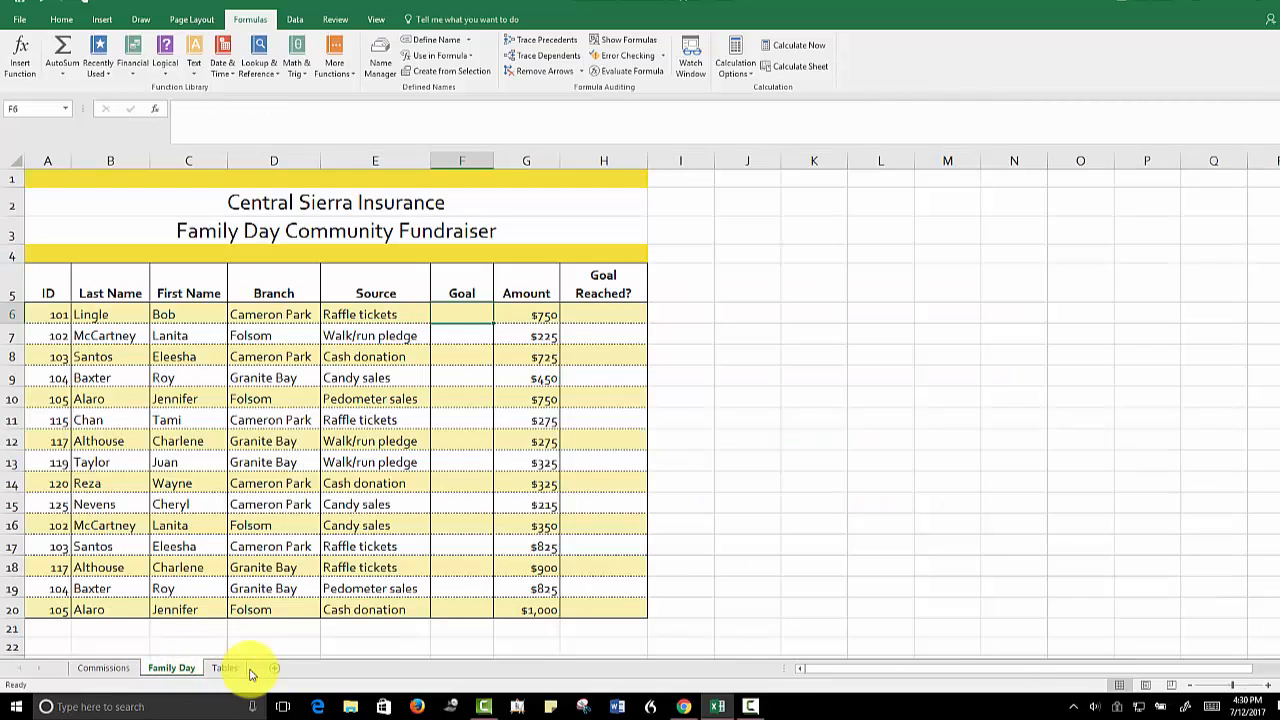
{"action": "left_click", "coordinate": [1238, 685]}
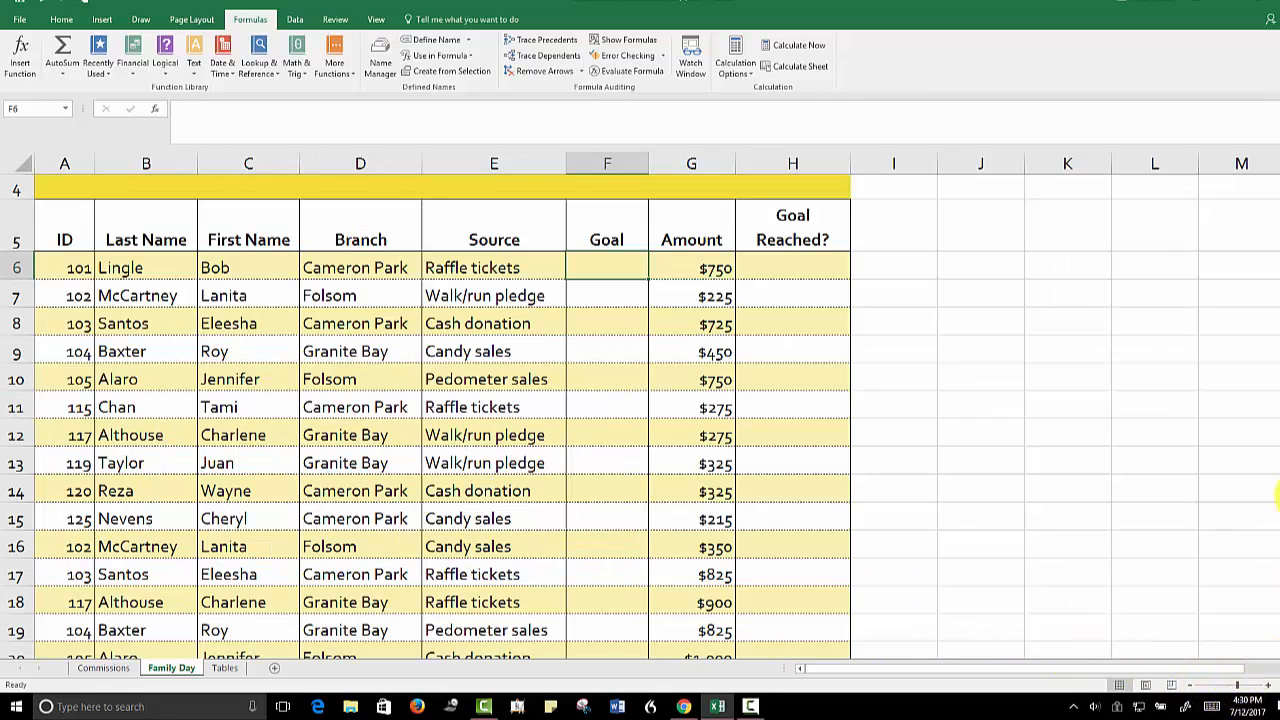
{"action": "left_click_drag", "start_coordinate": [1274, 492], "coordinate": [1277, 517]}
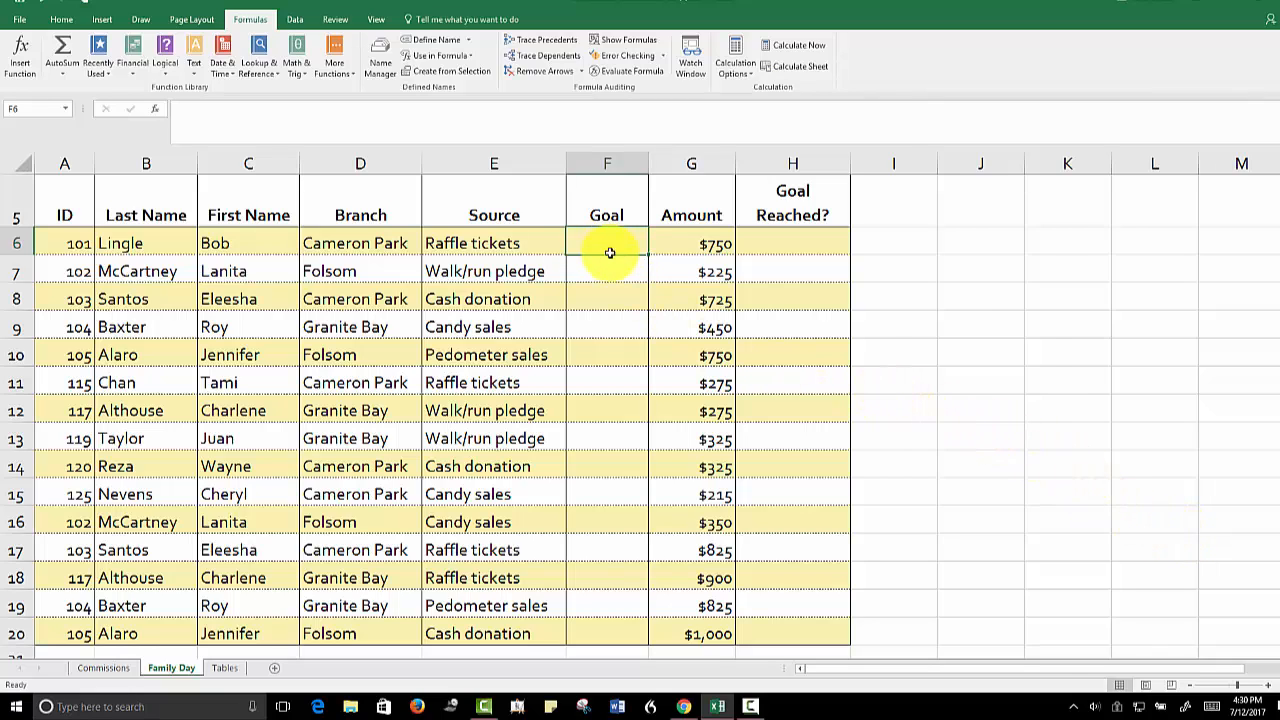
Start a VLOOKUP function in the first Goal cell, F6, with E6 as the lookup value
{"action": "left_click", "coordinate": [946, 251]}
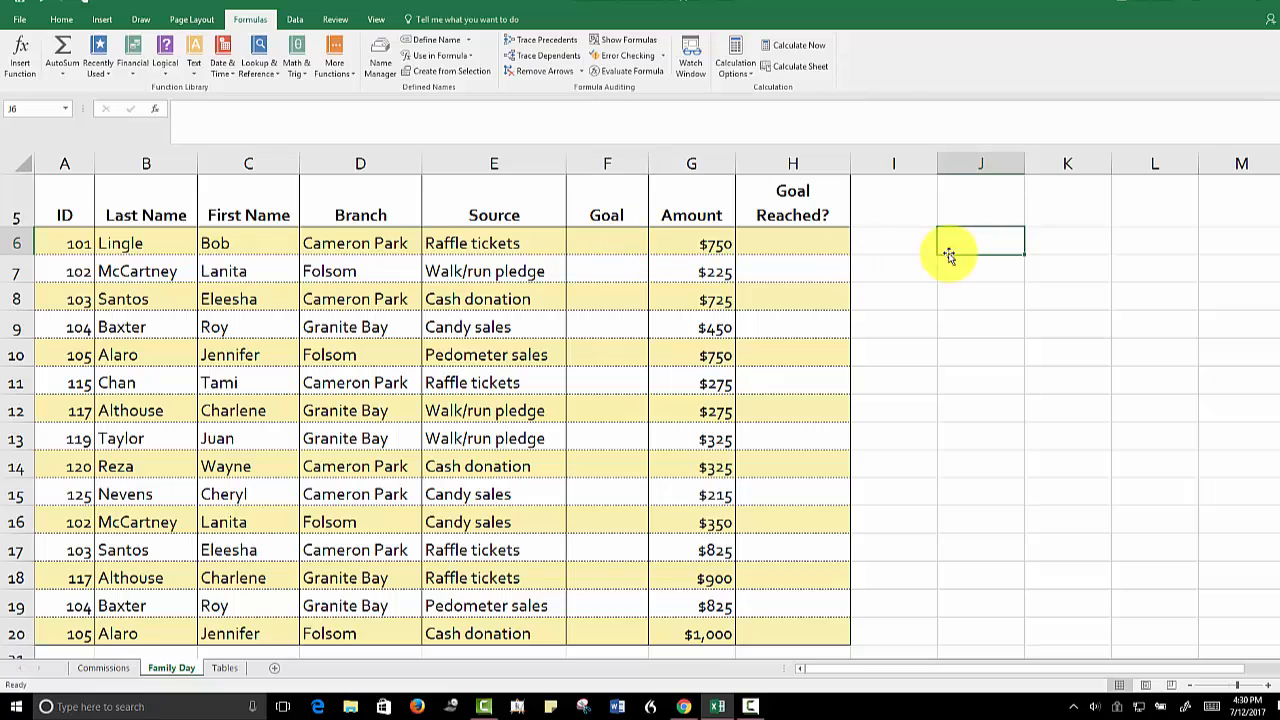
{"action": "left_click", "coordinate": [608, 242]}
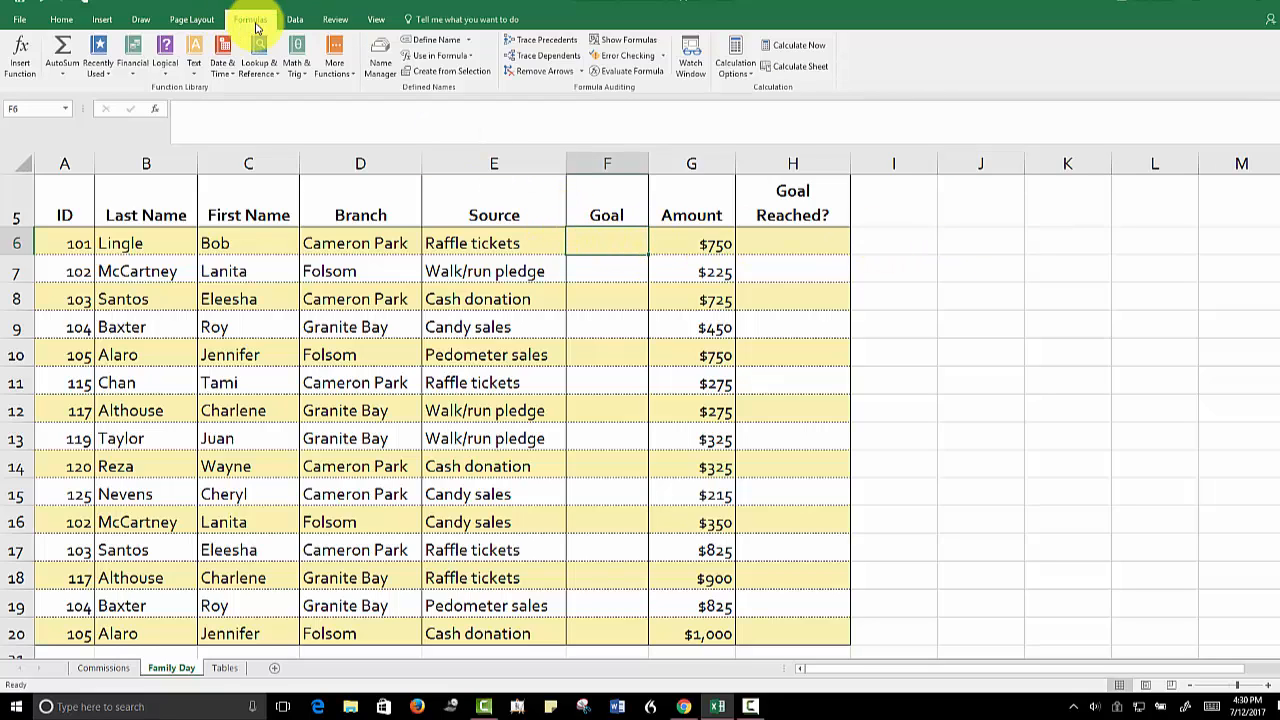
{"action": "left_click", "coordinate": [261, 75]}
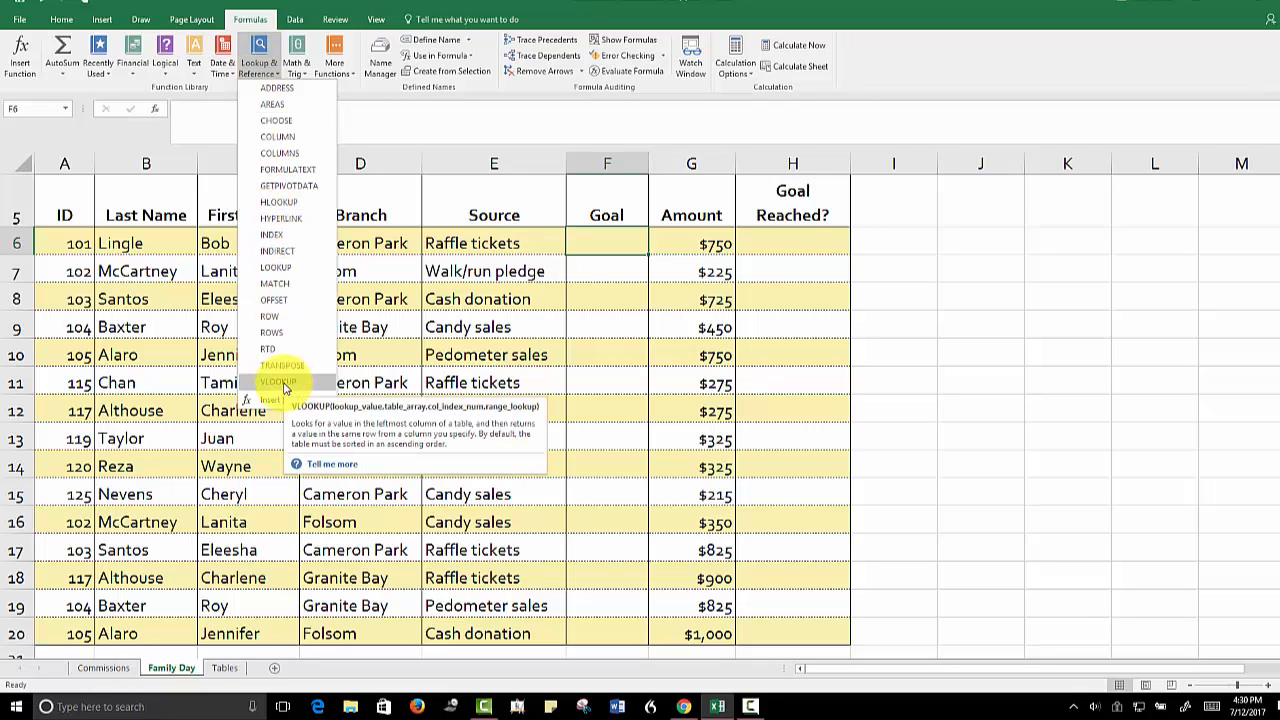
{"action": "left_click", "coordinate": [278, 382]}
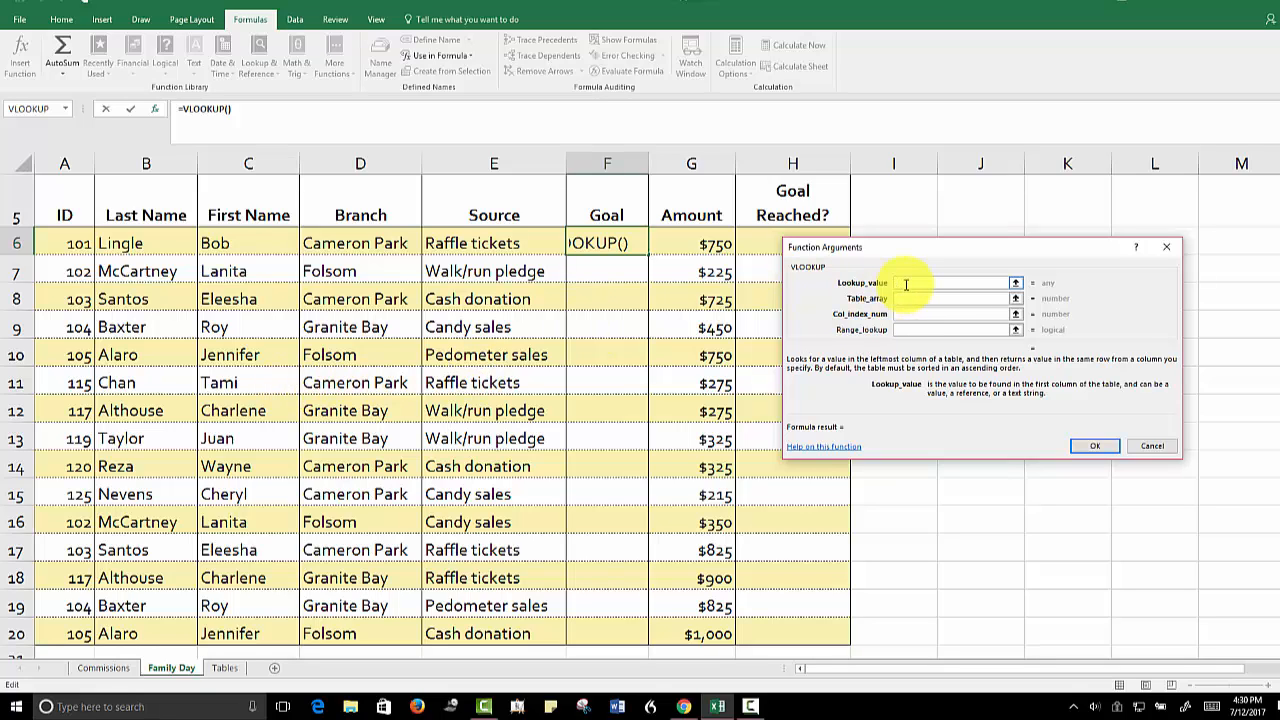
{"action": "left_click", "coordinate": [490, 243]}
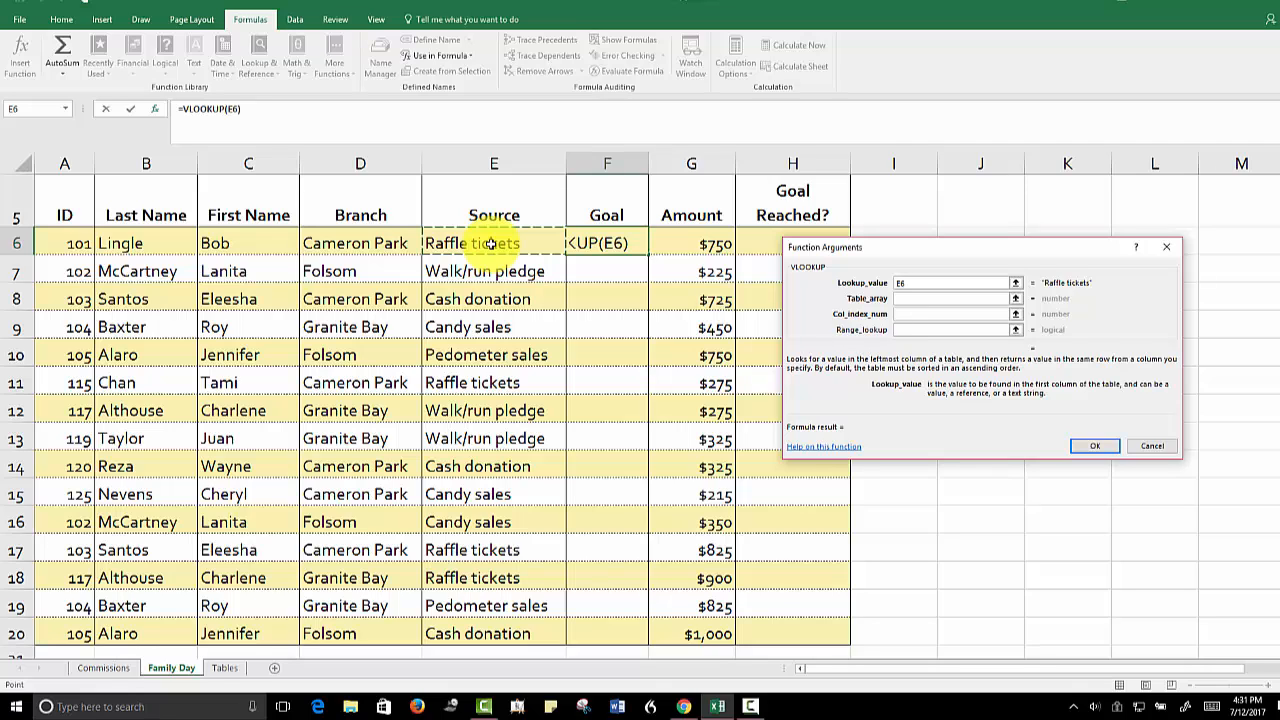
Complete the VLOOKUP with the absolute table array Tables!$A$6:$B$10 and column index number 2
{"action": "left_click", "coordinate": [912, 297]}
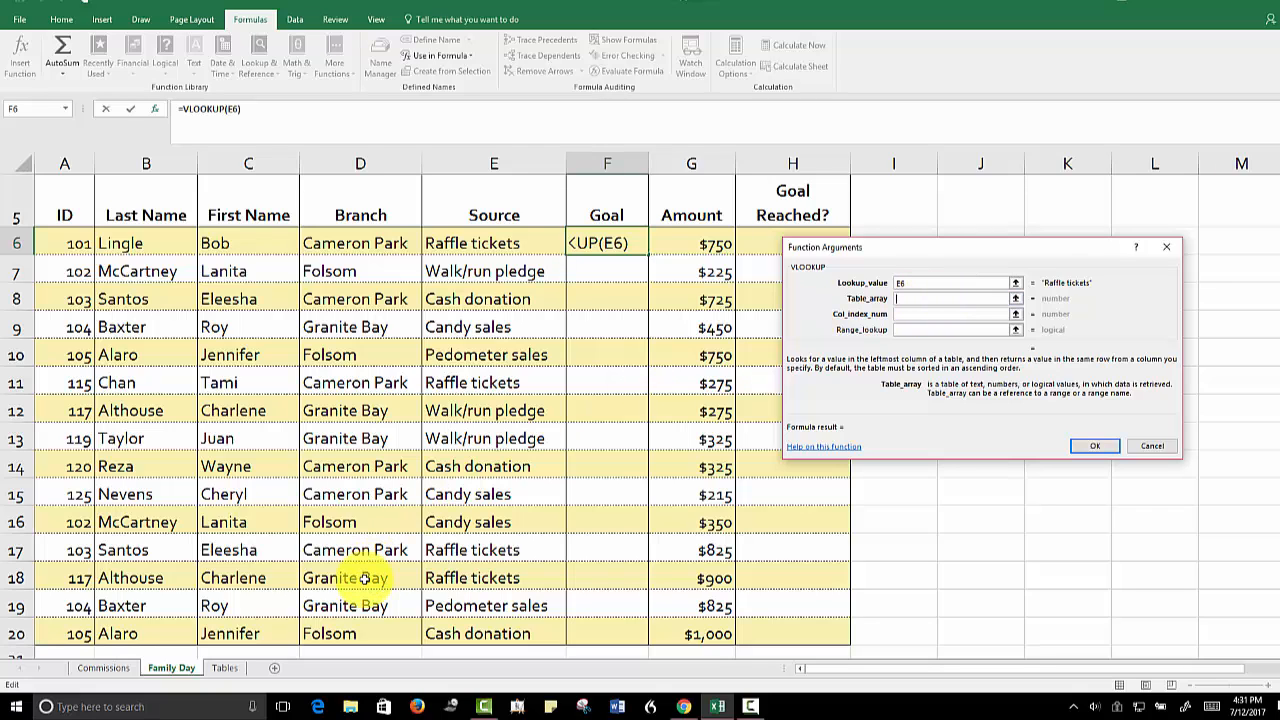
{"action": "left_click", "coordinate": [225, 668]}
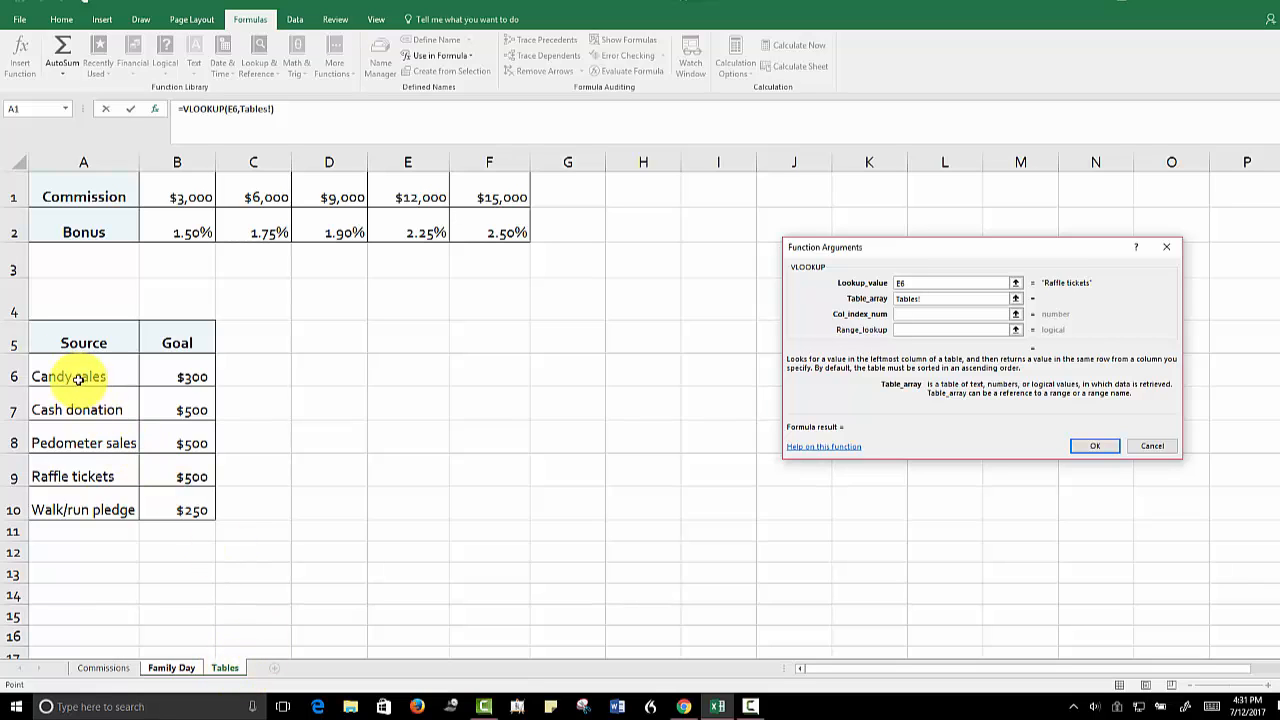
{"action": "left_click_drag", "start_coordinate": [72, 374], "coordinate": [160, 507]}
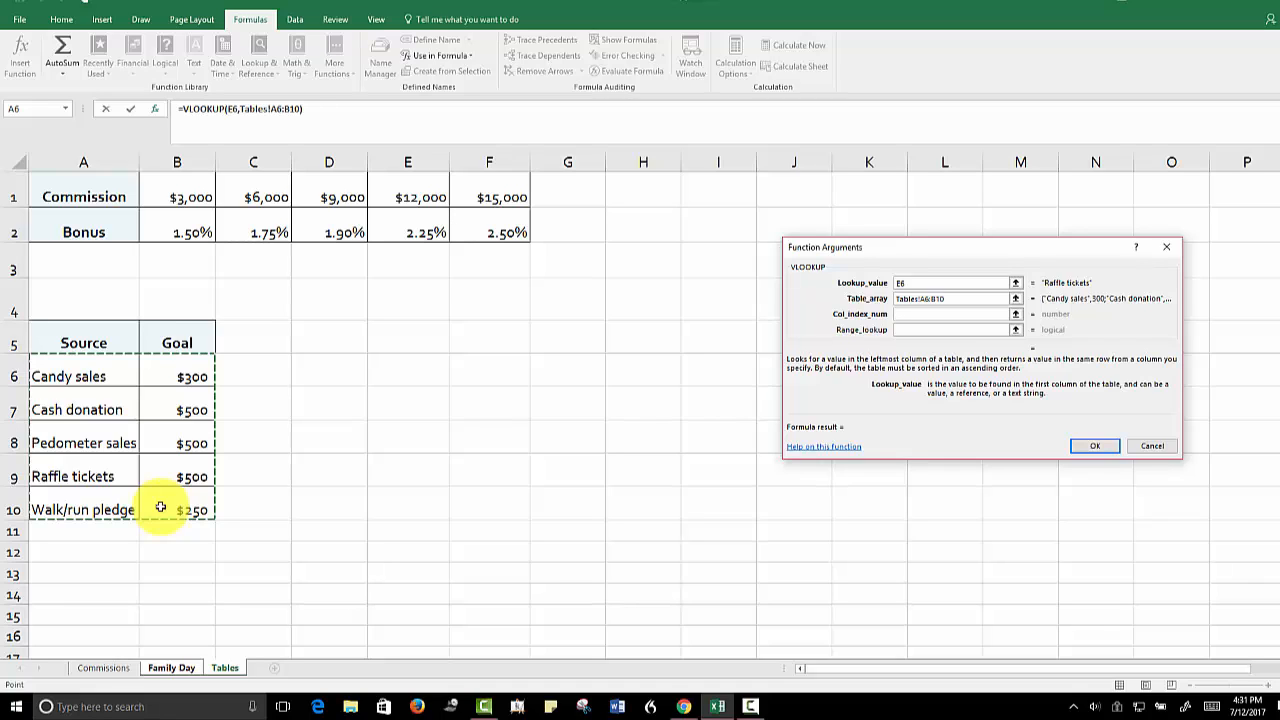
{"action": "key", "text": "F4"}
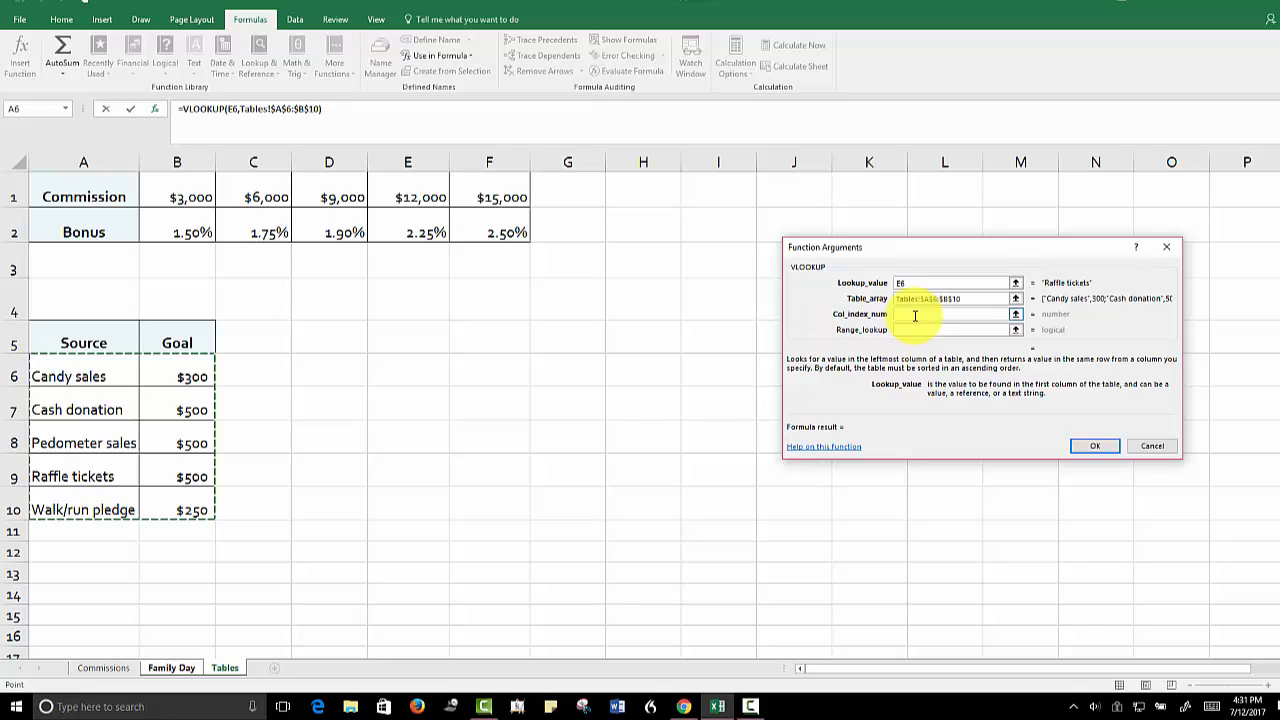
{"action": "left_click", "coordinate": [915, 316]}
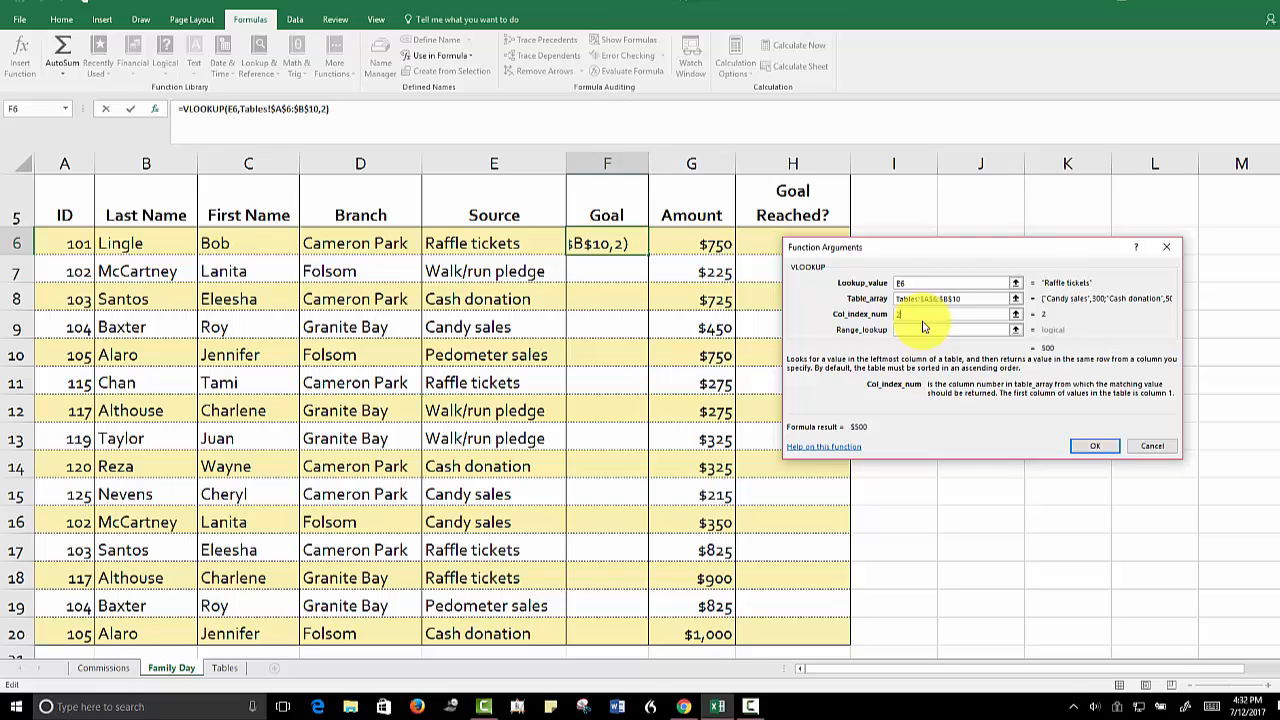
{"action": "left_click", "coordinate": [1096, 447]}
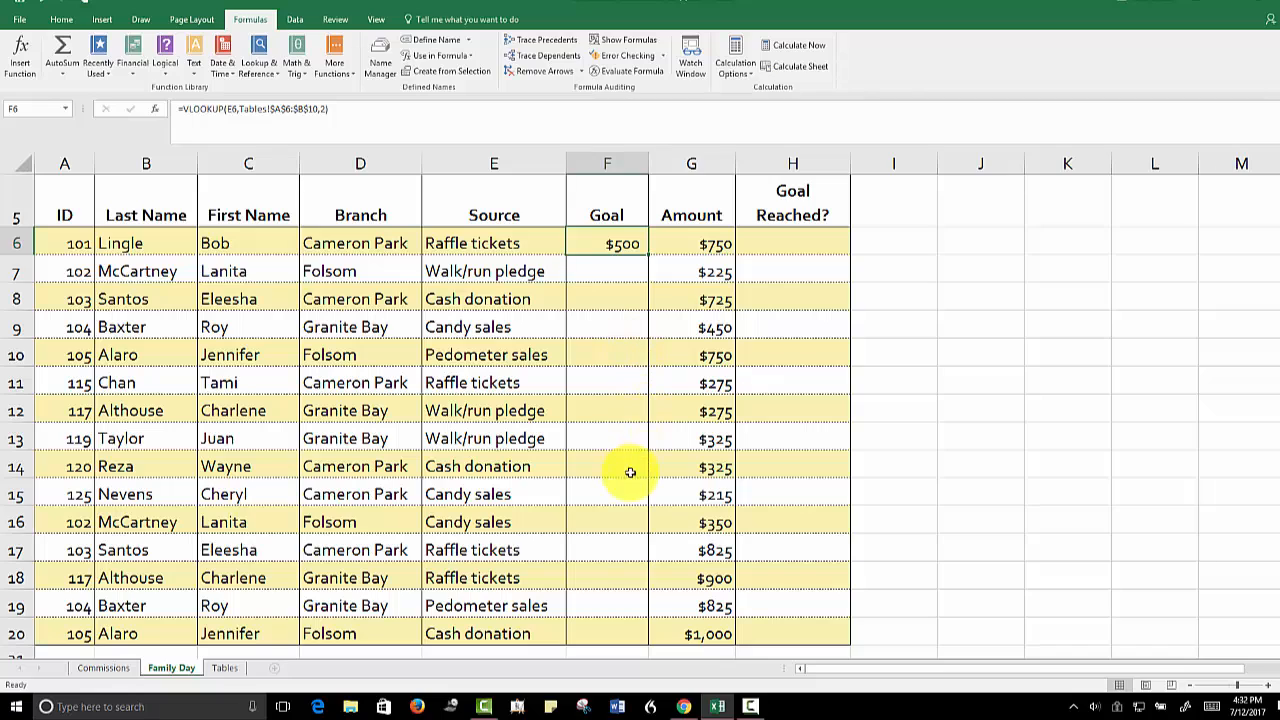
Copy the VLOOKUP formula from F6 to F7:F20, pasting formulas only
{"action": "right_click", "coordinate": [594, 242]}
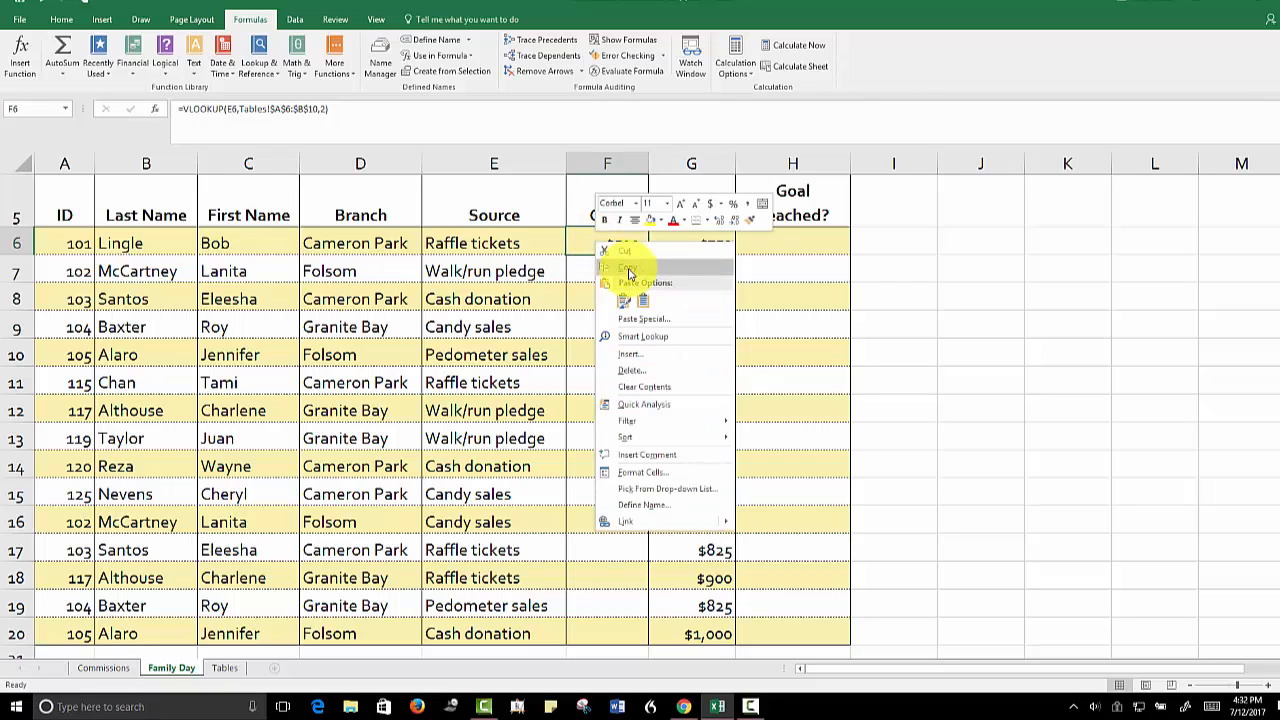
{"action": "left_click", "coordinate": [629, 273]}
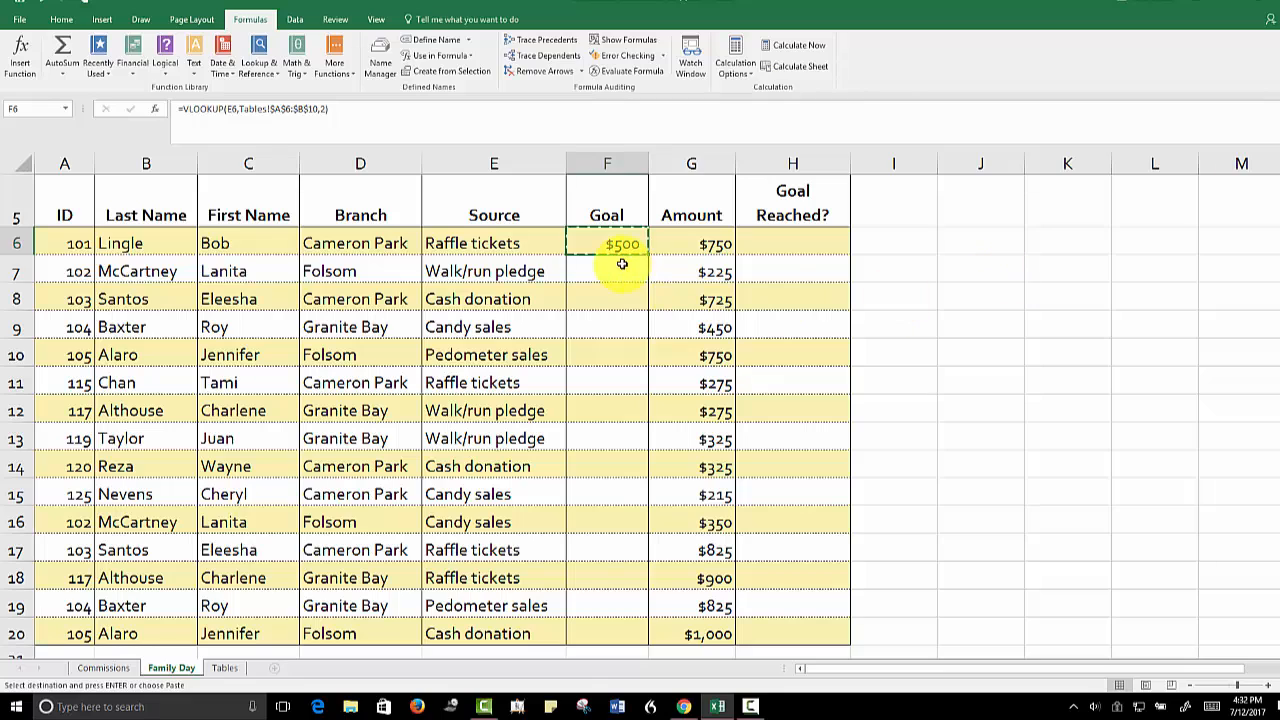
{"action": "left_click_drag", "start_coordinate": [606, 271], "coordinate": [599, 623]}
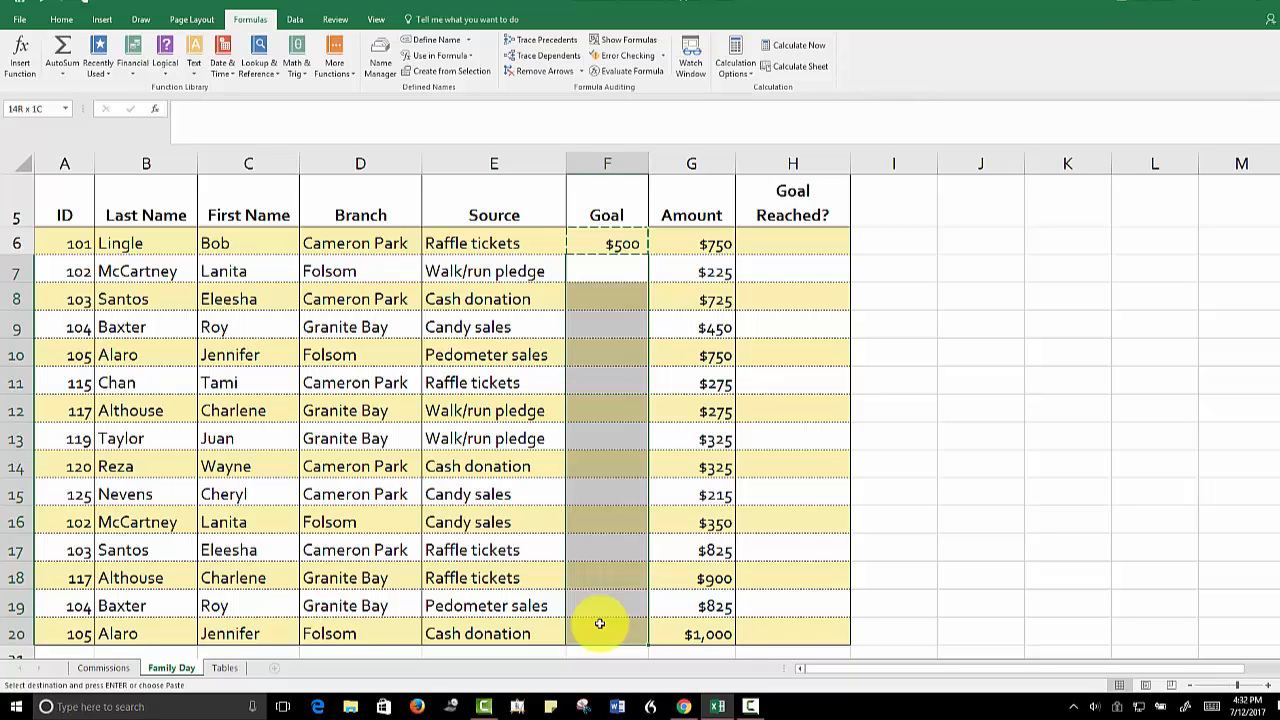
{"action": "left_click_drag", "start_coordinate": [599, 623], "coordinate": [599, 623]}
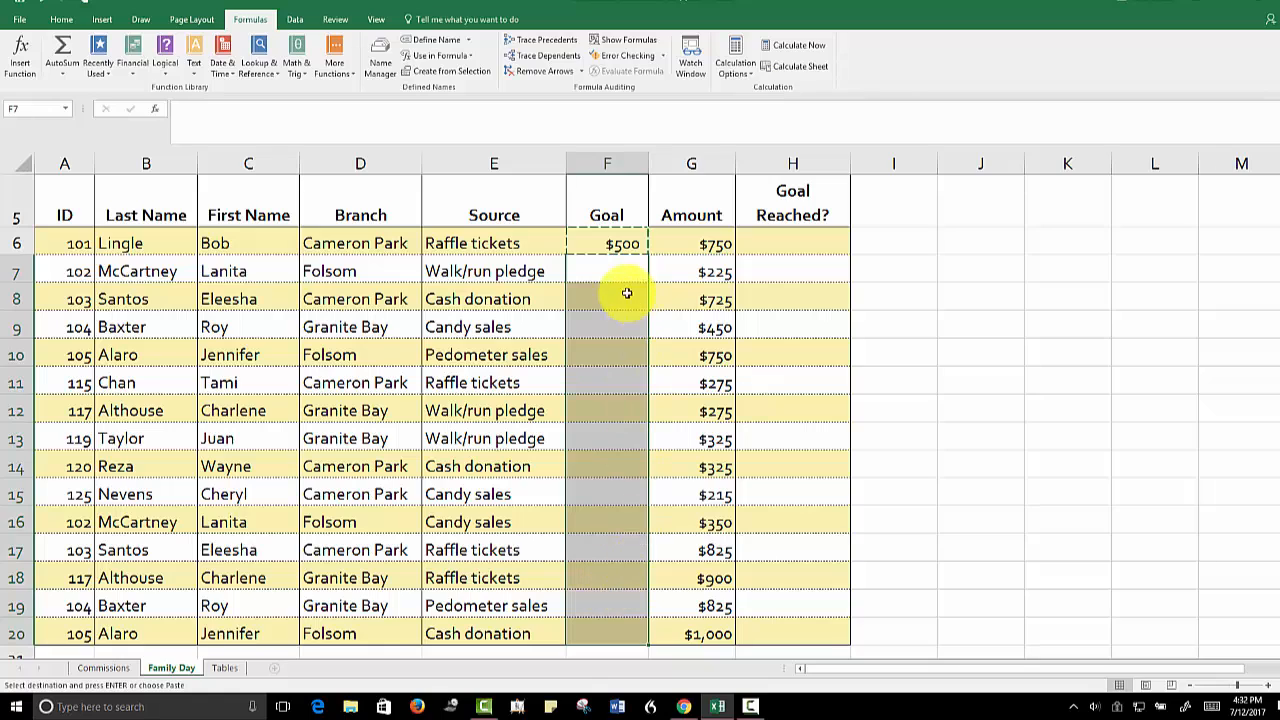
{"action": "right_click", "coordinate": [604, 272]}
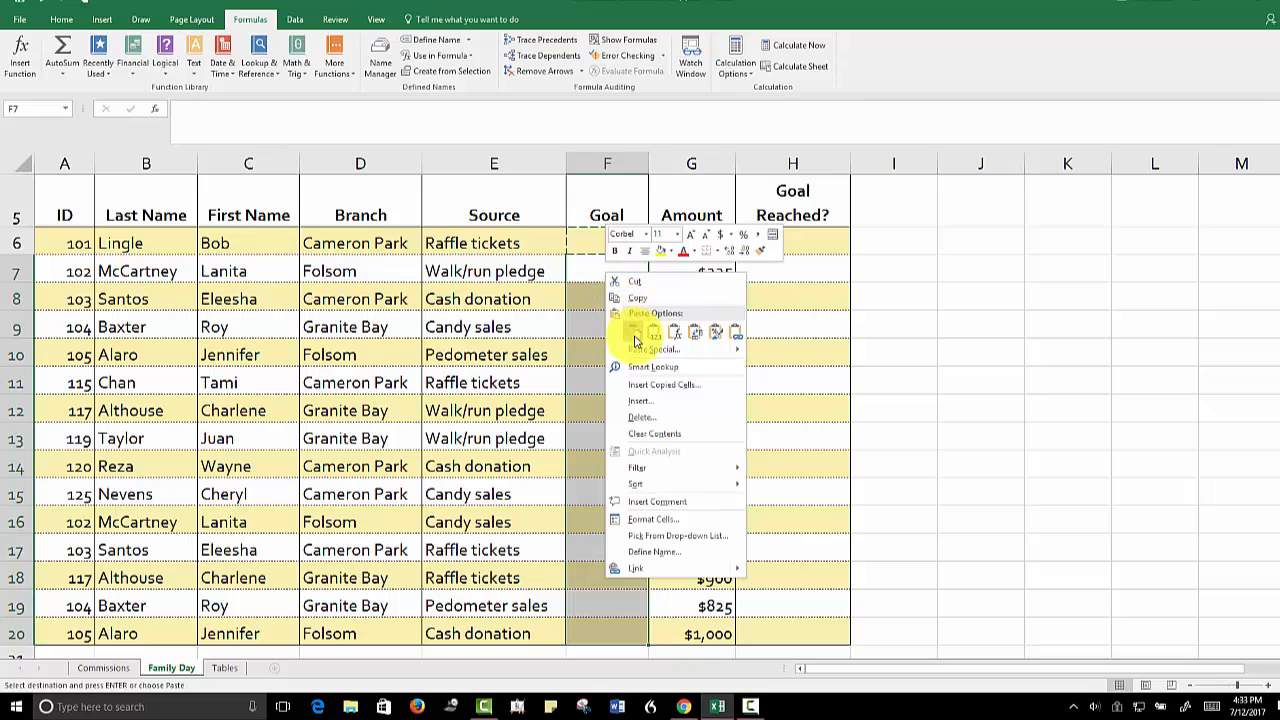
{"action": "left_click", "coordinate": [633, 332]}
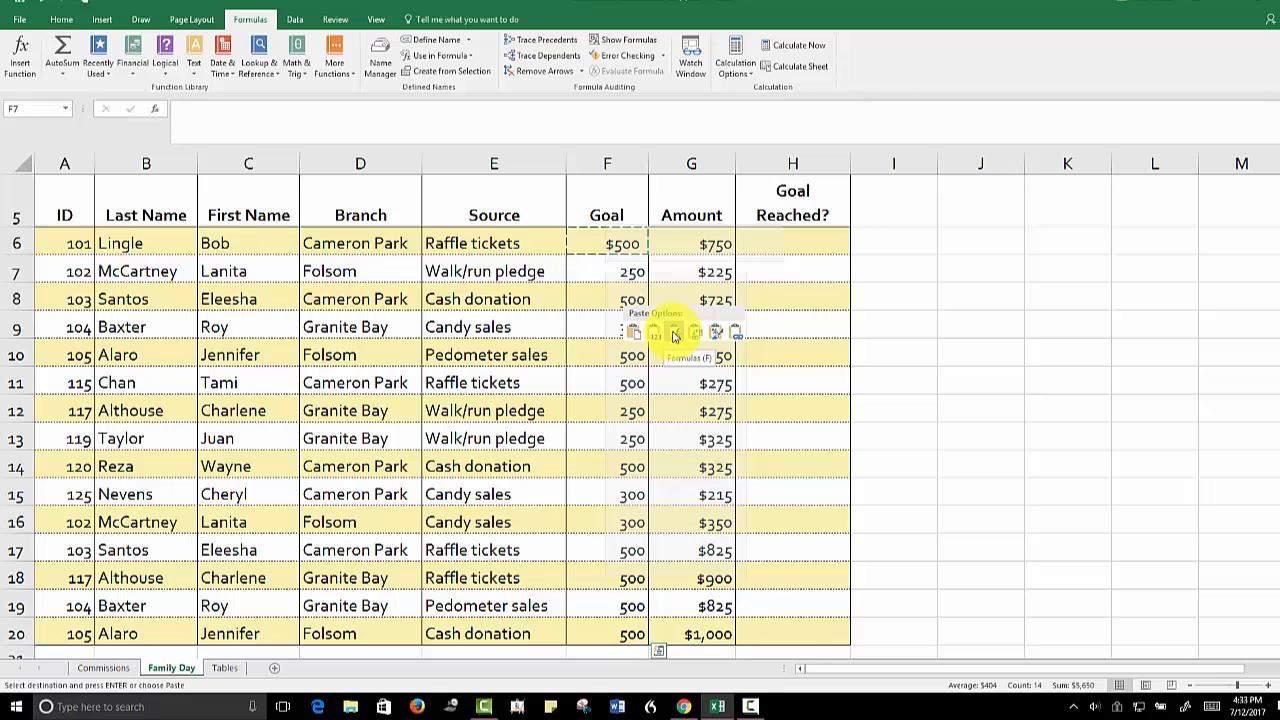
{"action": "left_click", "coordinate": [674, 336]}
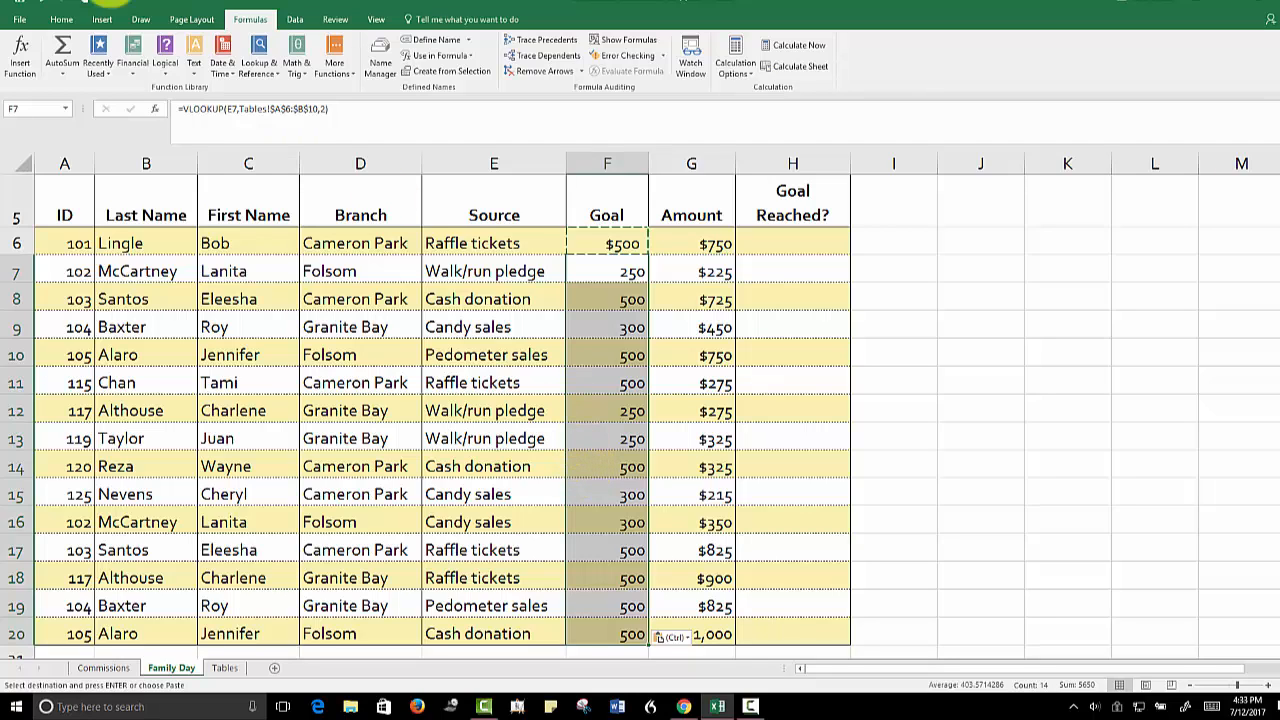
Format the goals in F7:F20 as Currency with no decimal places and cancel the copy selection
{"action": "left_click", "coordinate": [60, 20]}
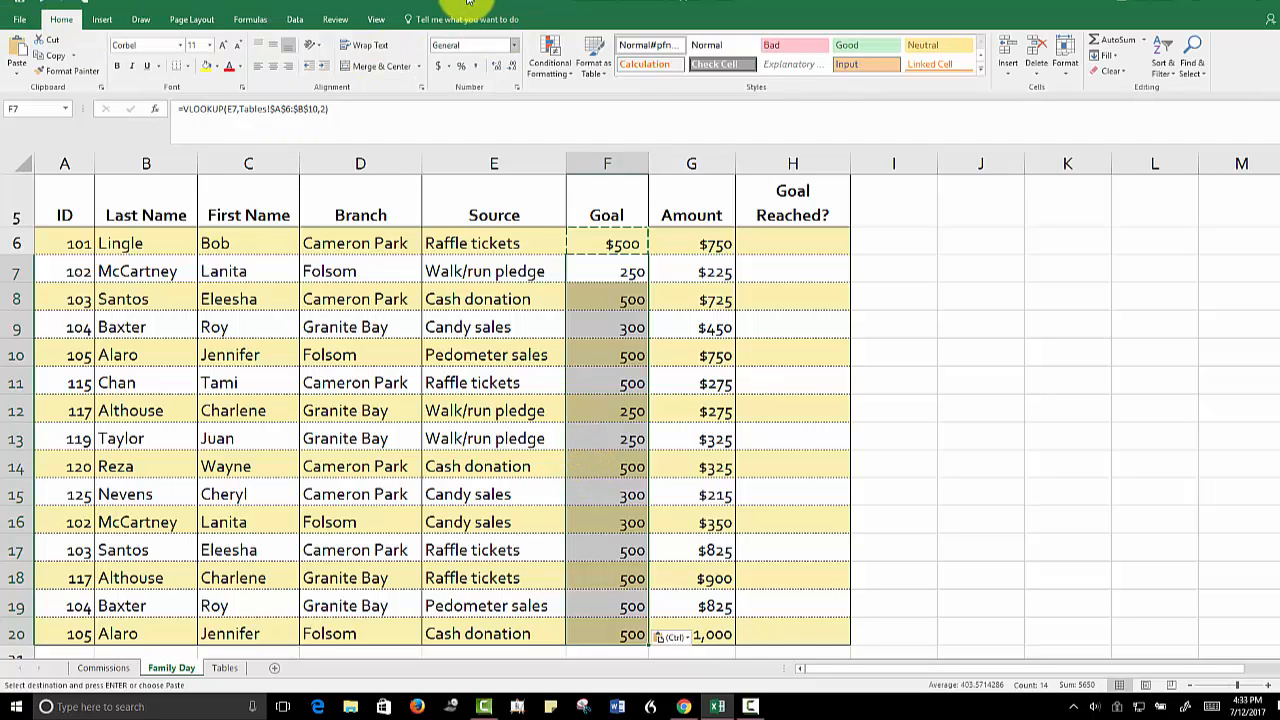
{"action": "left_click", "coordinate": [516, 48]}
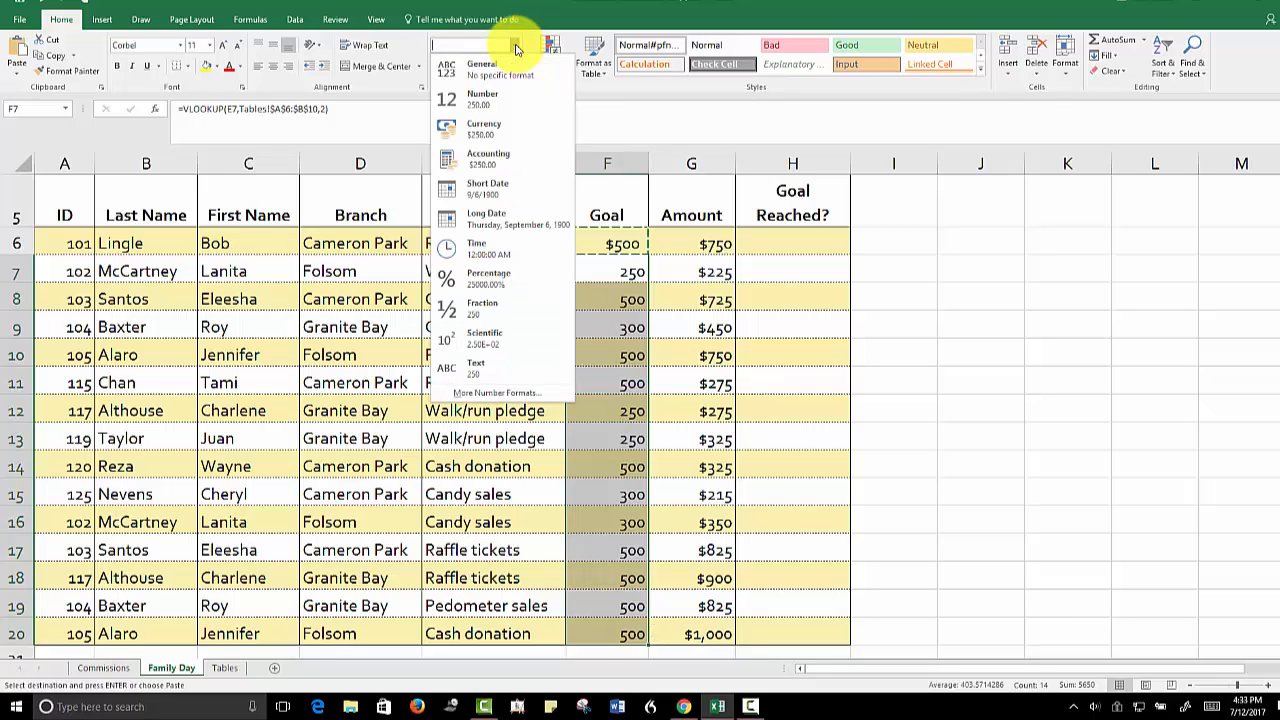
{"action": "left_click", "coordinate": [480, 130]}
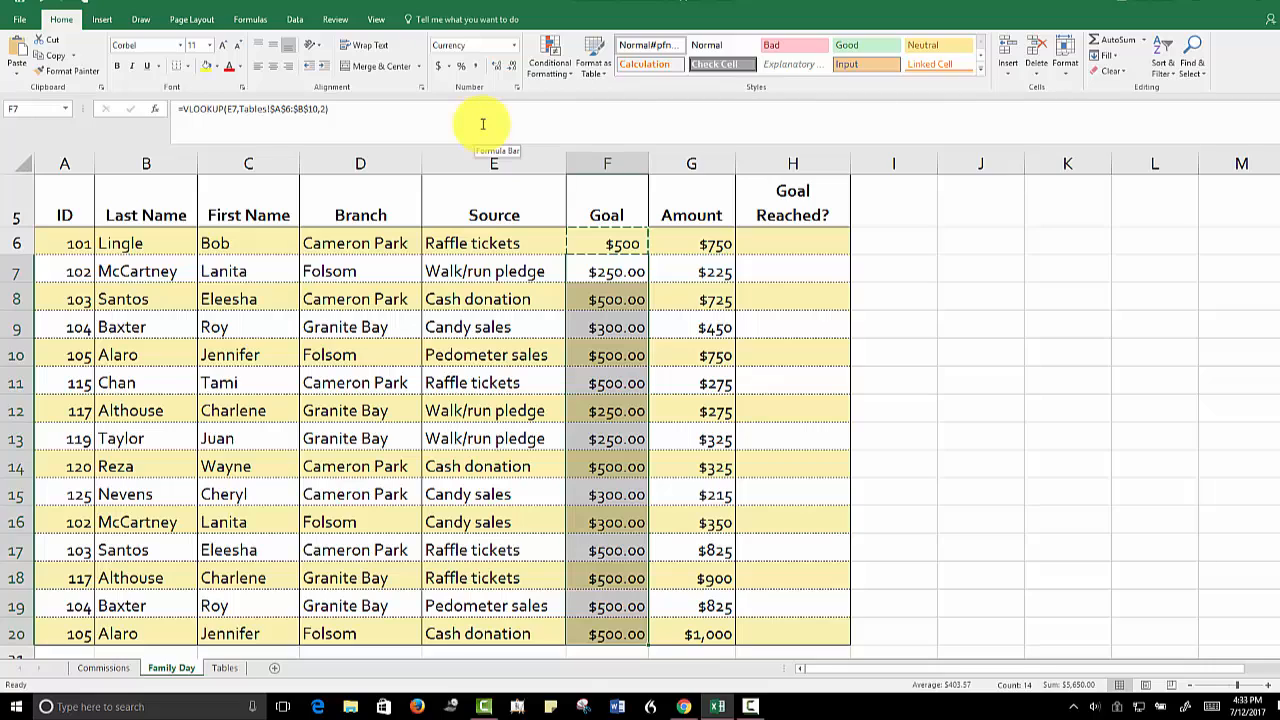
{"action": "left_click", "coordinate": [513, 68]}
{"action": "left_click", "coordinate": [513, 68]}
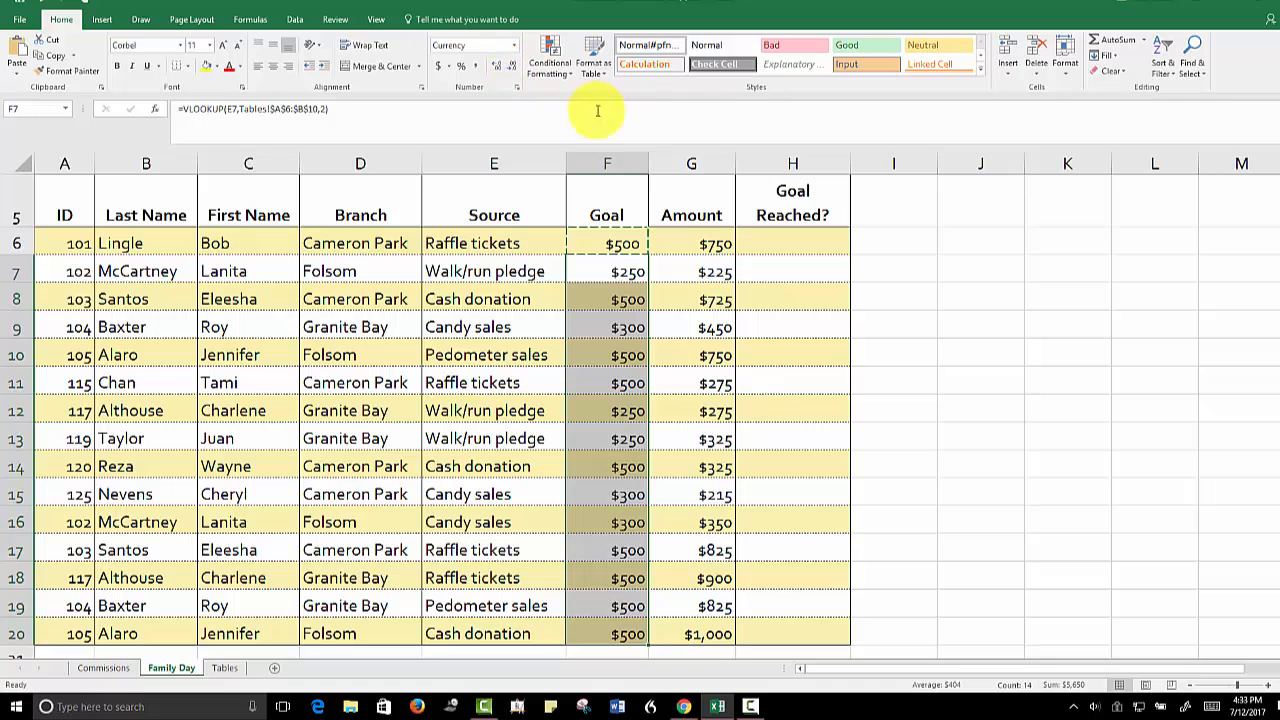
{"action": "left_click", "coordinate": [897, 246]}
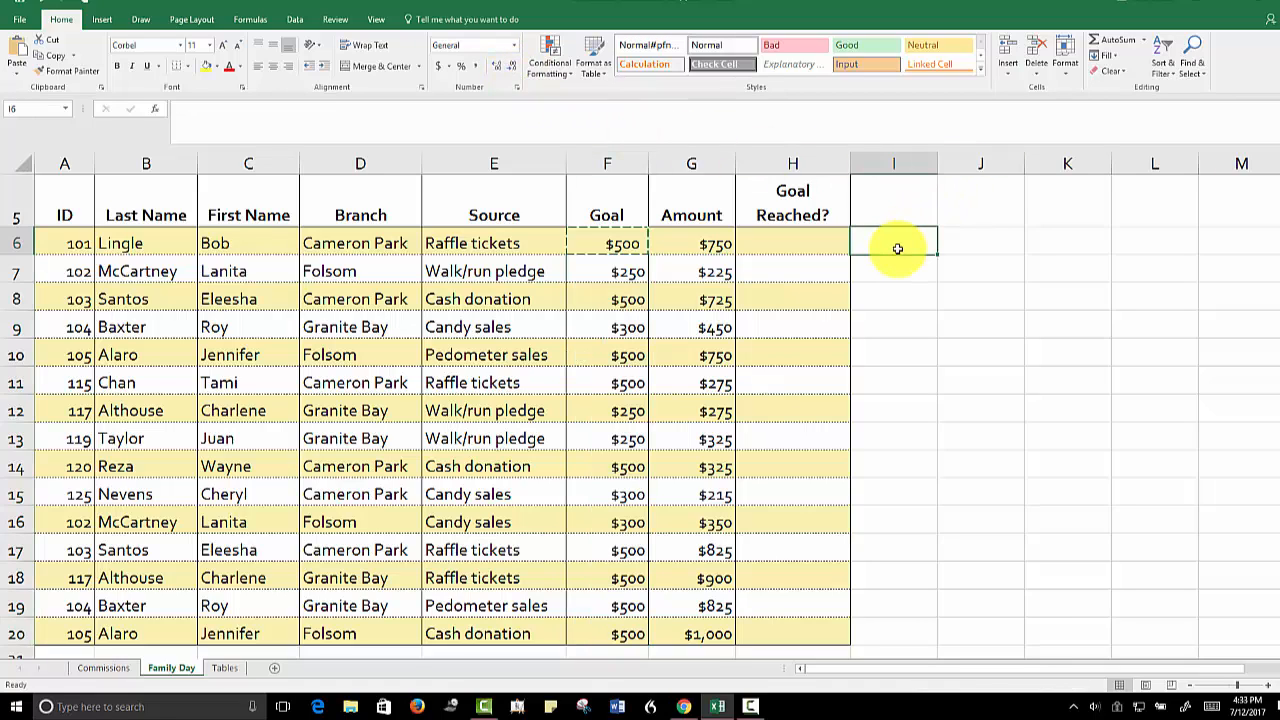
{"action": "double_click", "coordinate": [898, 269]}
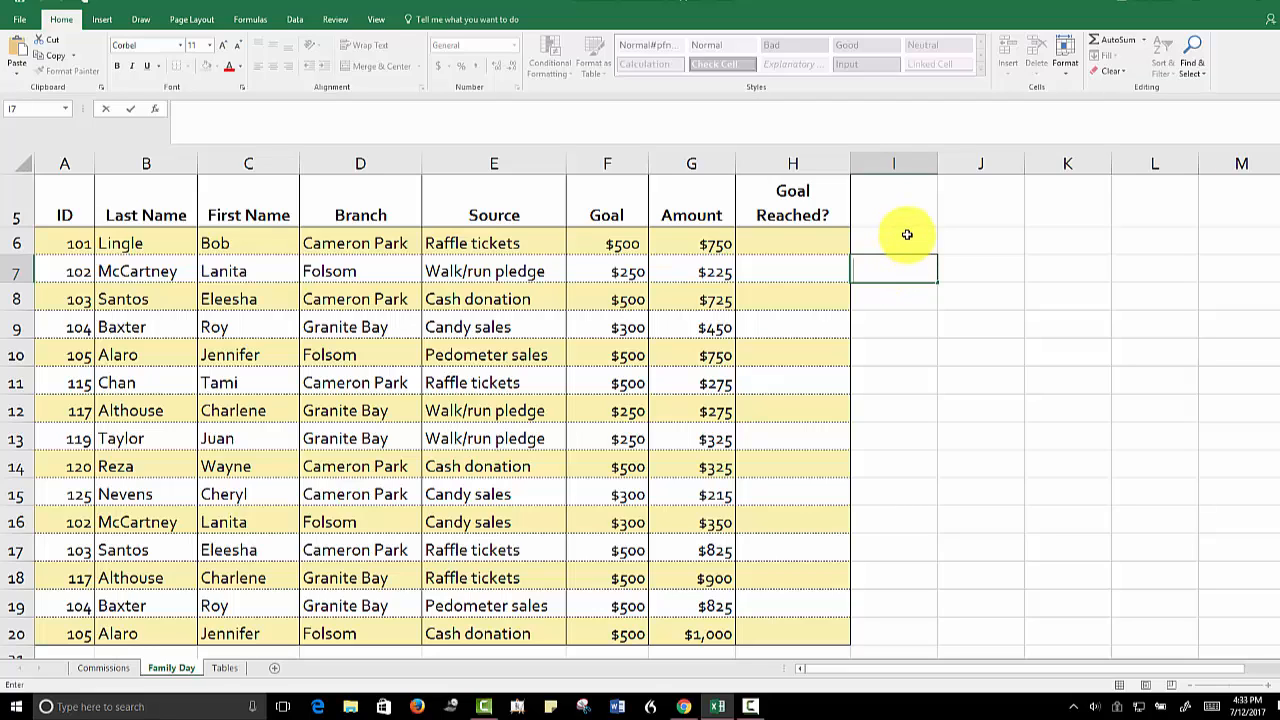
{"action": "left_click", "coordinate": [900, 292]}
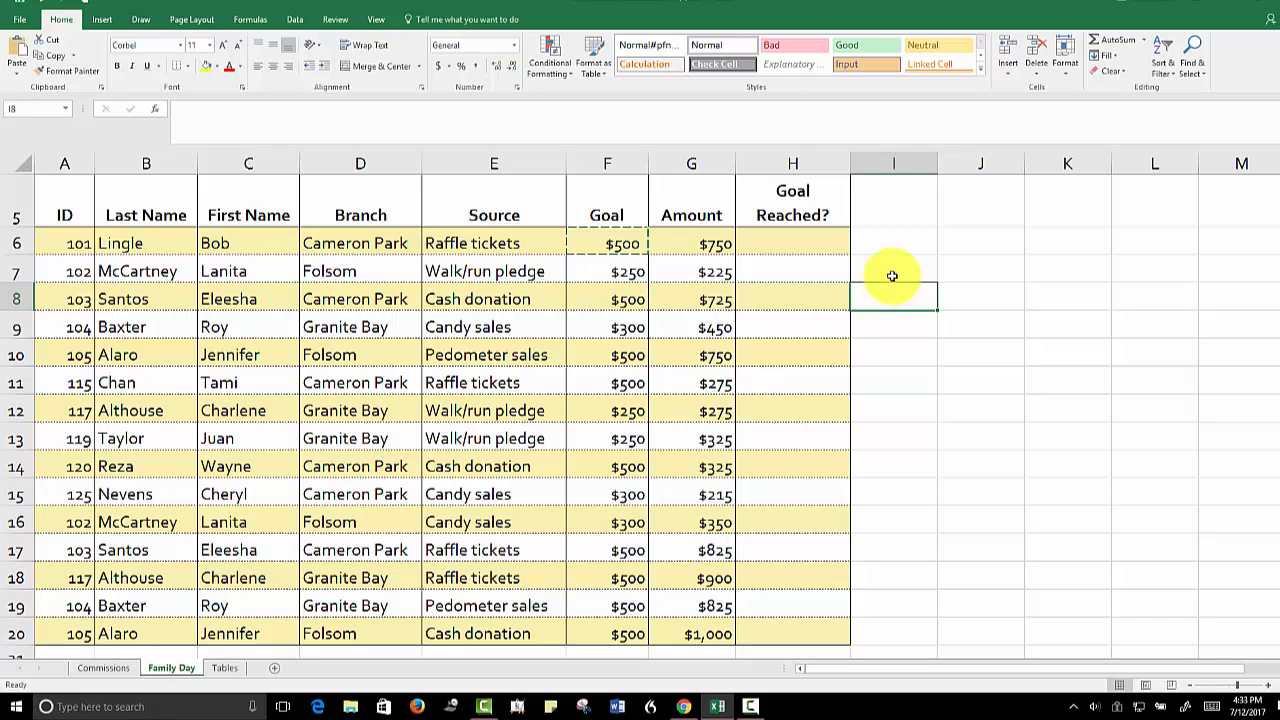
{"action": "key", "text": "Escape"}
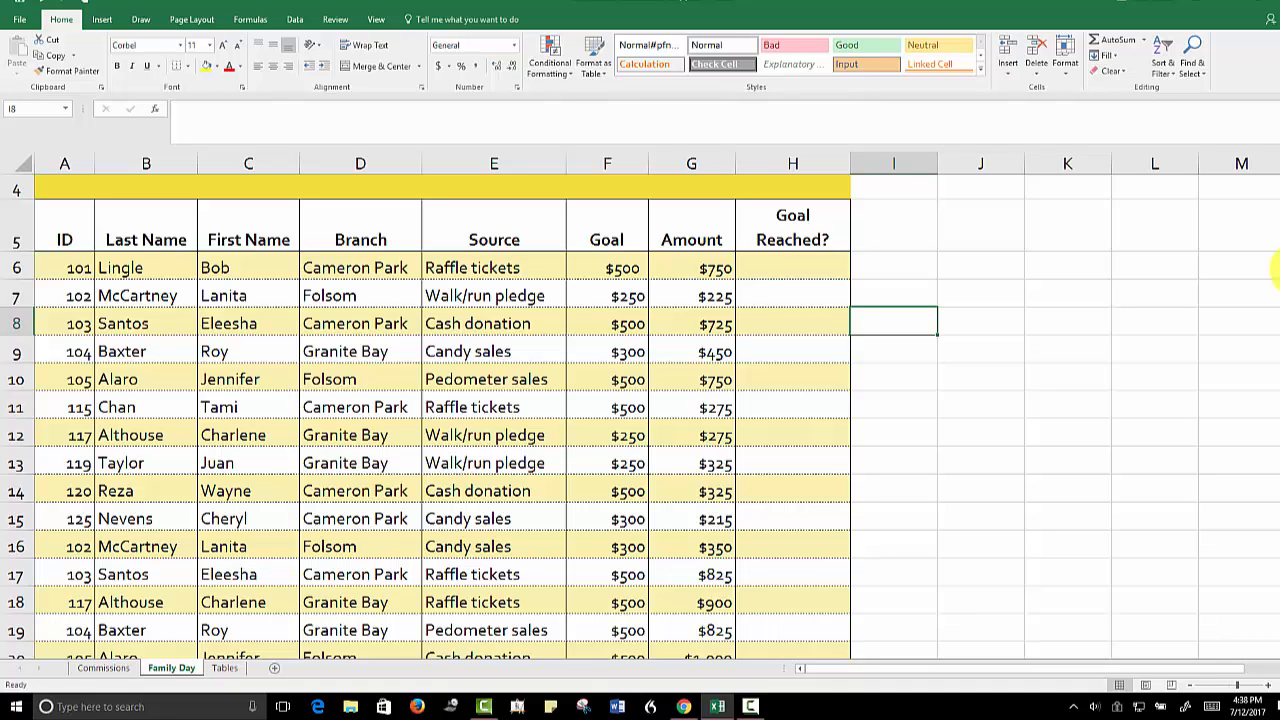
Start an IF function in the first Goal Reached? cell, H6, with the logical test G6>=F6
{"action": "left_click", "coordinate": [785, 270]}
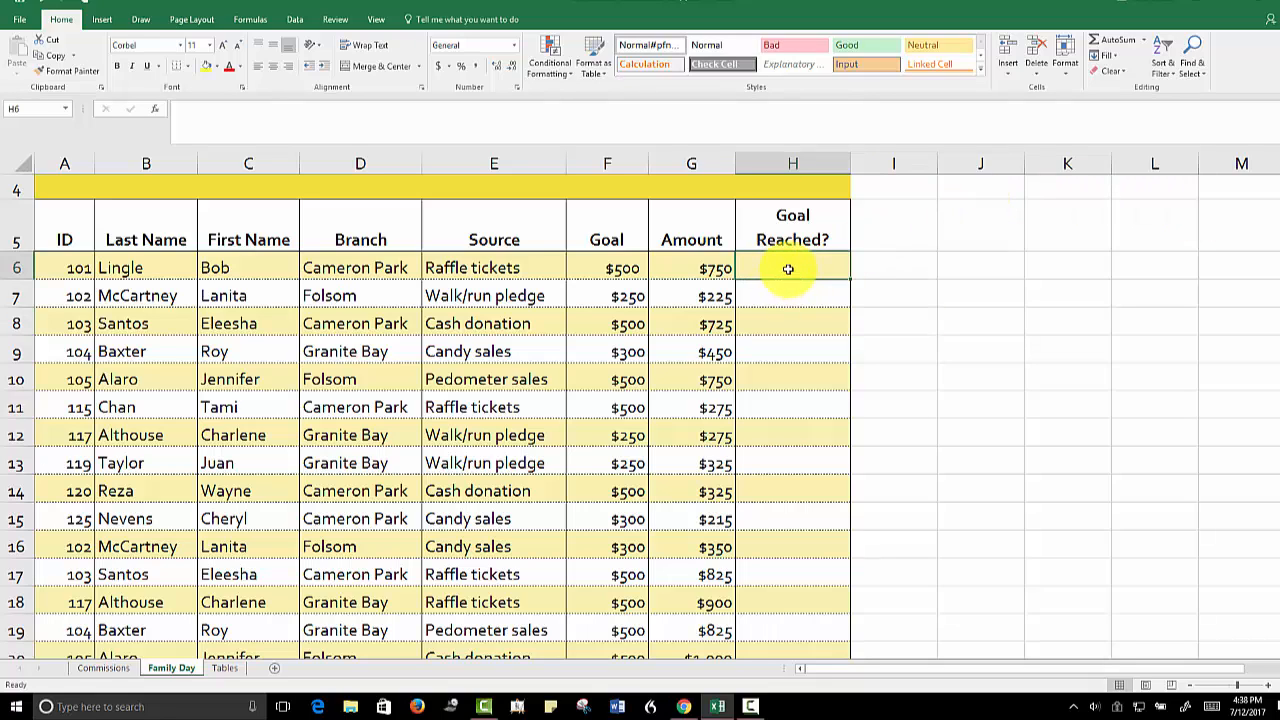
{"action": "left_click", "coordinate": [680, 271]}
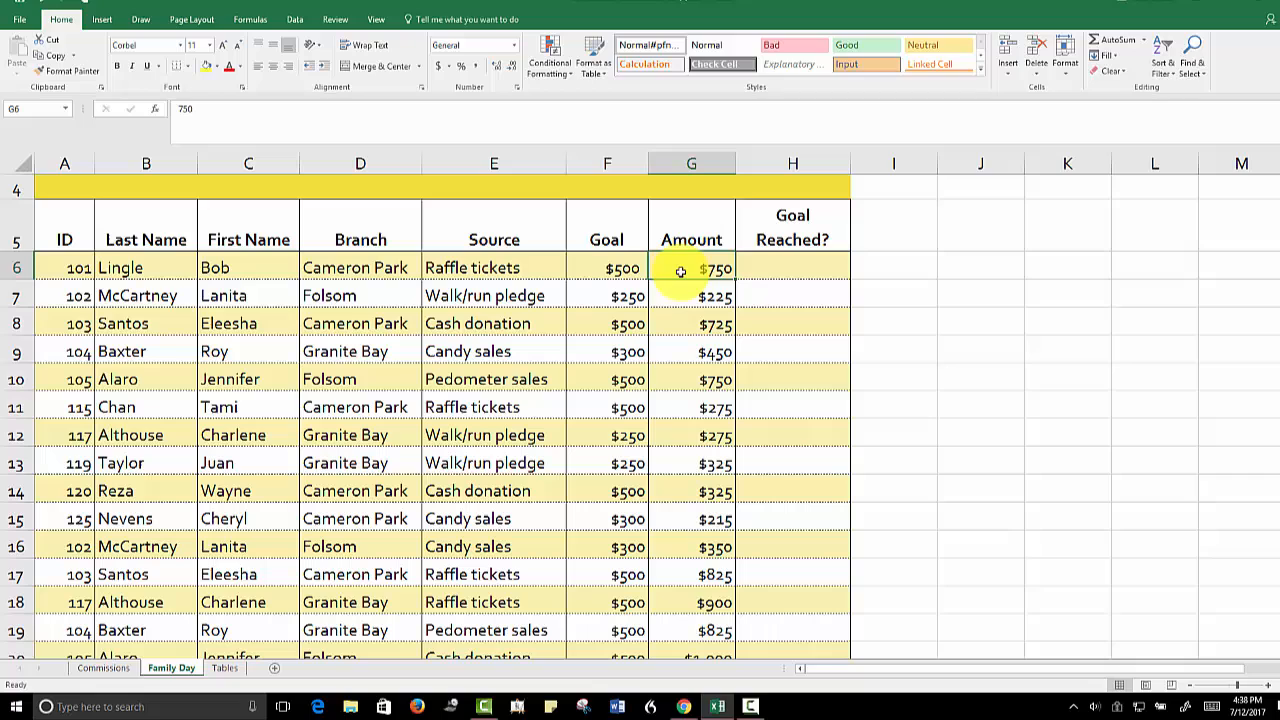
{"action": "left_click", "coordinate": [599, 270]}
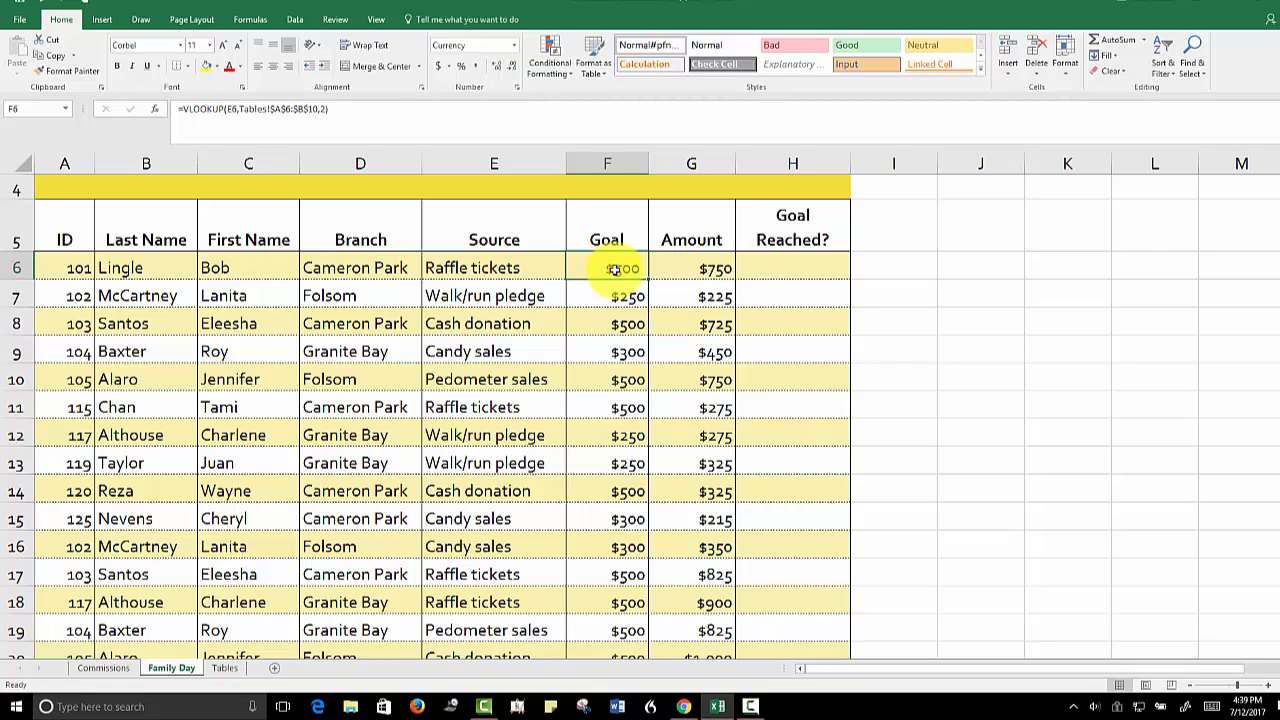
{"action": "left_click", "coordinate": [782, 271]}
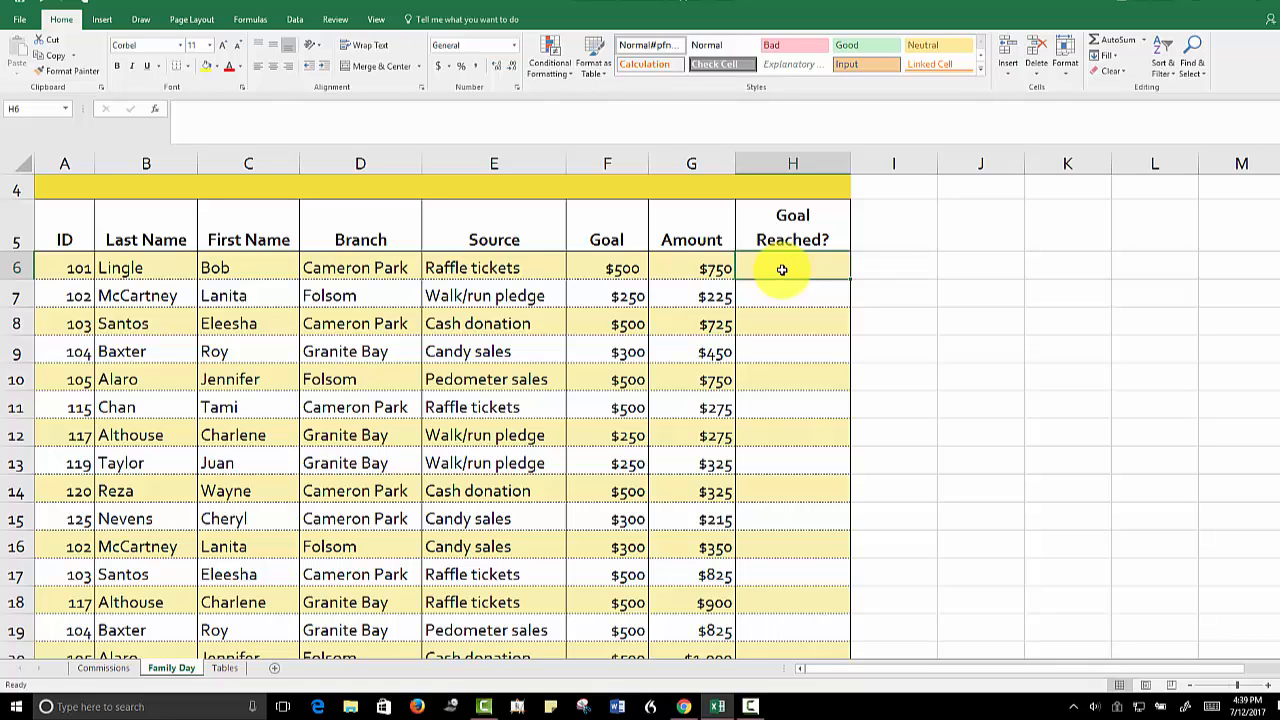
{"action": "left_click", "coordinate": [241, 22]}
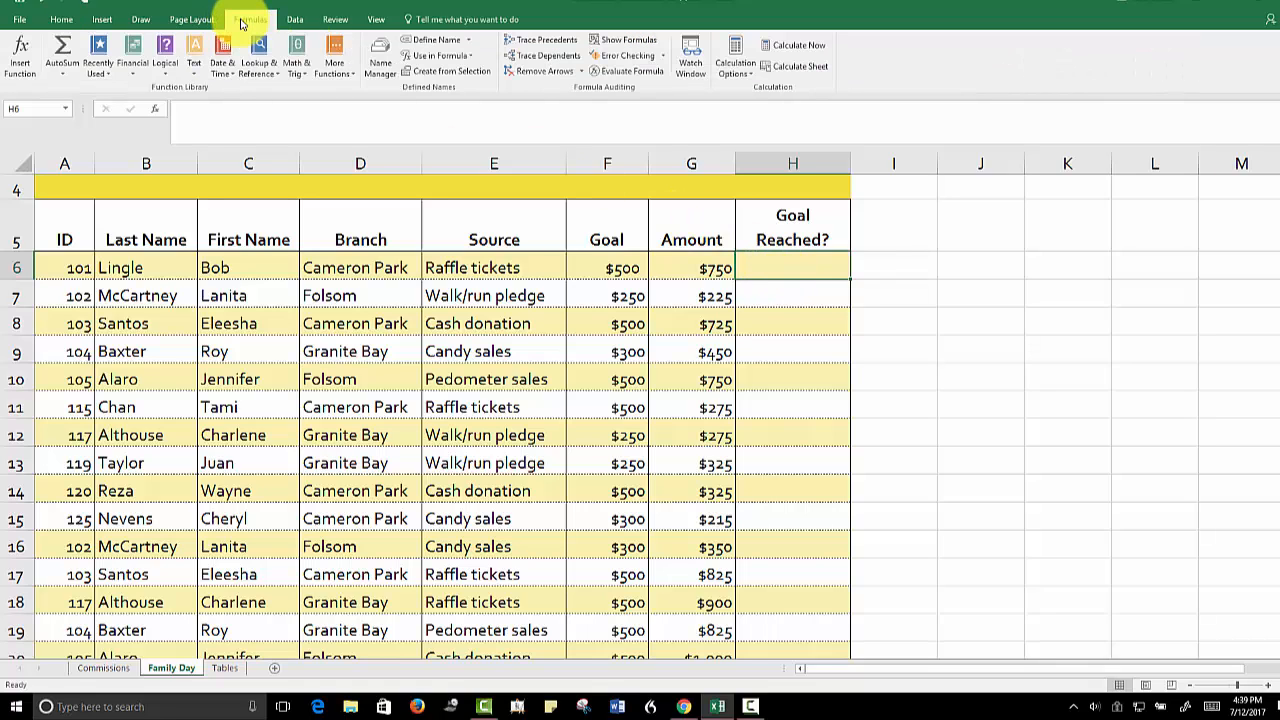
{"action": "left_click", "coordinate": [165, 65]}
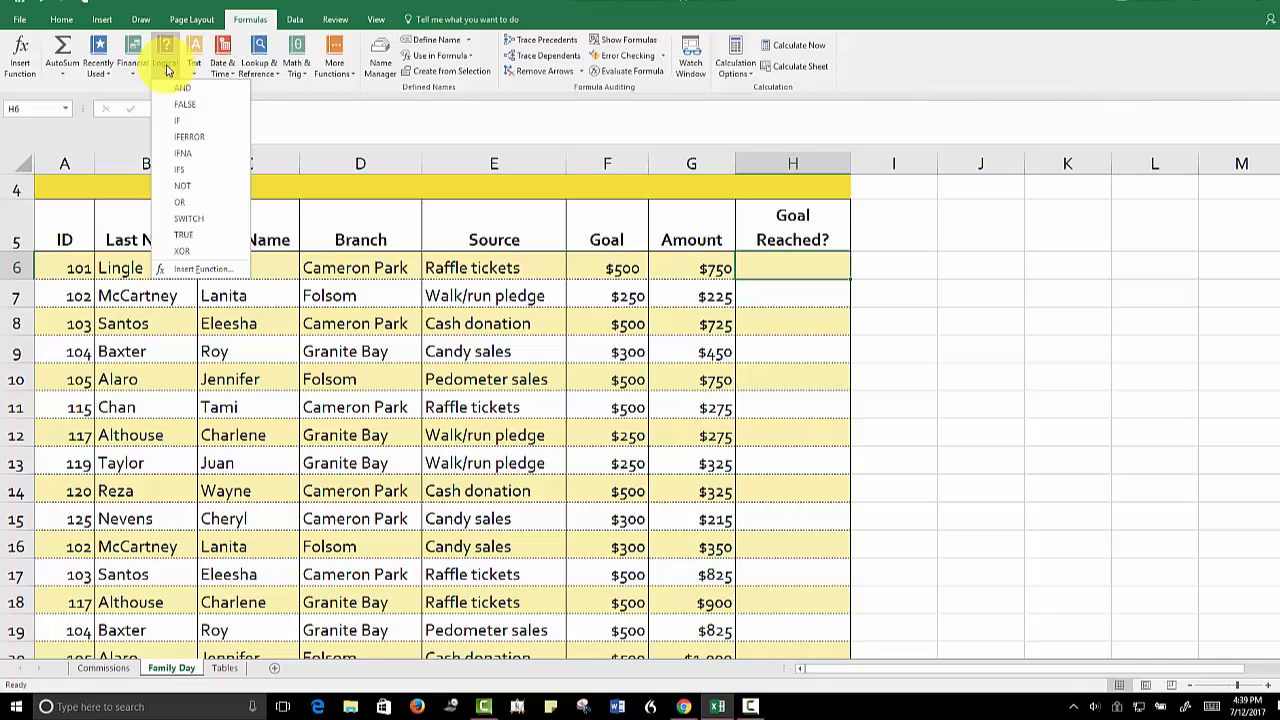
{"action": "left_click", "coordinate": [178, 121]}
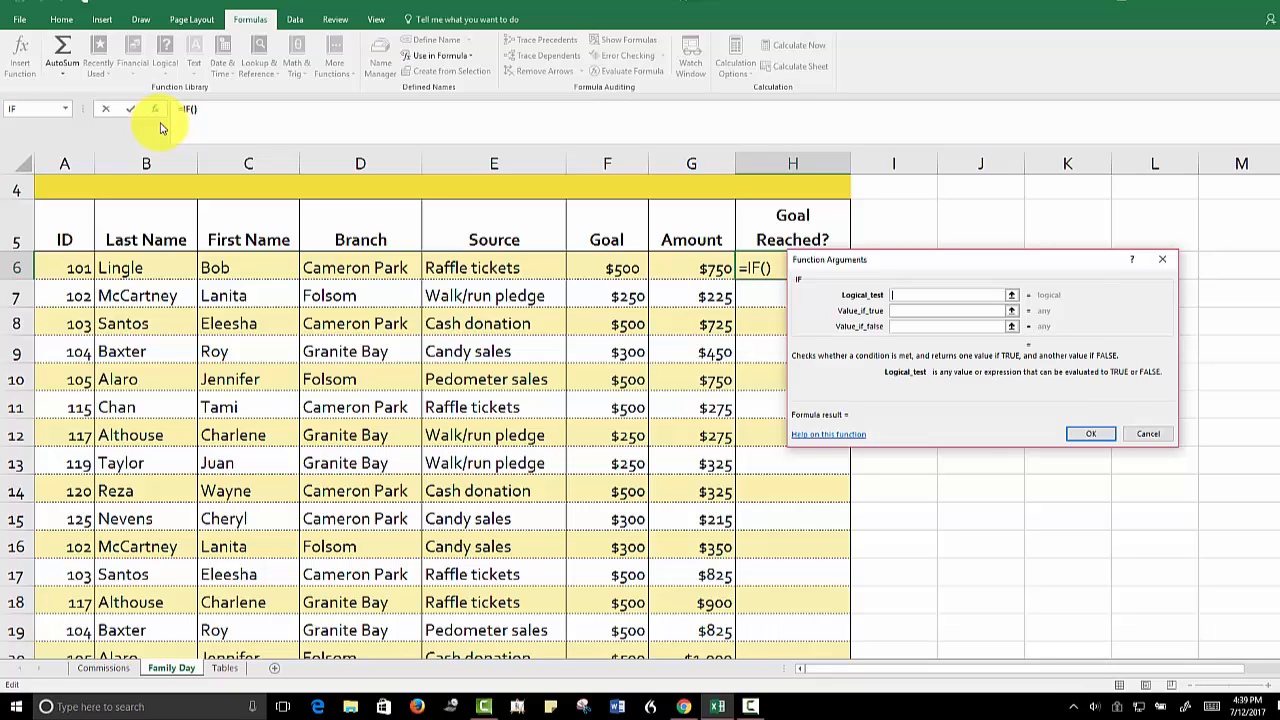
{"action": "left_click", "coordinate": [677, 272]}
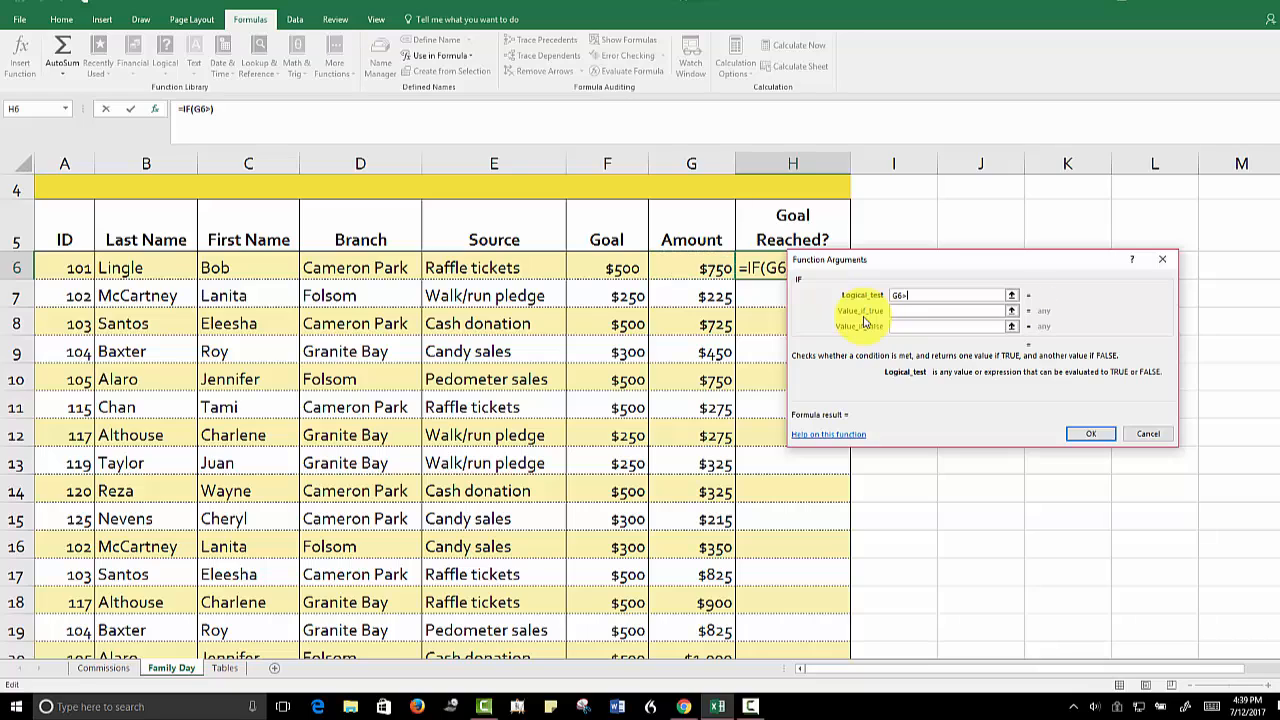
{"action": "type", "text": ">="}
{"action": "left_click", "coordinate": [610, 268]}
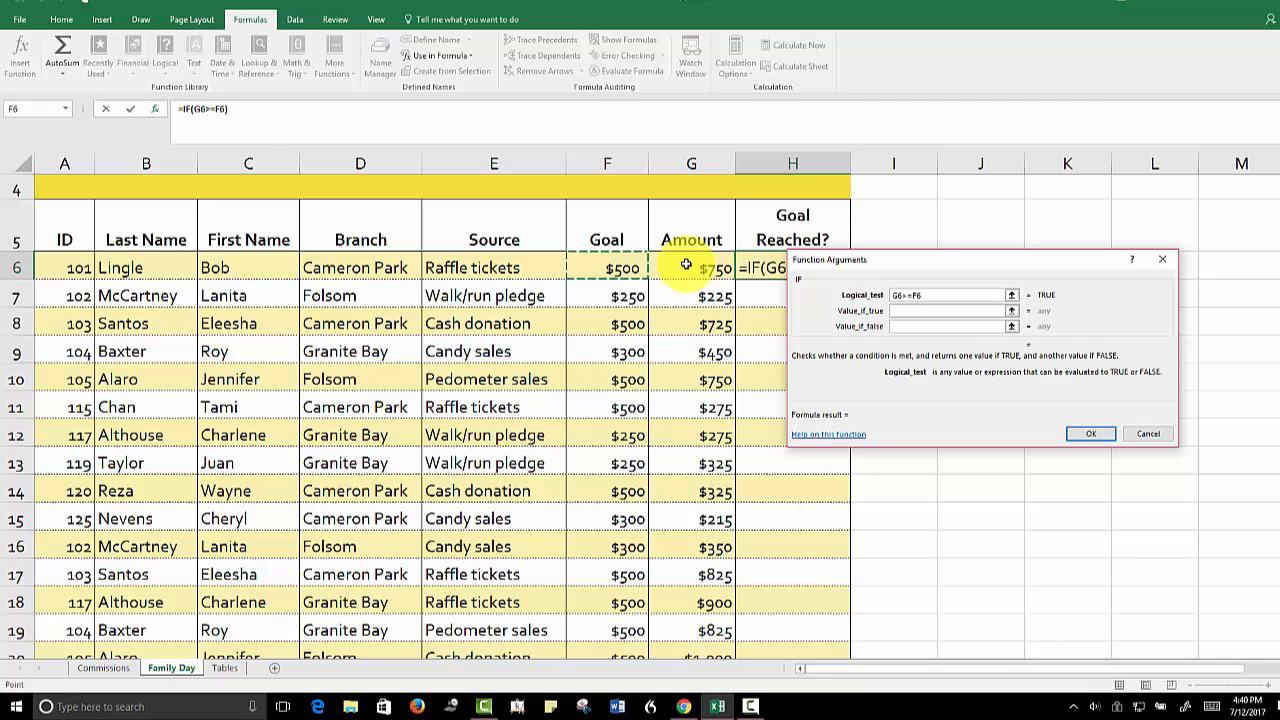
Complete the IF function with "Yes" as the value if true and "No" as the value if false
{"action": "left_click", "coordinate": [920, 315]}
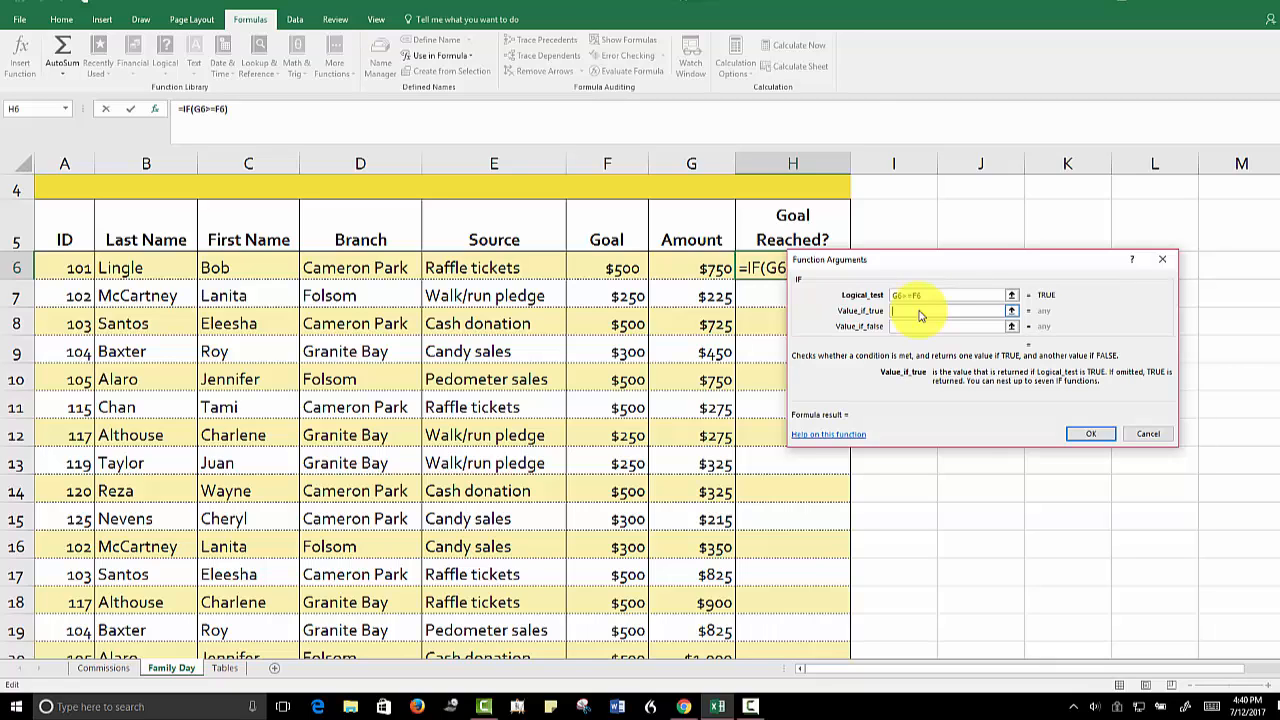
{"action": "type", "text": "Yes"}
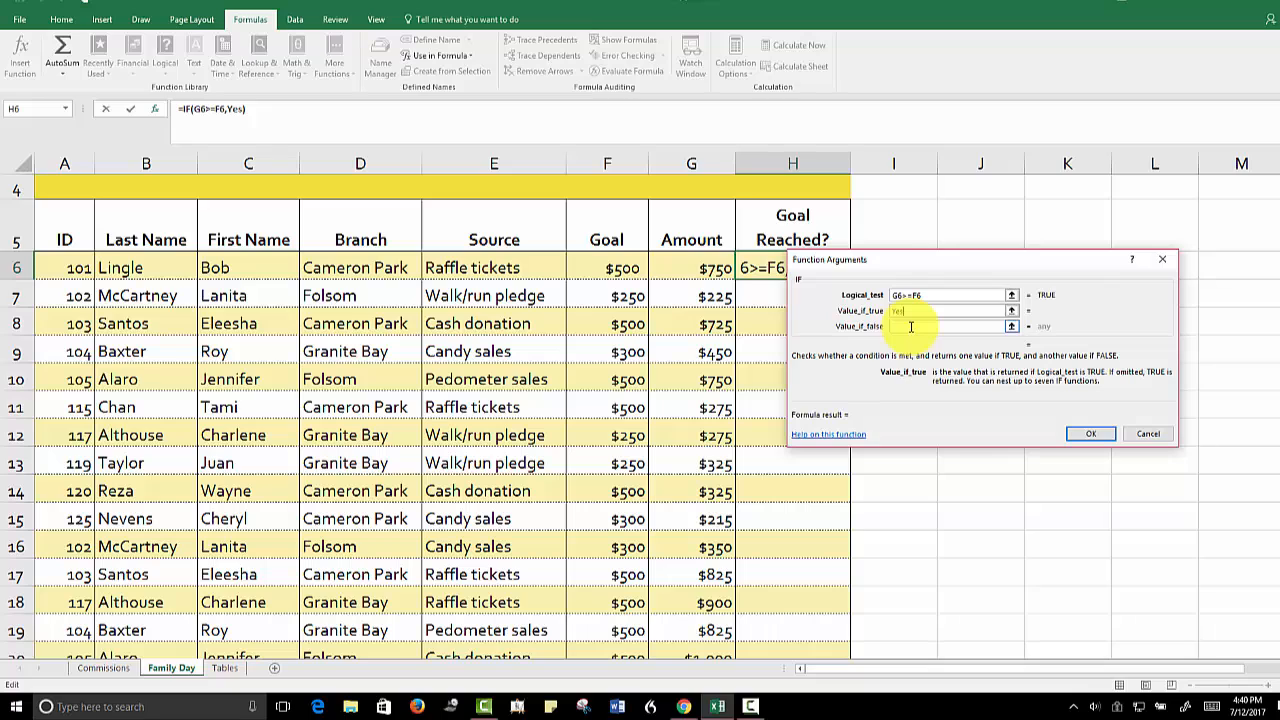
{"action": "left_click", "coordinate": [911, 327]}
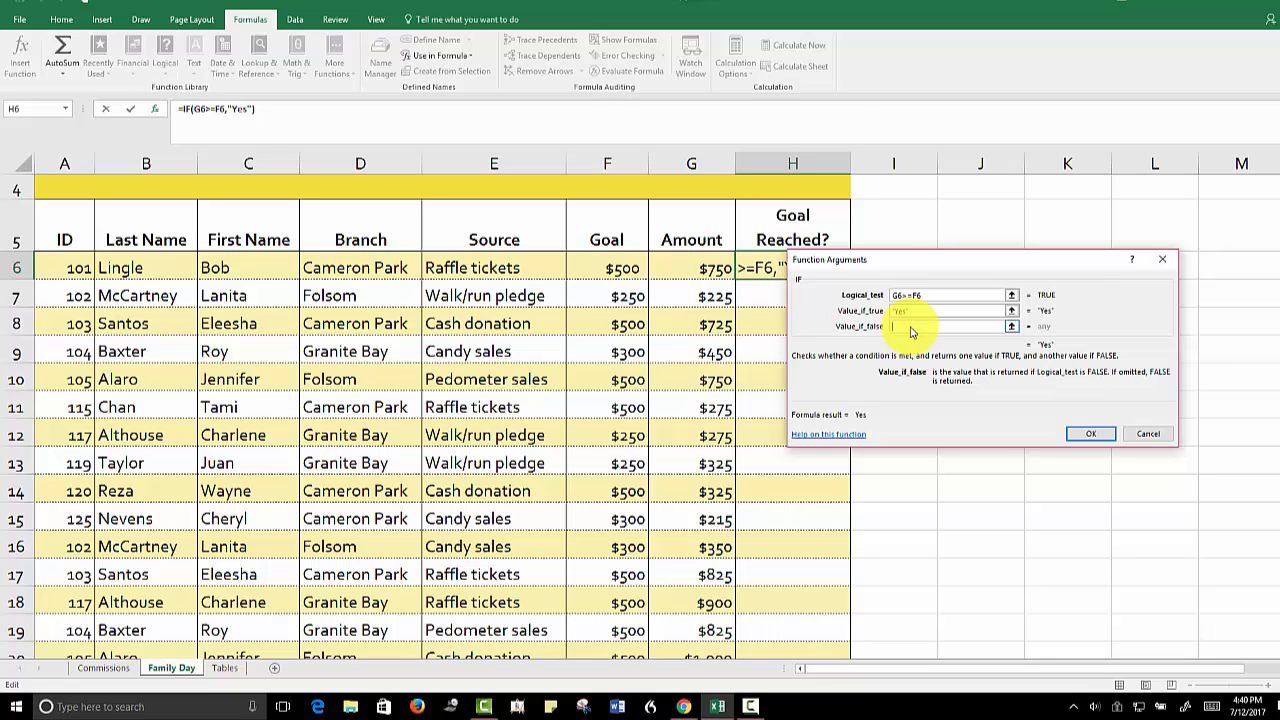
{"action": "type", "text": "No"}
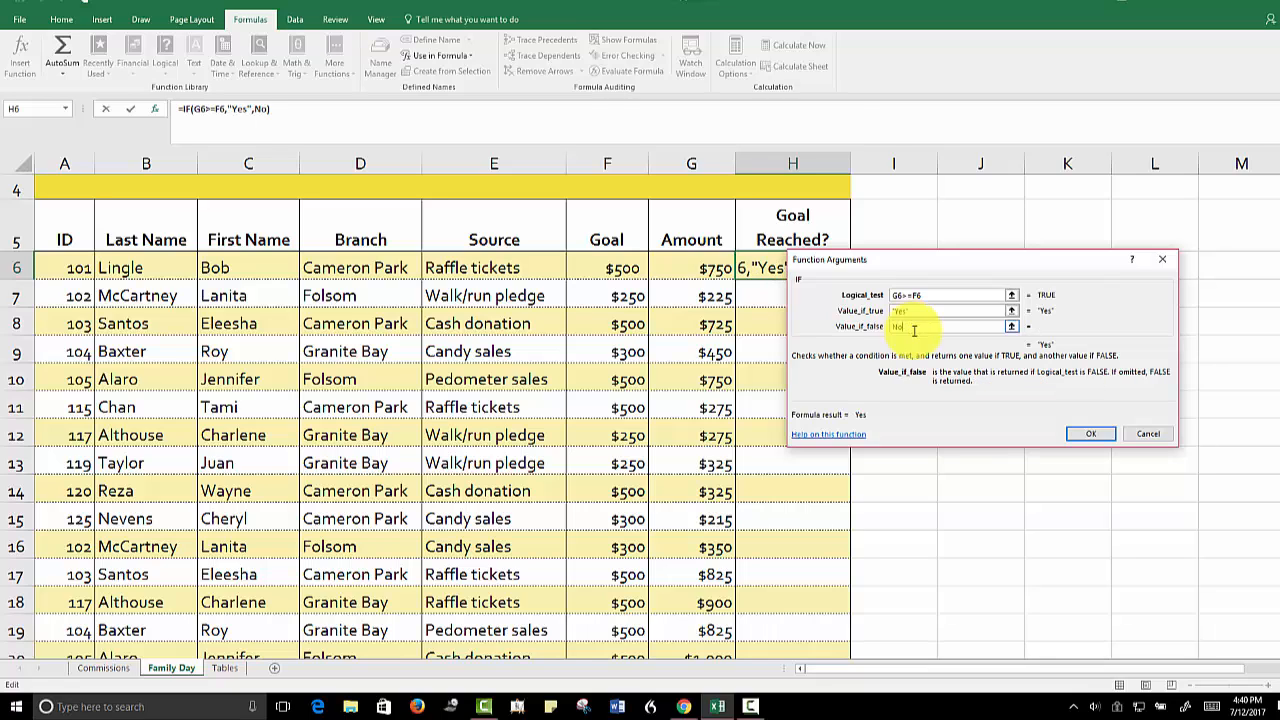
{"action": "left_click", "coordinate": [1086, 436]}
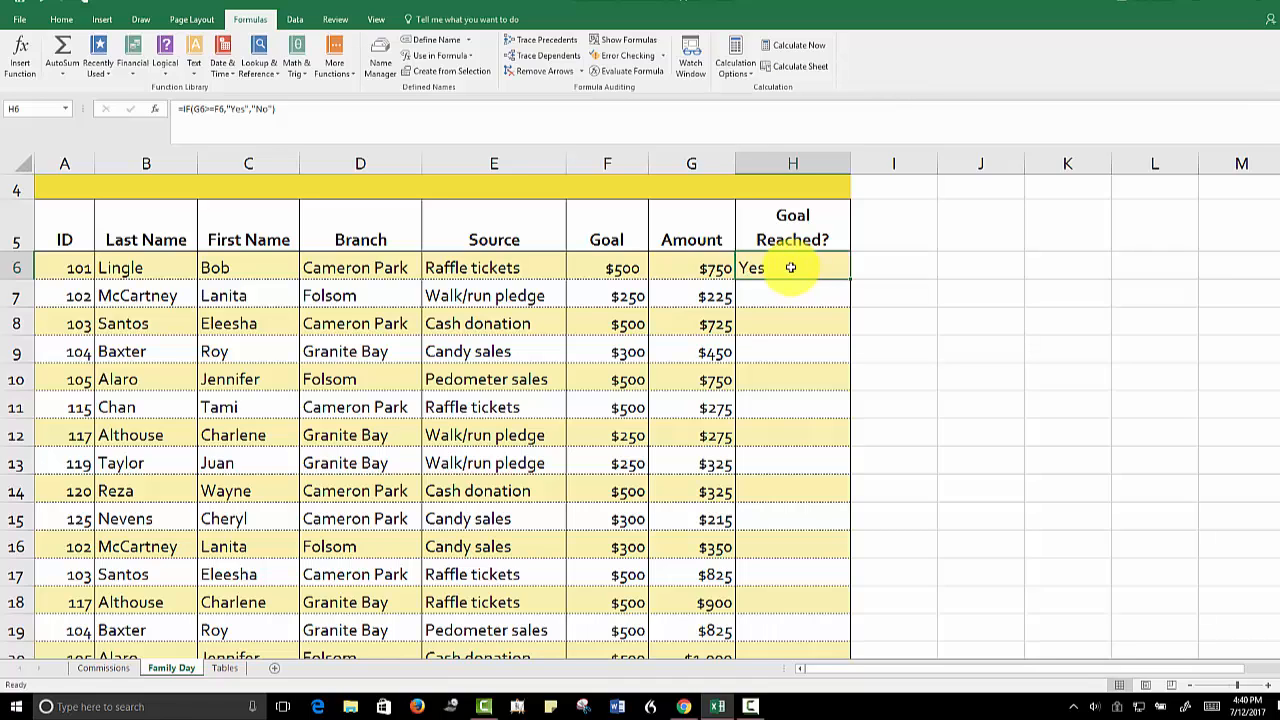
Copy the IF formula from H6 to H7:H20, pasting formulas only
{"action": "right_click", "coordinate": [790, 267]}
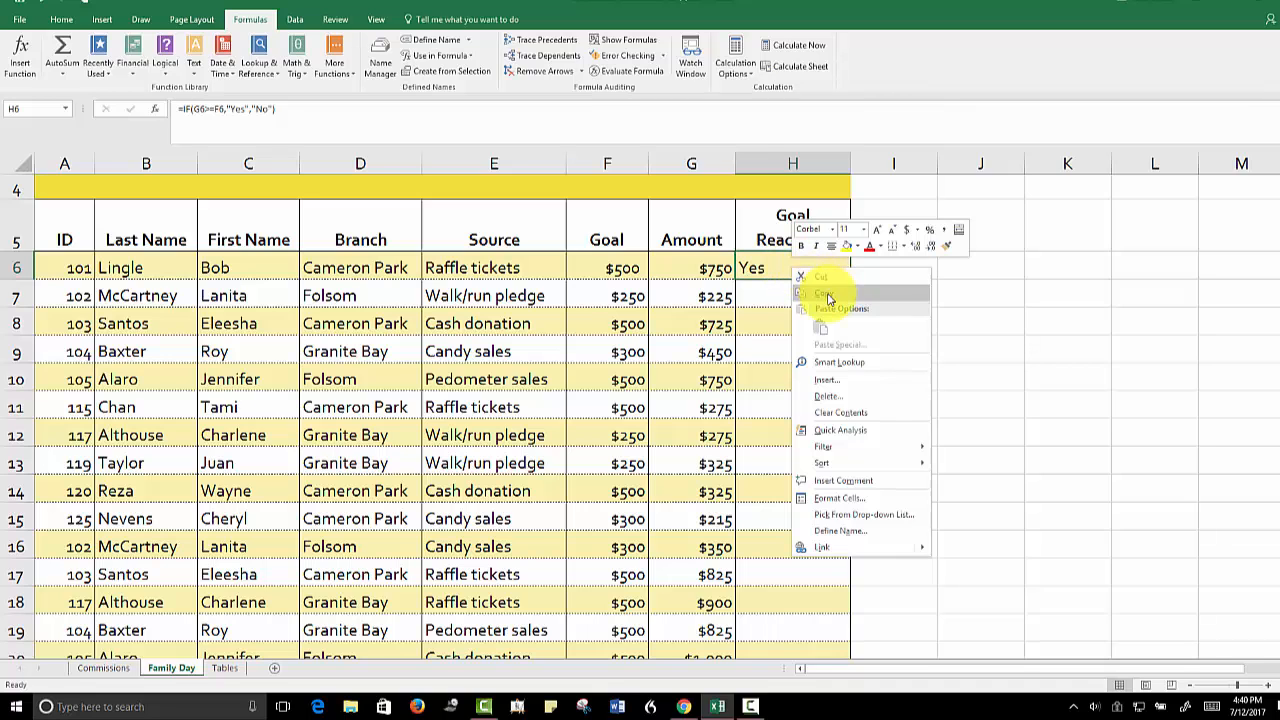
{"action": "left_click", "coordinate": [826, 294]}
{"action": "left_click", "coordinate": [798, 296]}
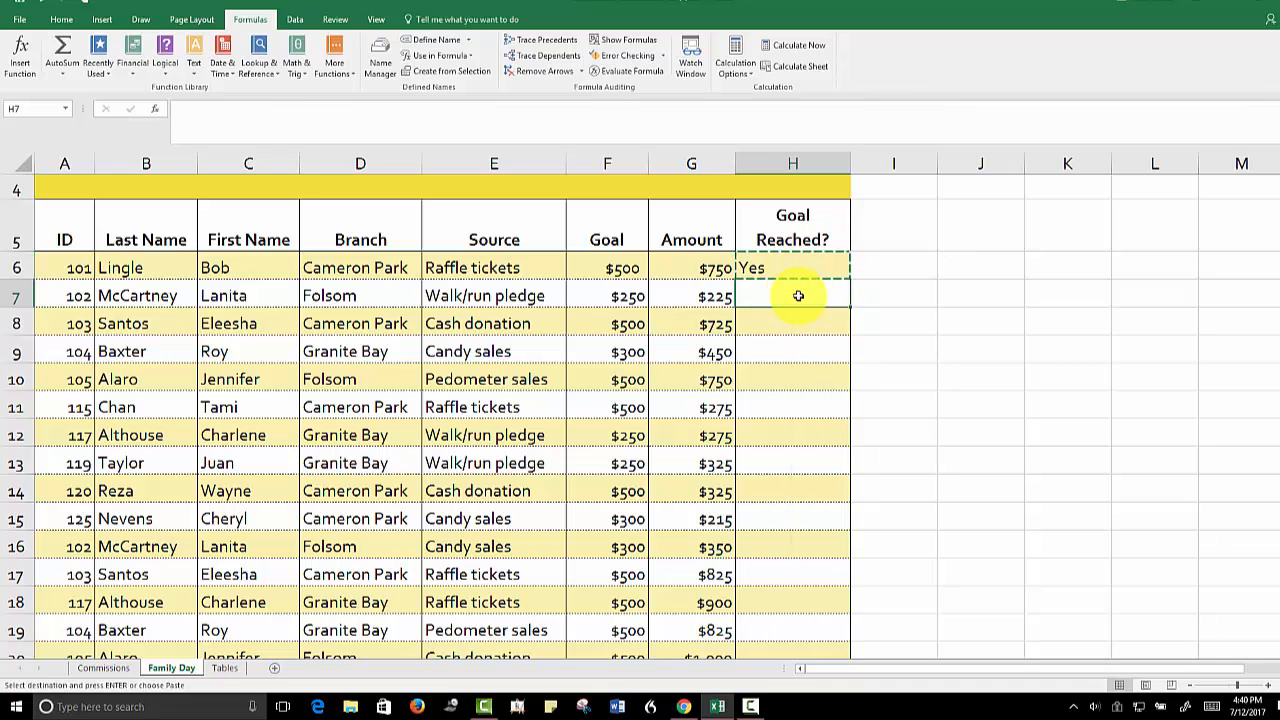
{"action": "scroll", "coordinate": [802, 236], "scroll_direction": "down", "scroll_amount": 1}
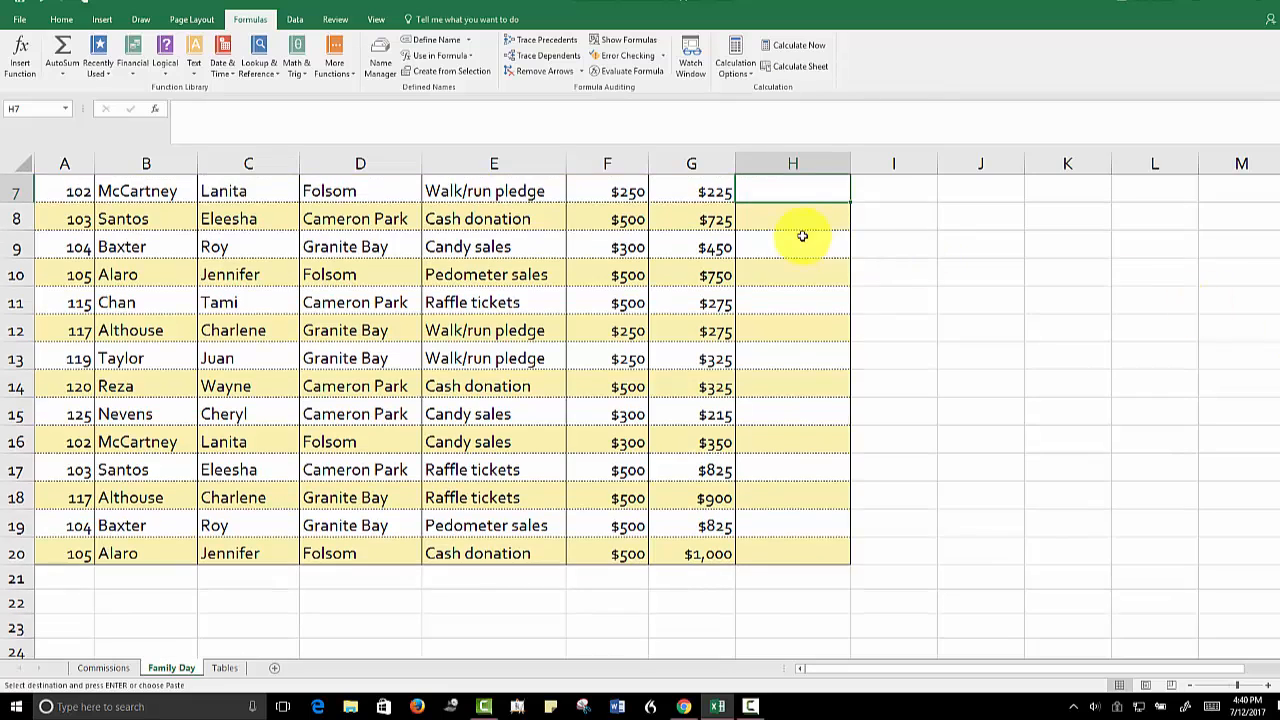
{"action": "scroll", "coordinate": [1262, 300], "scroll_direction": "up", "scroll_amount": 1}
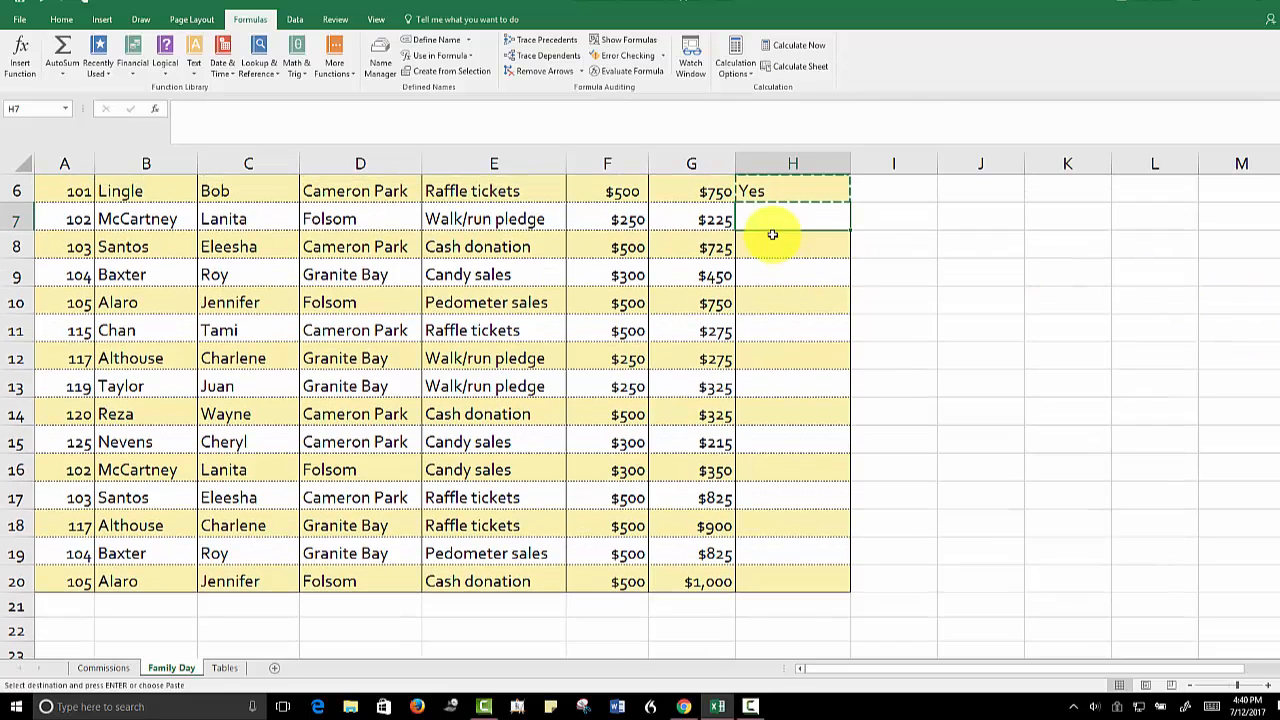
{"action": "left_click_drag", "start_coordinate": [780, 215], "coordinate": [780, 572]}
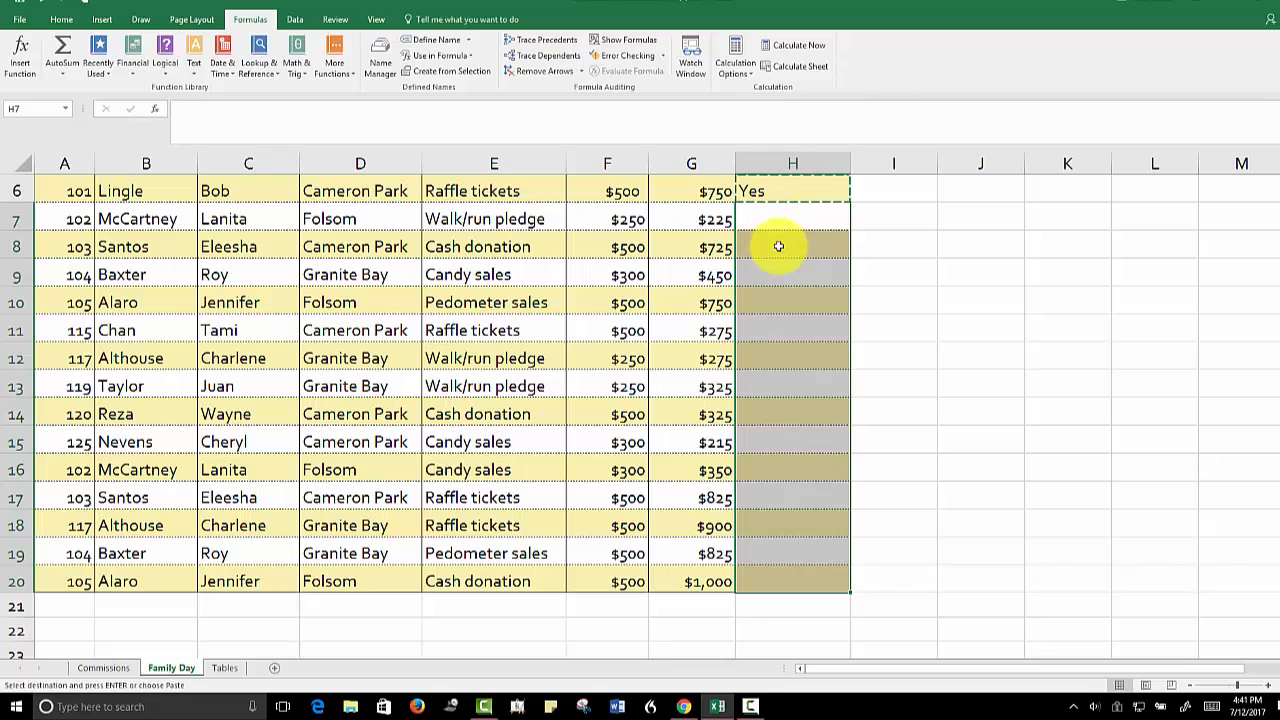
{"action": "right_click", "coordinate": [789, 276]}
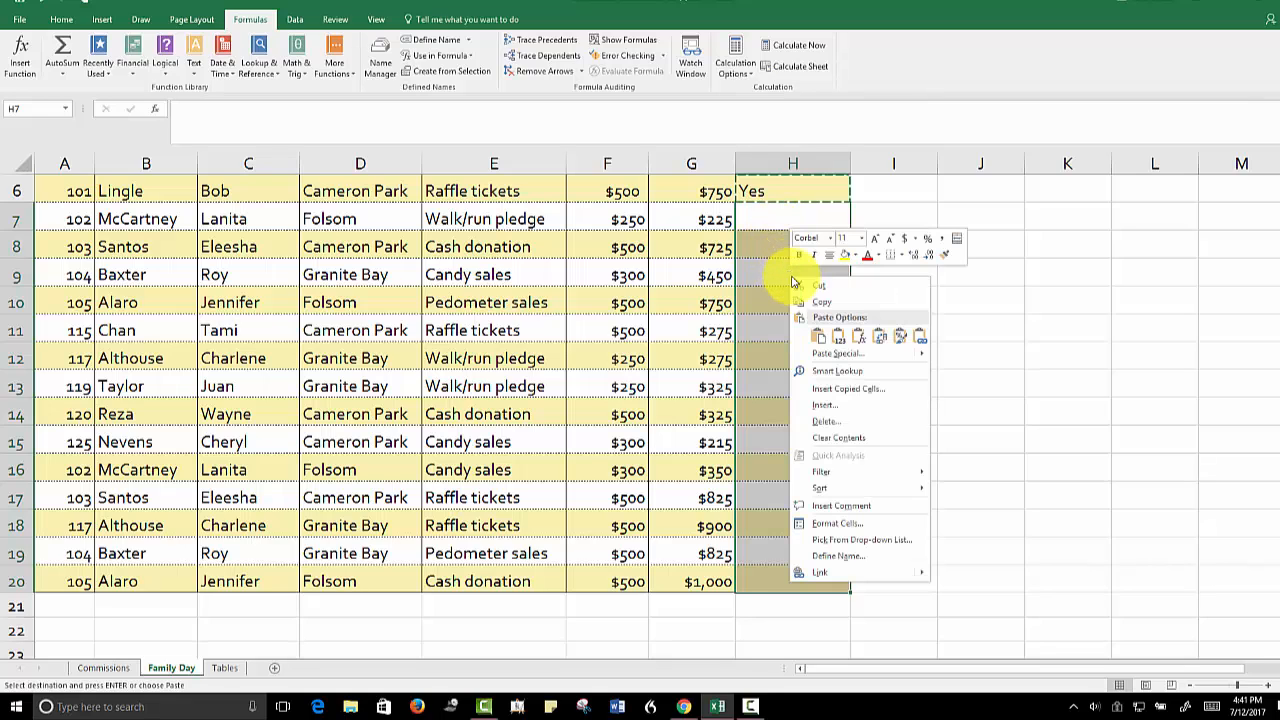
{"action": "left_click", "coordinate": [857, 339]}
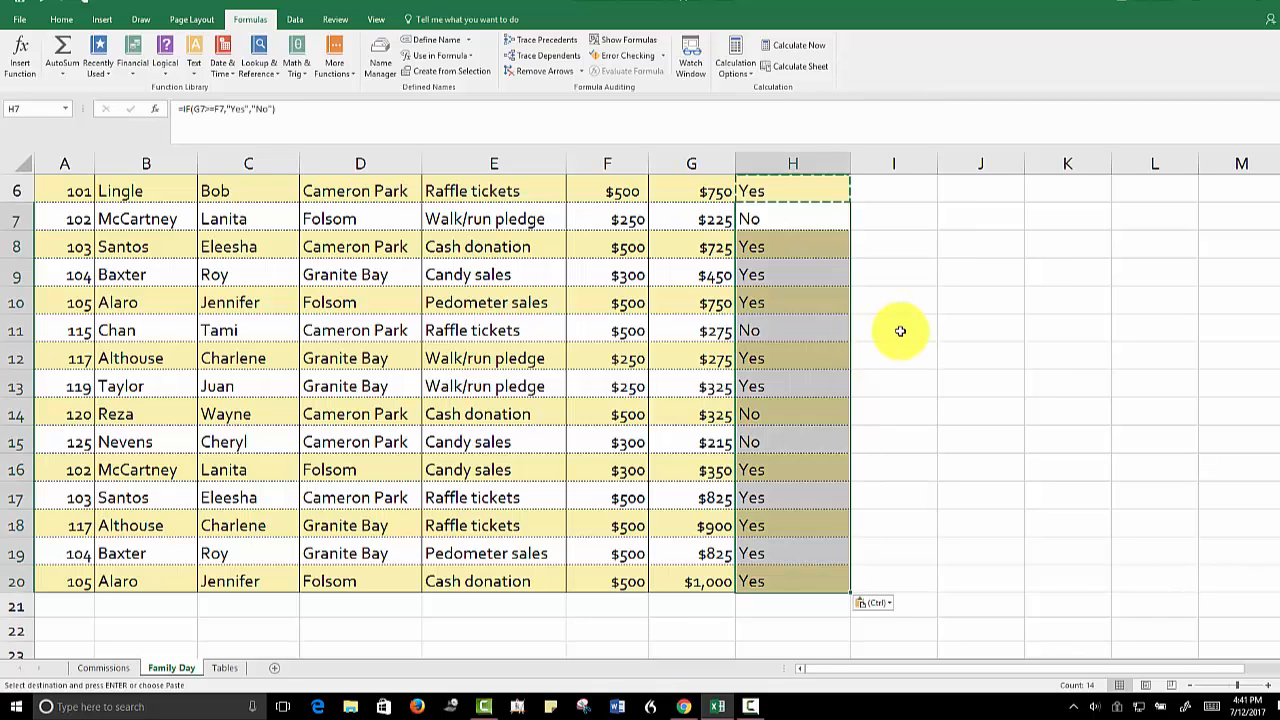
{"action": "double_click", "coordinate": [900, 331]}
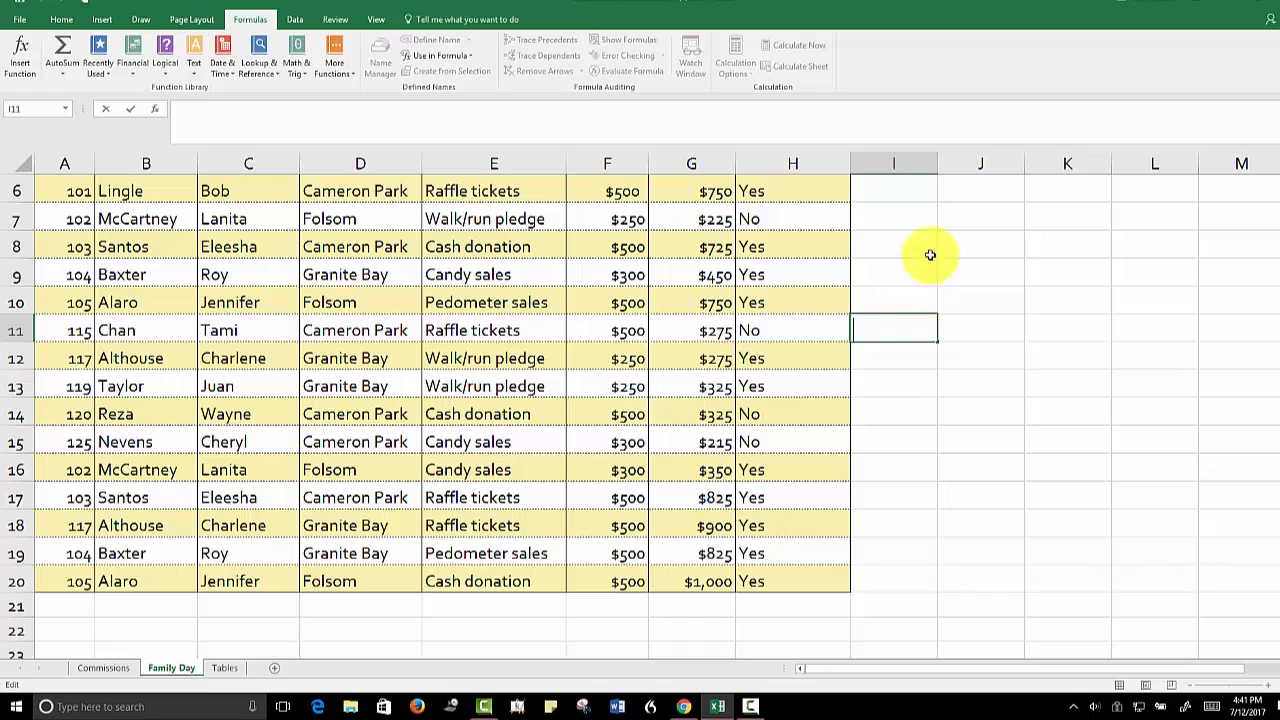
Center the Goal Reached? entries in H6:H20 horizontally and return to cell A1
{"action": "left_click_drag", "start_coordinate": [1276, 400], "coordinate": [1270, 350]}
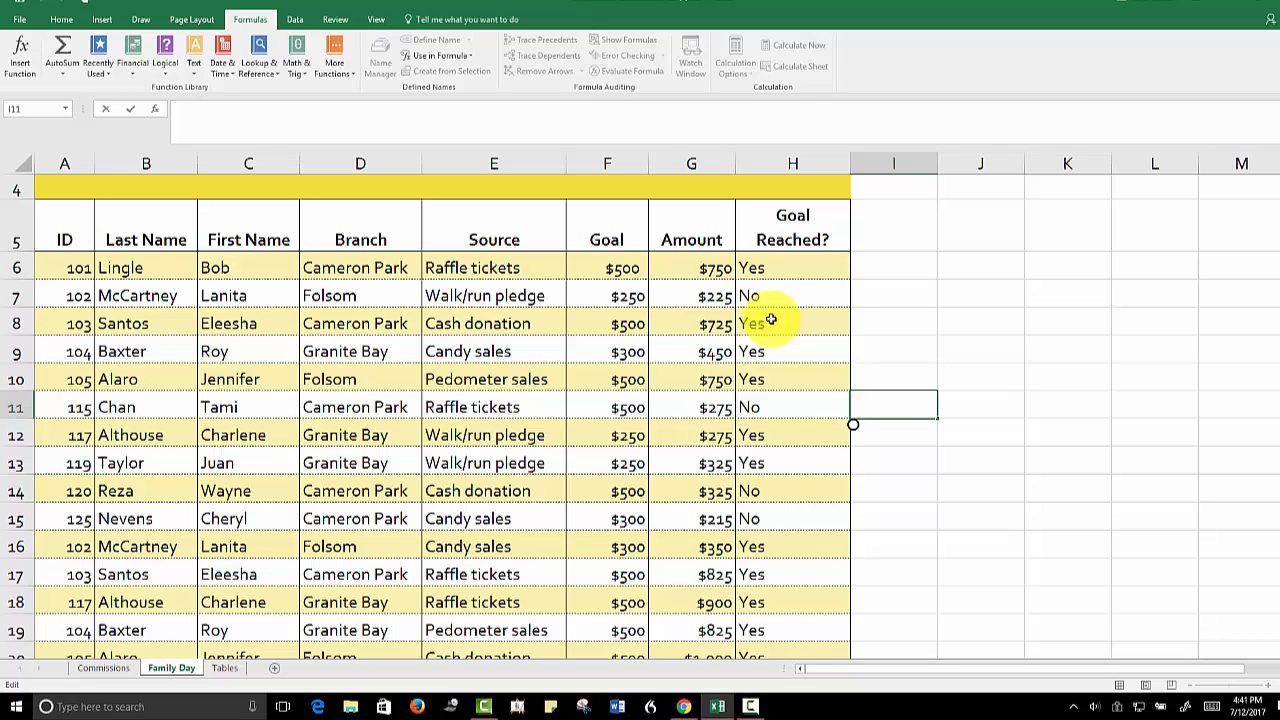
{"action": "left_click_drag", "start_coordinate": [769, 266], "coordinate": [773, 650]}
{"action": "scroll", "coordinate": [923, 543], "scroll_direction": "down", "scroll_amount": 5}
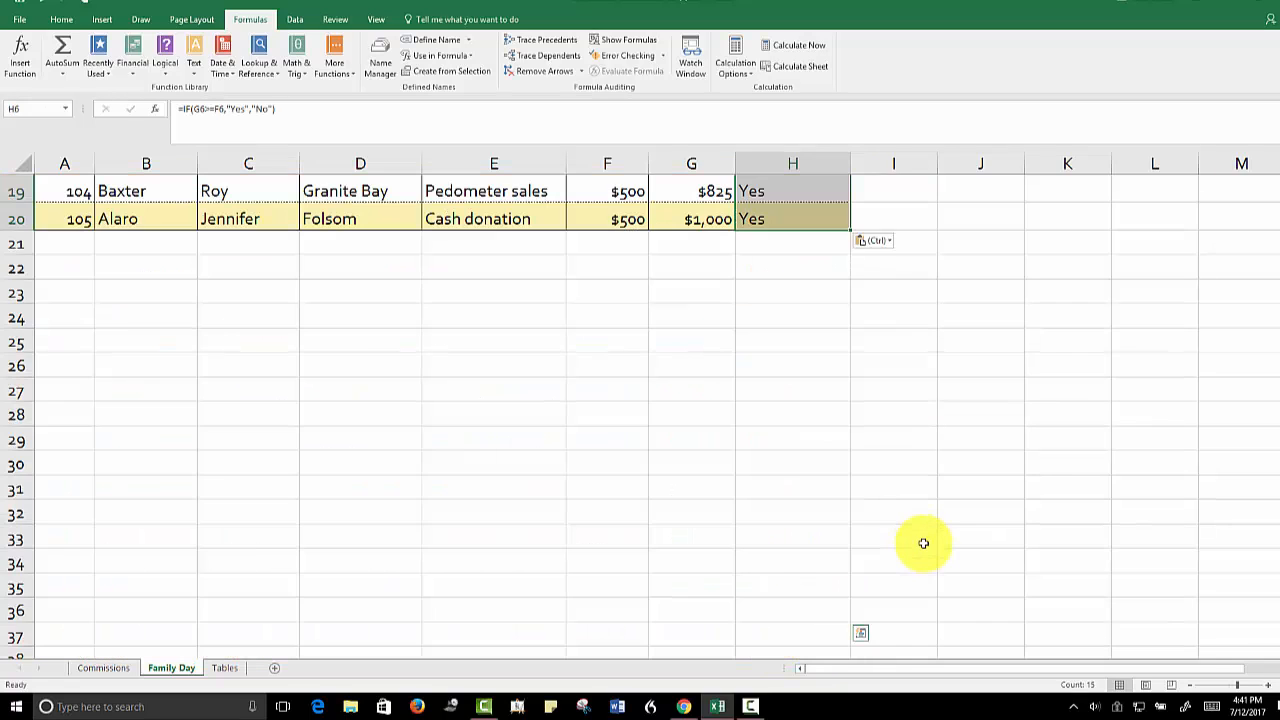
{"action": "scroll", "coordinate": [945, 533], "scroll_direction": "up", "scroll_amount": 5}
{"action": "left_click_drag", "start_coordinate": [1279, 480], "coordinate": [1278, 489]}
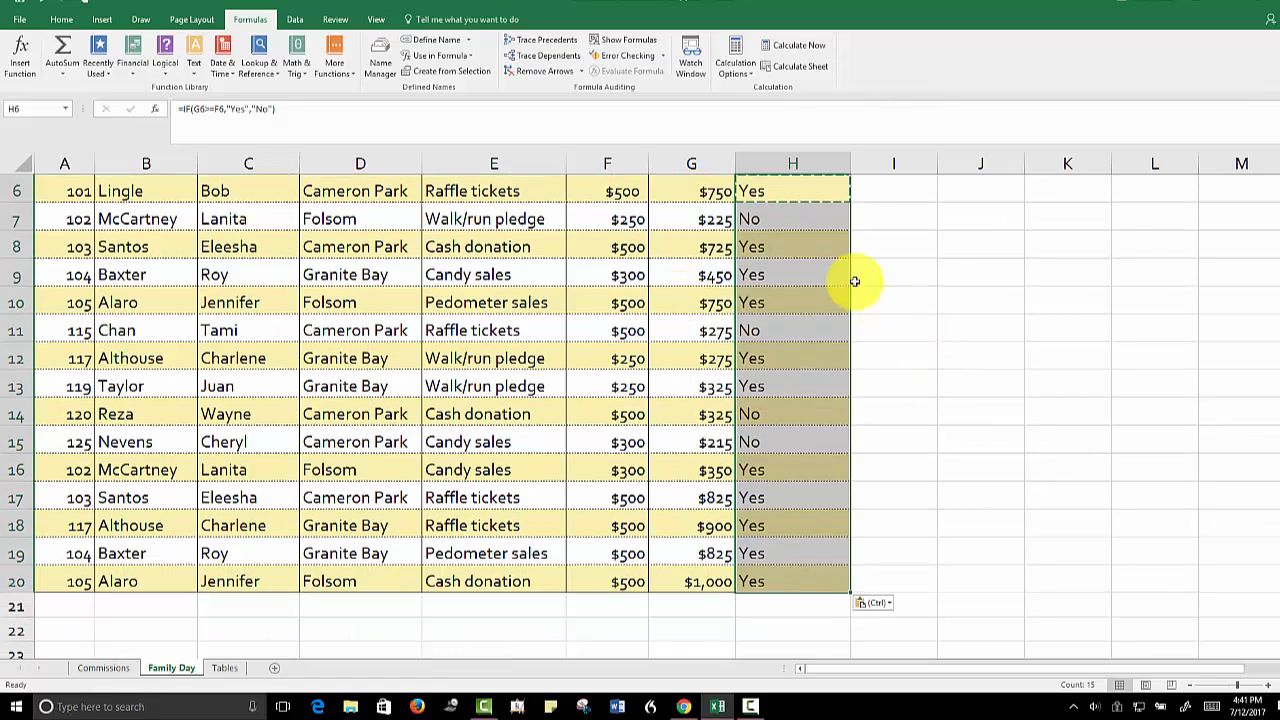
{"action": "left_click", "coordinate": [61, 19]}
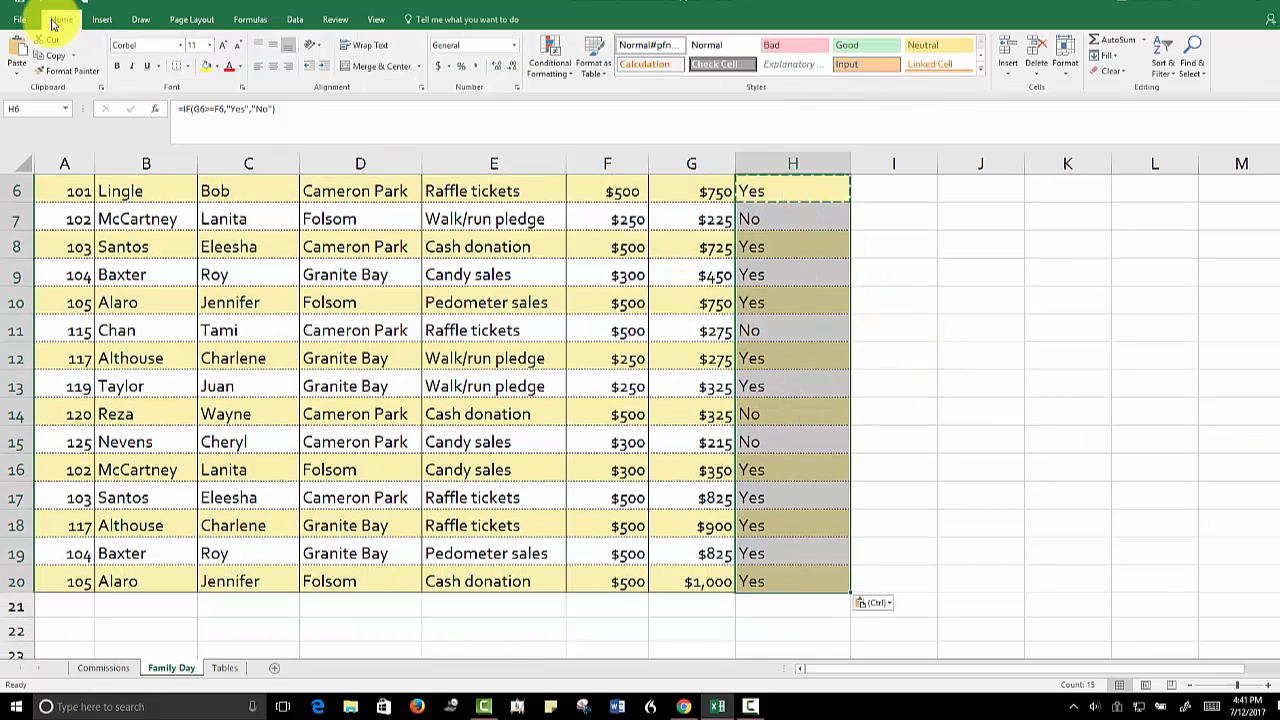
{"action": "left_click", "coordinate": [272, 67]}
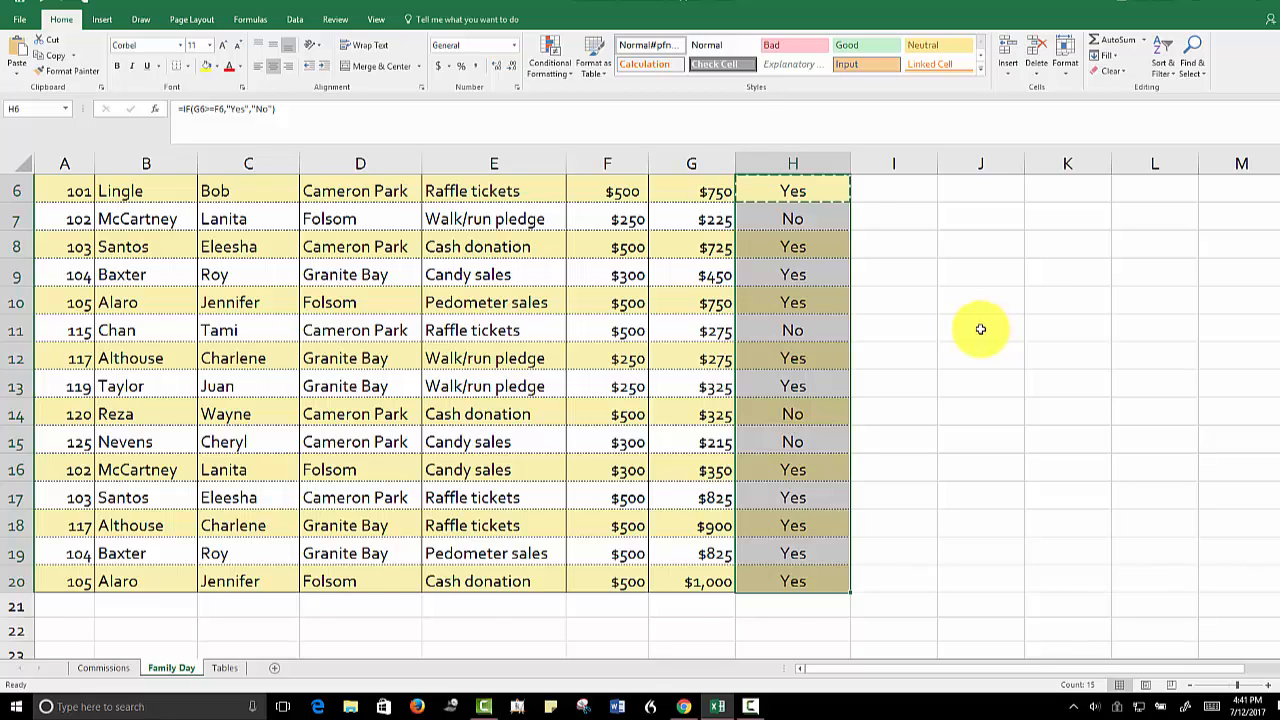
{"action": "key", "text": "ctrl+Home"}
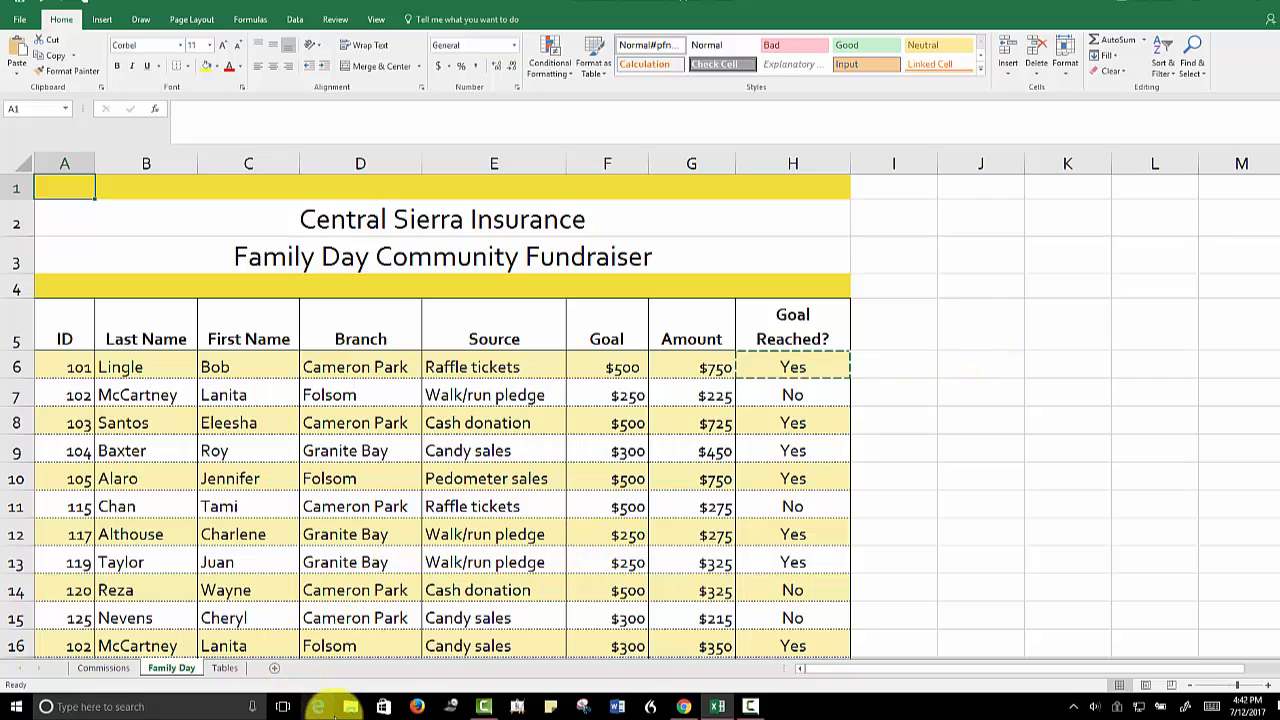
Add a new worksheet after the Tables sheet and name it Range Names
{"action": "left_click", "coordinate": [274, 672]}
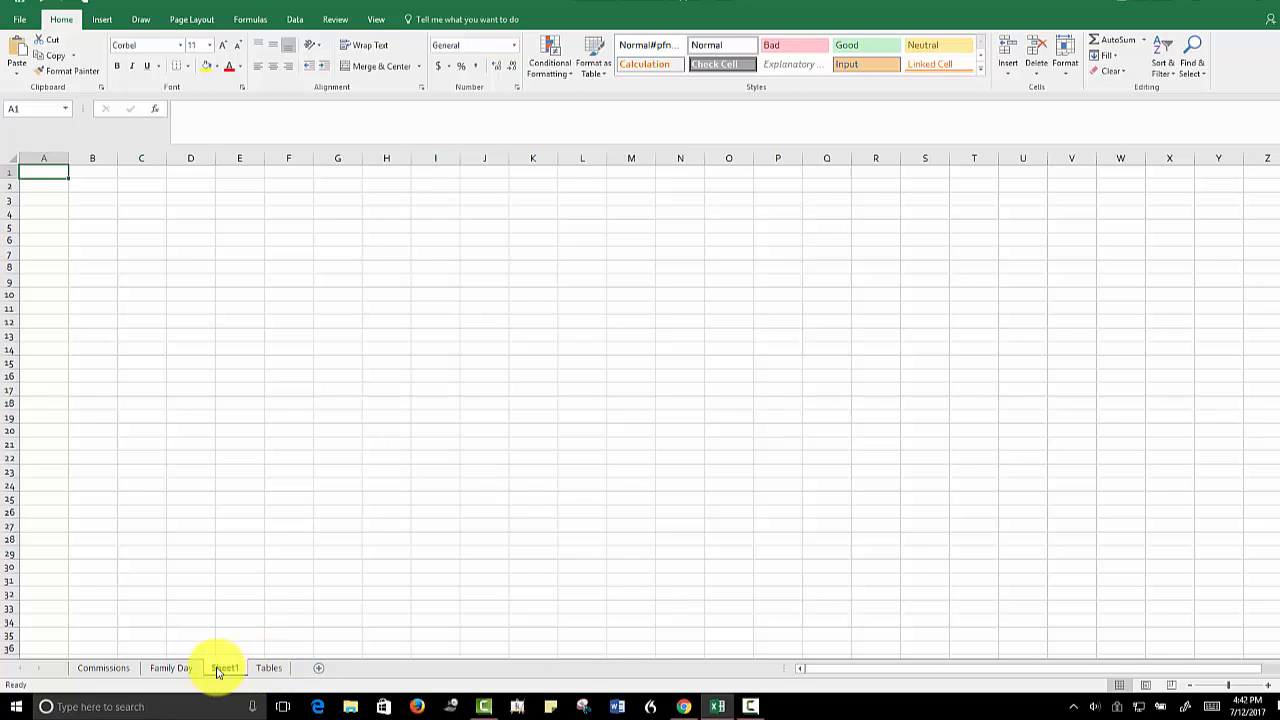
{"action": "mouse_move", "coordinate": [218, 672]}
{"action": "left_mouse_down"}
{"action": "mouse_move", "coordinate": [297, 670]}
{"action": "mouse_move", "coordinate": [157, 672]}
{"action": "mouse_move", "coordinate": [272, 672]}
{"action": "left_mouse_up"}
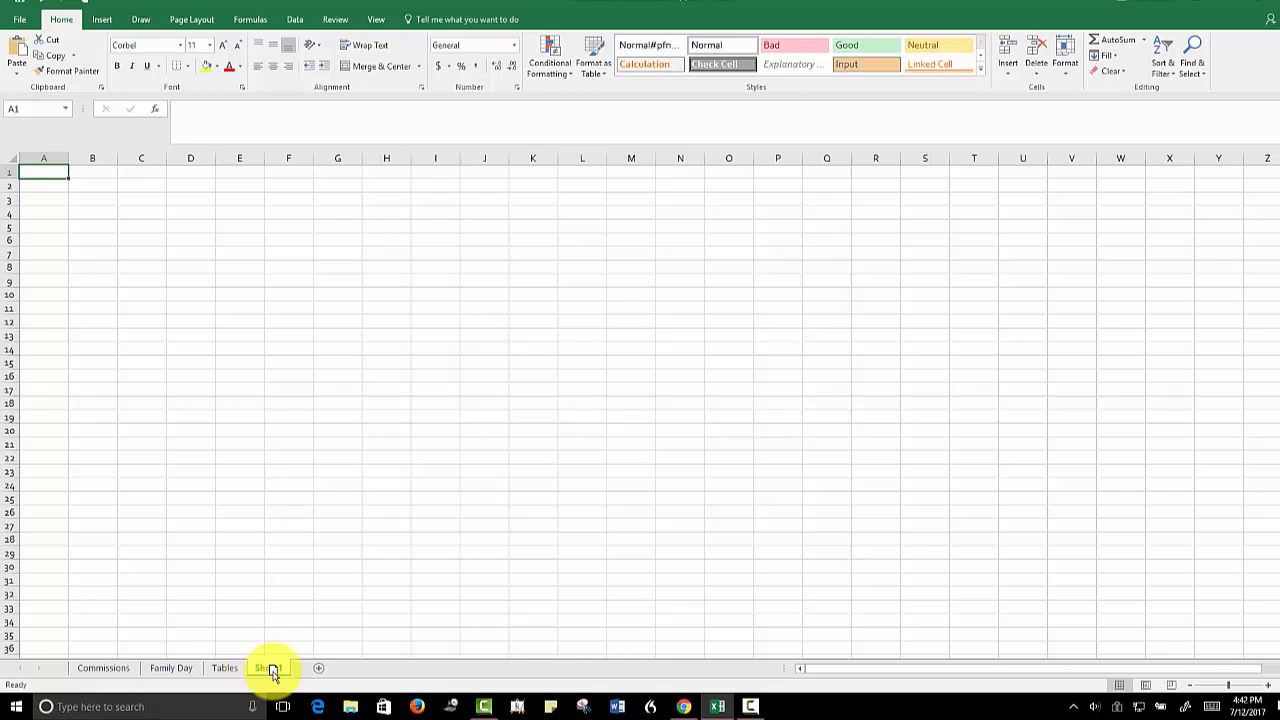
{"action": "right_click", "coordinate": [273, 670]}
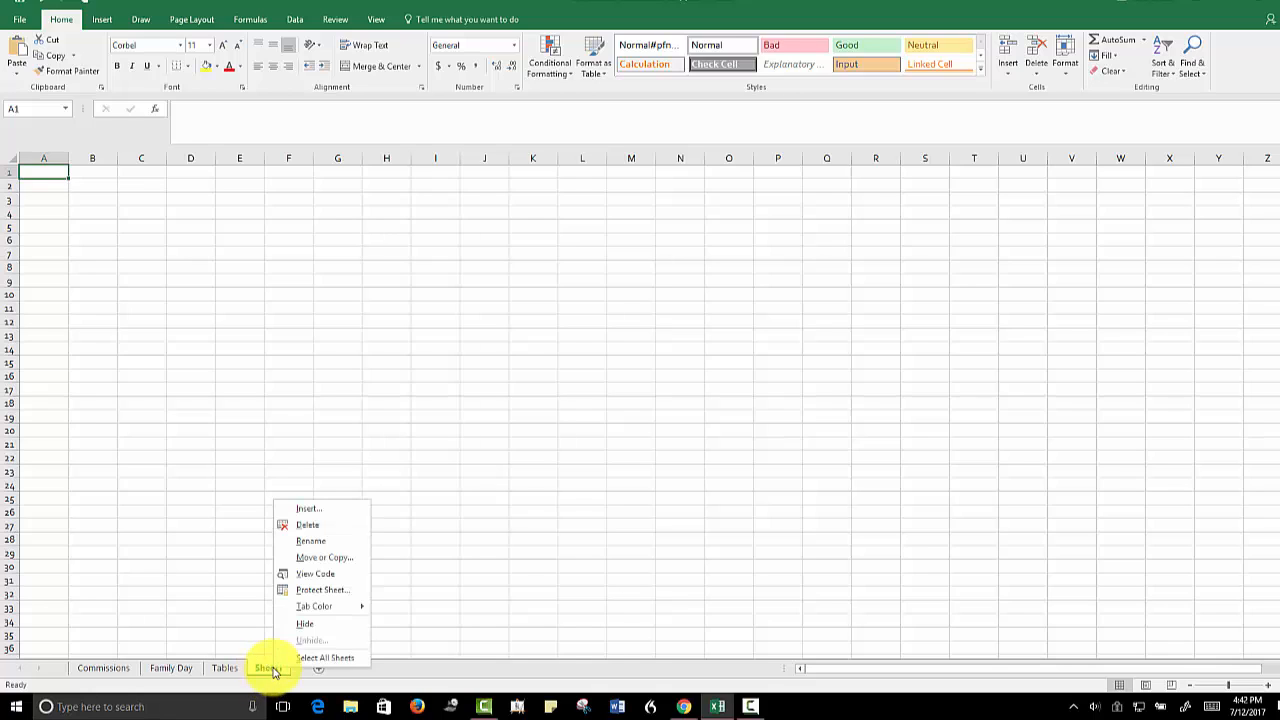
{"action": "left_click", "coordinate": [312, 540]}
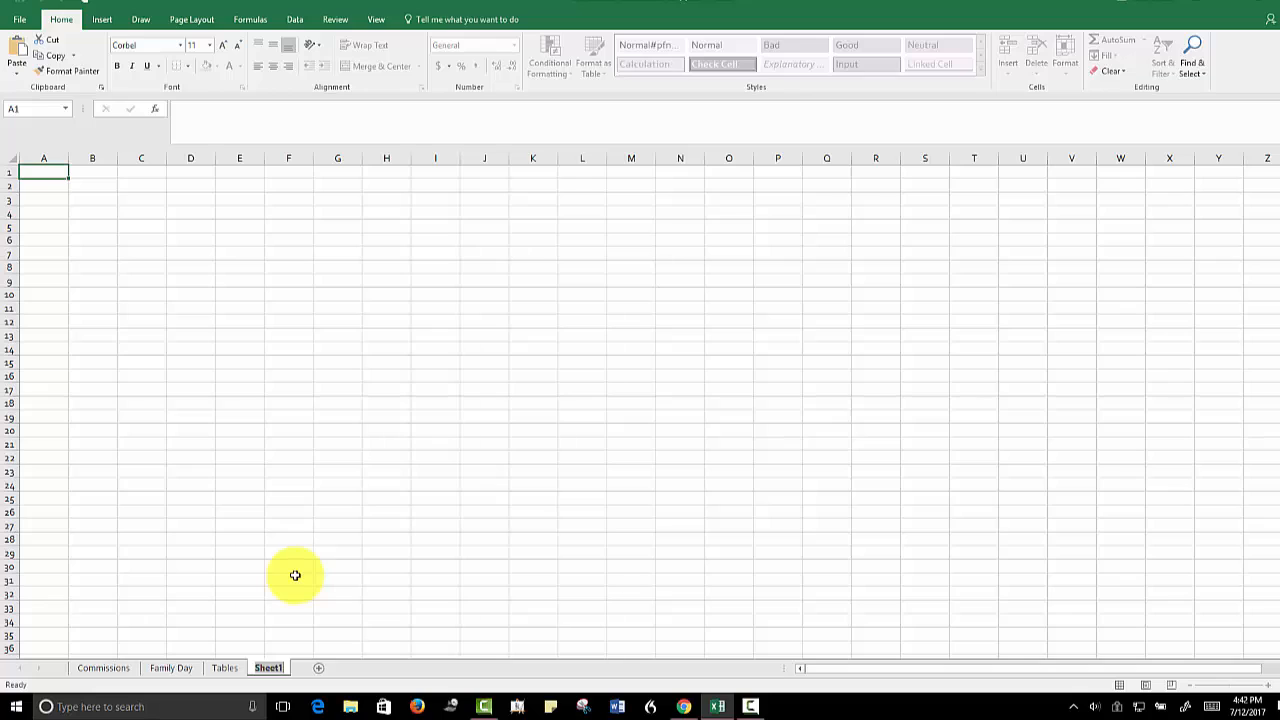
{"action": "type", "text": "Range Names"}
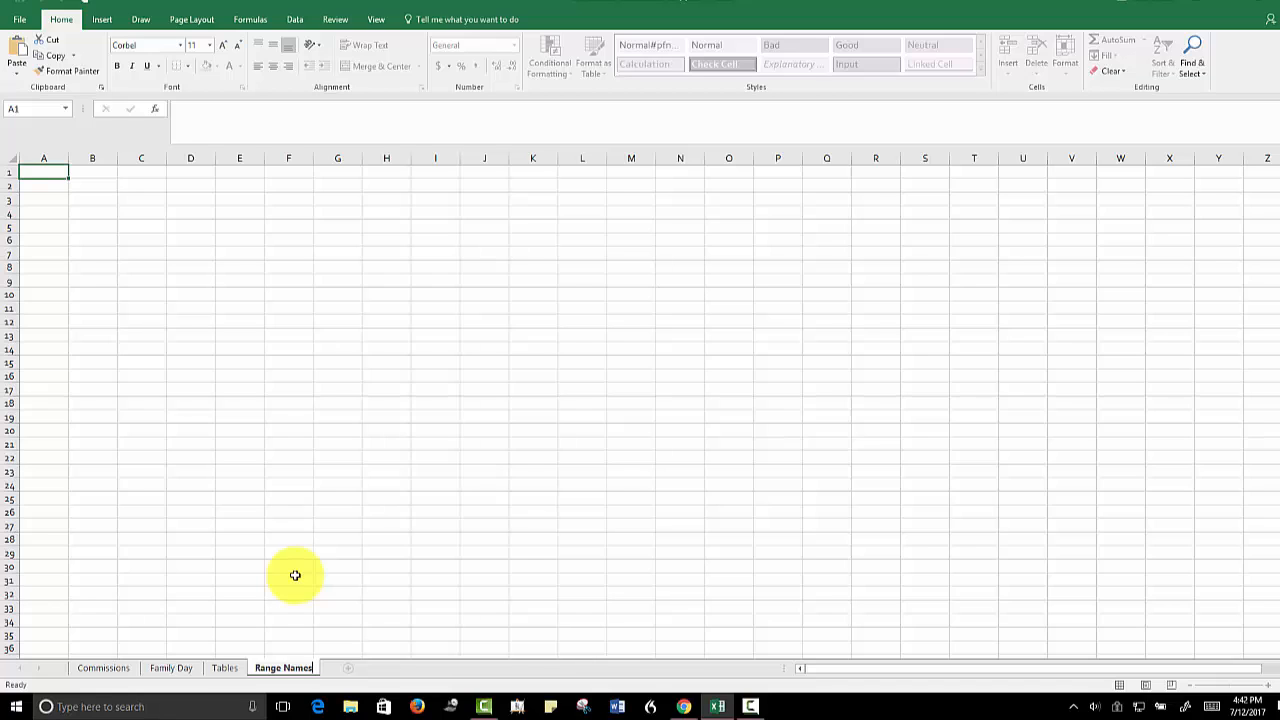
{"action": "left_click", "coordinate": [295, 575]}
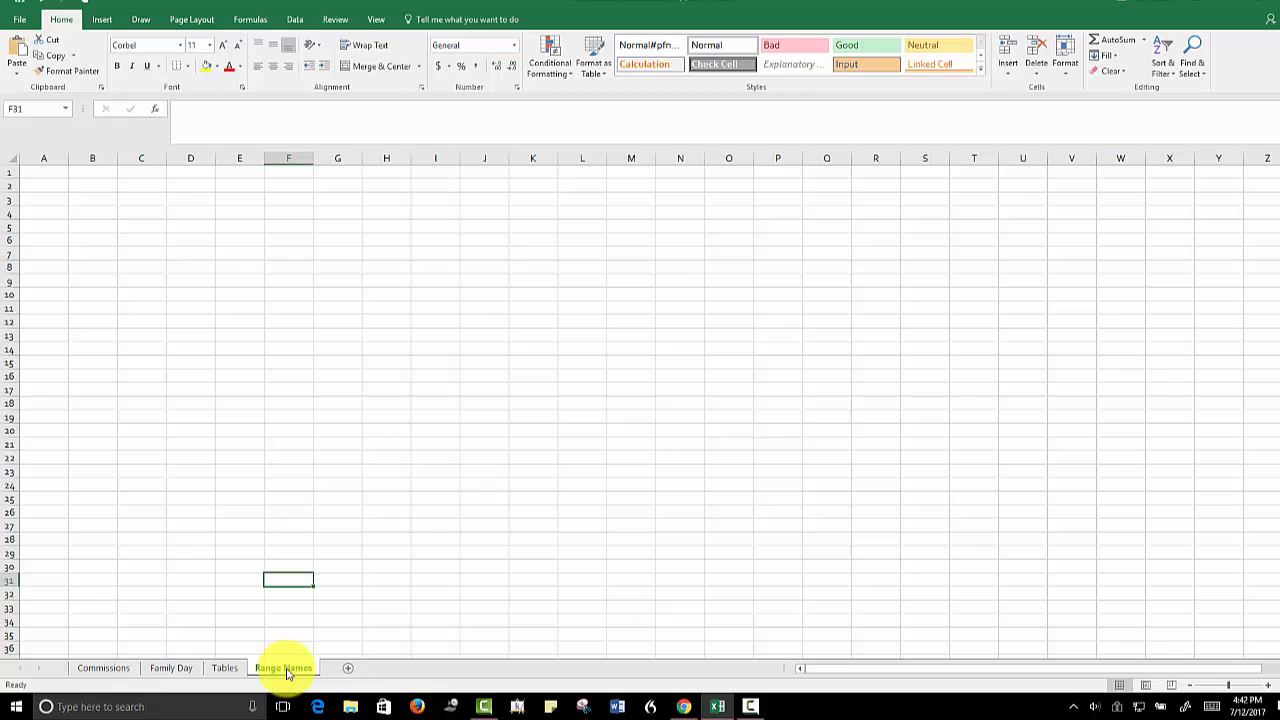
Paste the full list of the workbook's defined names and their cell references, starting in cell A1 of the Range Names sheet
{"action": "left_click", "coordinate": [45, 171]}
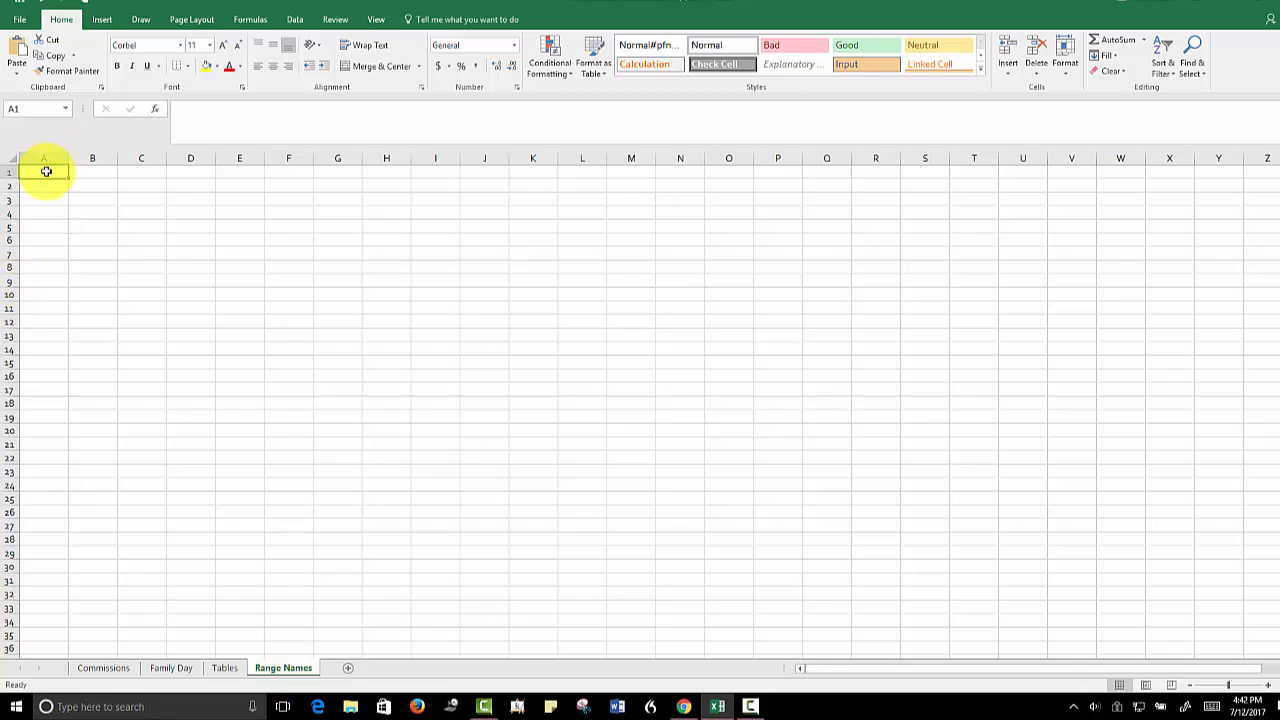
{"action": "left_click", "coordinate": [1240, 686]}
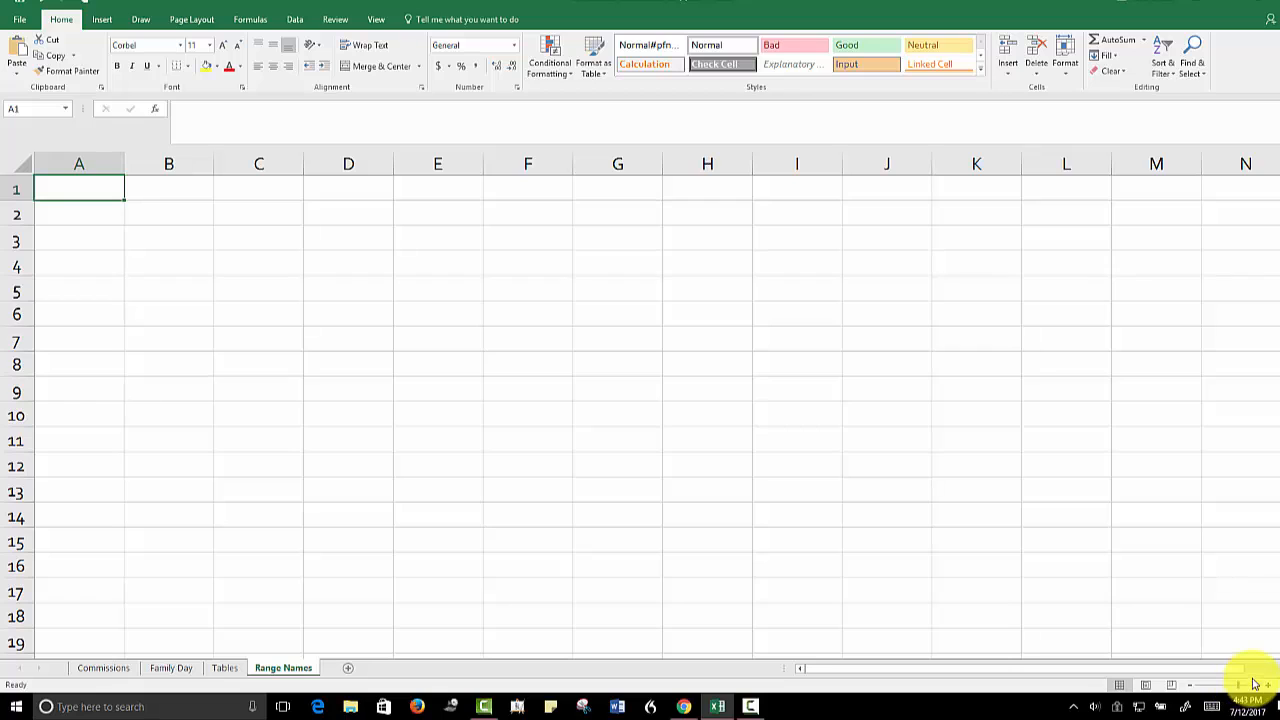
{"action": "left_click", "coordinate": [252, 20]}
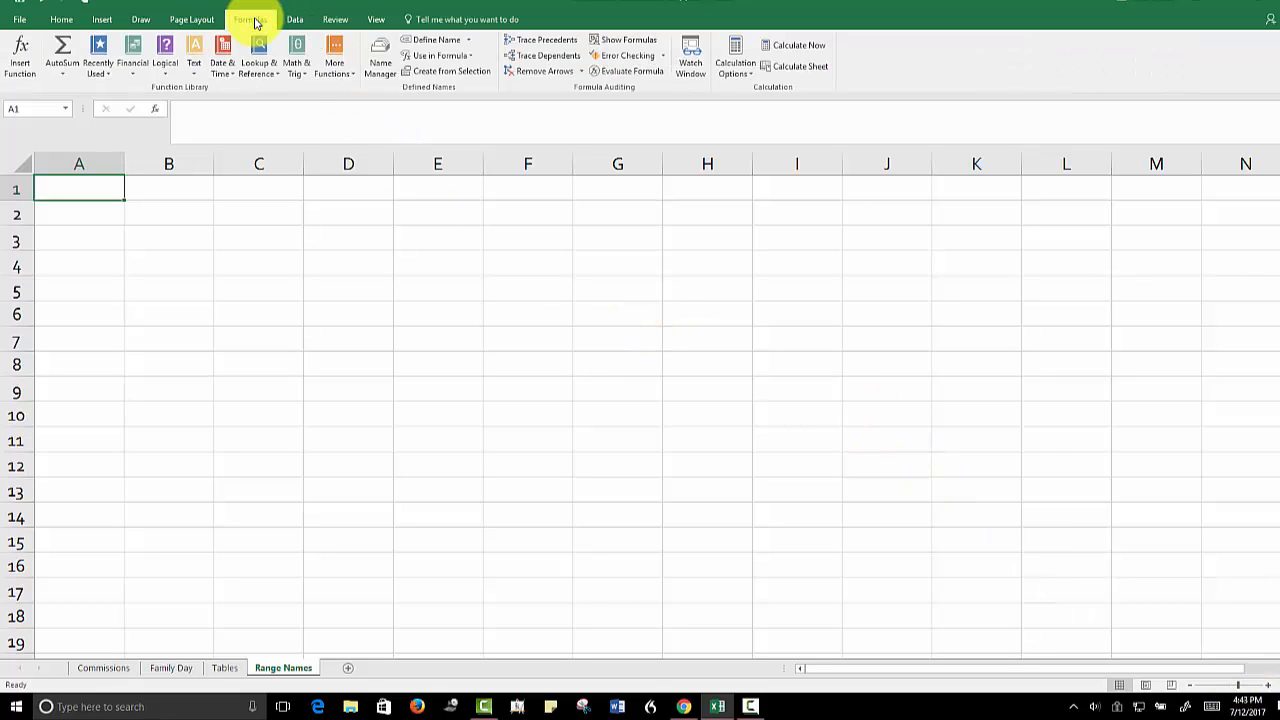
{"action": "left_click", "coordinate": [449, 61]}
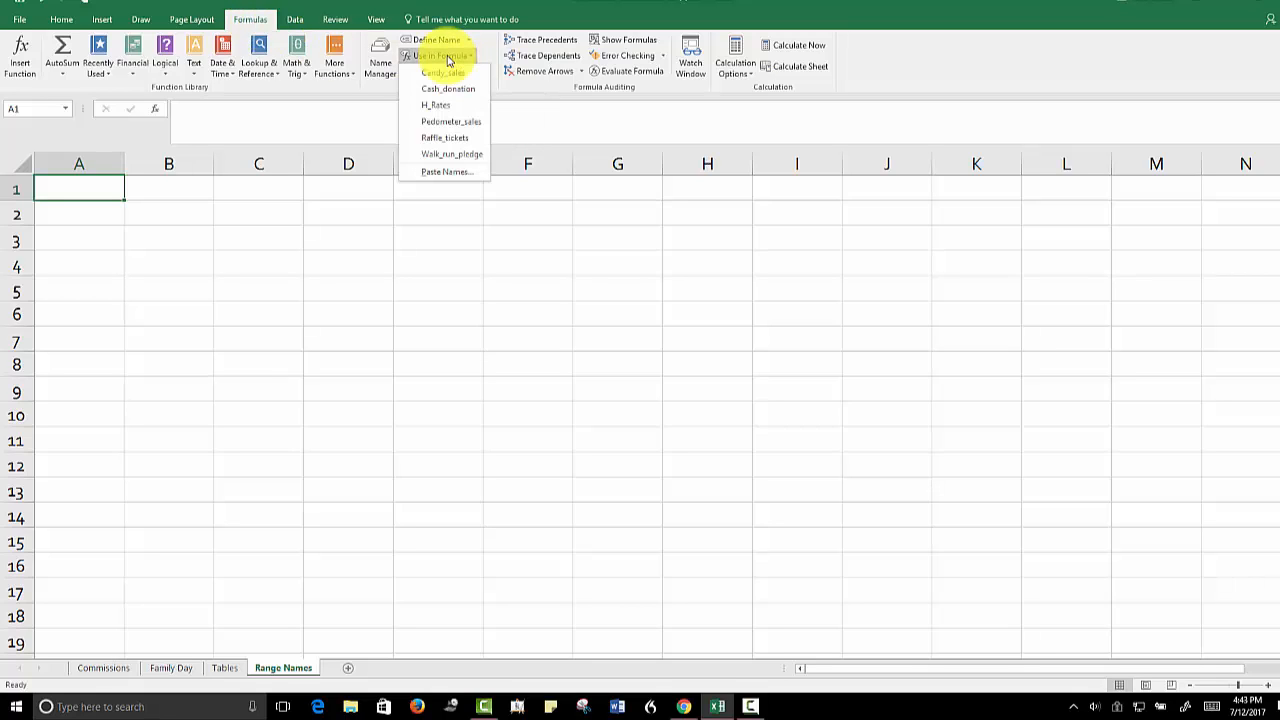
{"action": "left_click", "coordinate": [443, 174]}
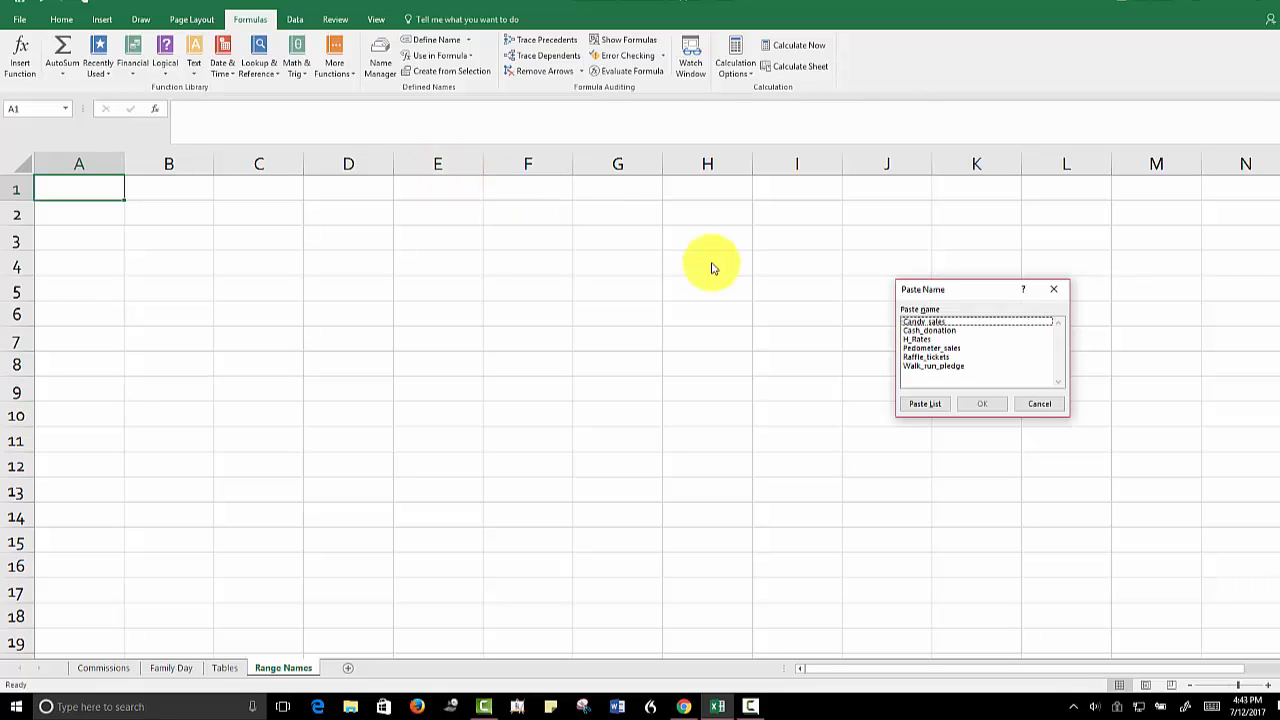
{"action": "left_click", "coordinate": [922, 404]}
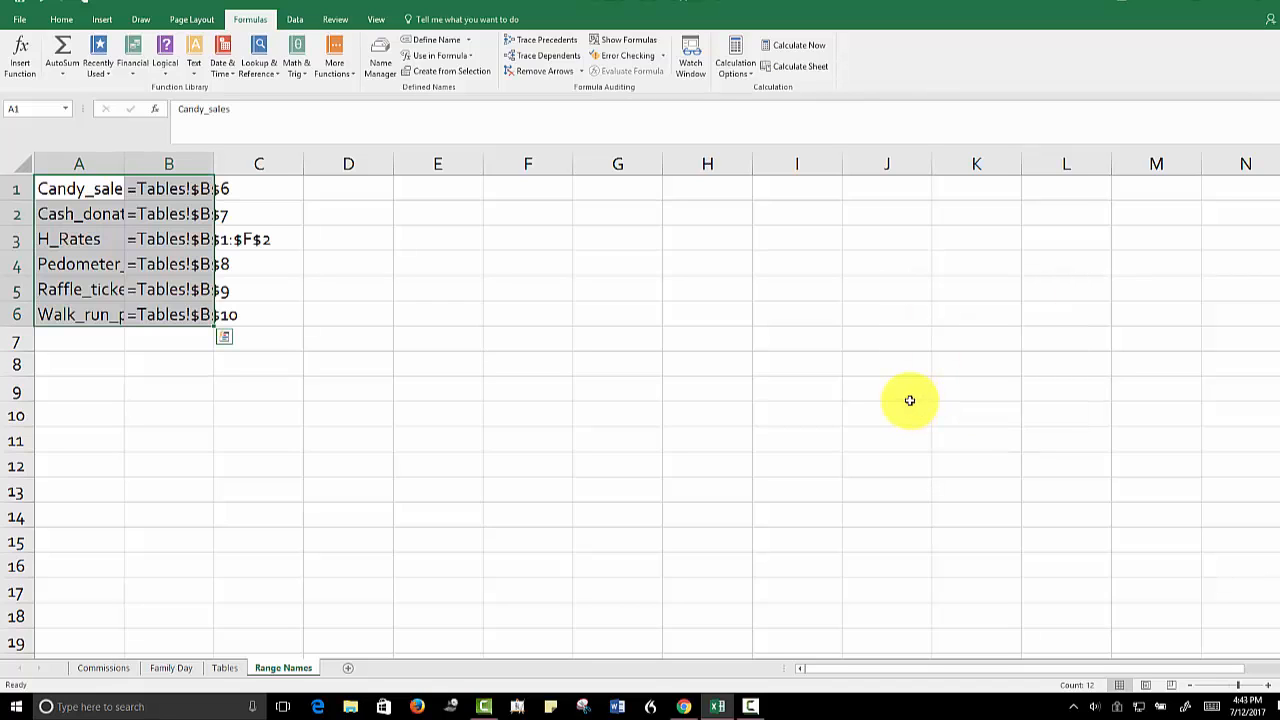
{"action": "left_click", "coordinate": [186, 360]}
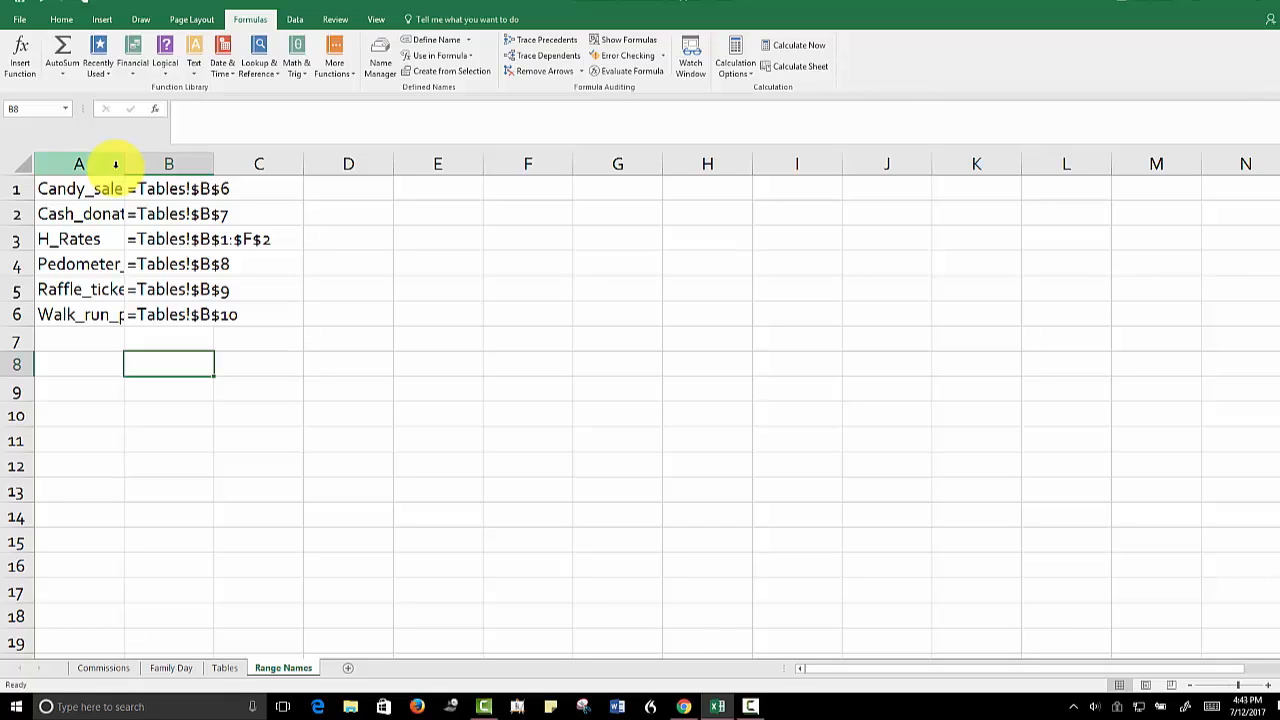
Resize columns A and B manually, widening both beyond their contents and narrowing them back again
{"action": "left_click_drag", "start_coordinate": [124, 163], "coordinate": [214, 163]}
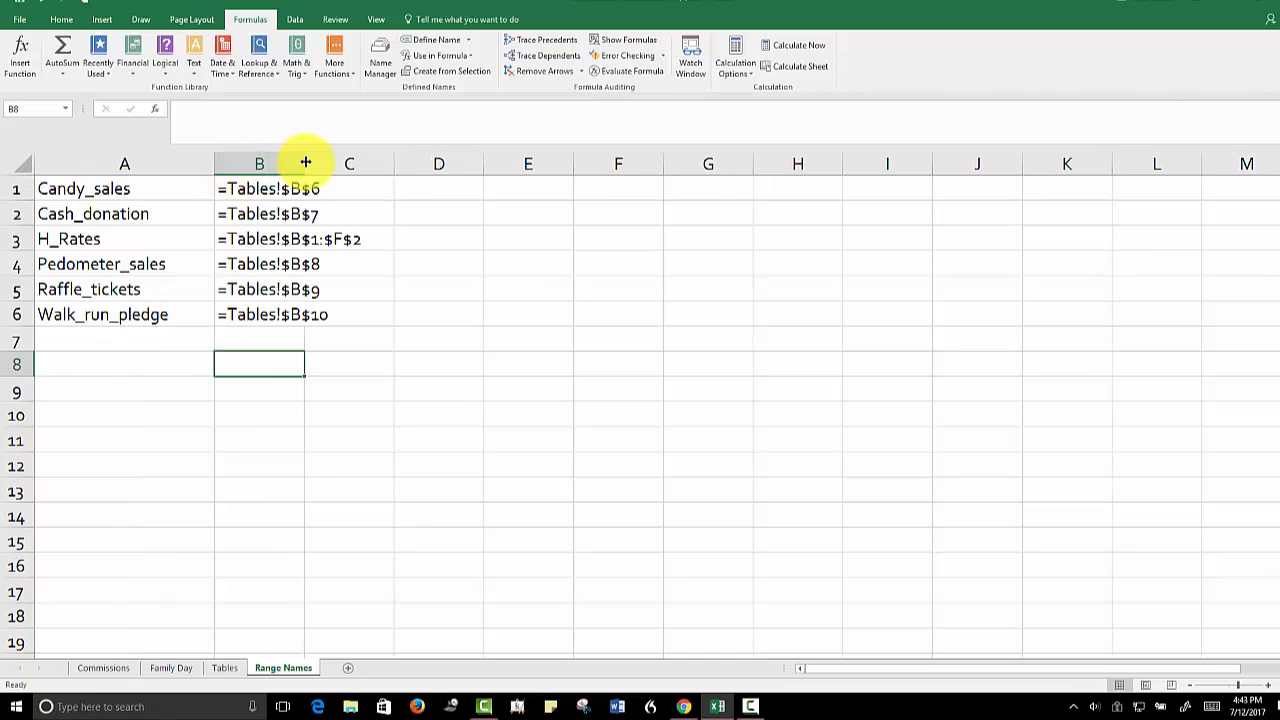
{"action": "left_click_drag", "start_coordinate": [305, 163], "coordinate": [424, 163]}
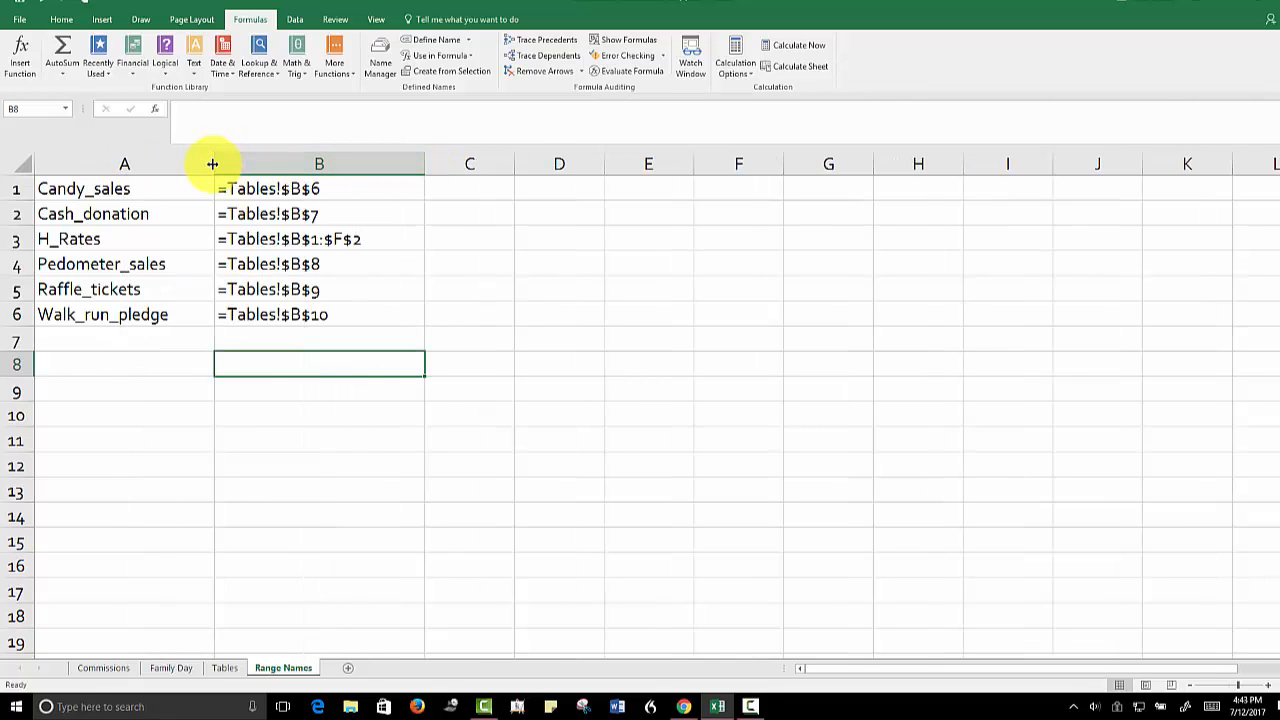
{"action": "left_click_drag", "start_coordinate": [212, 163], "coordinate": [134, 163]}
{"action": "left_click_drag", "start_coordinate": [342, 163], "coordinate": [216, 164]}
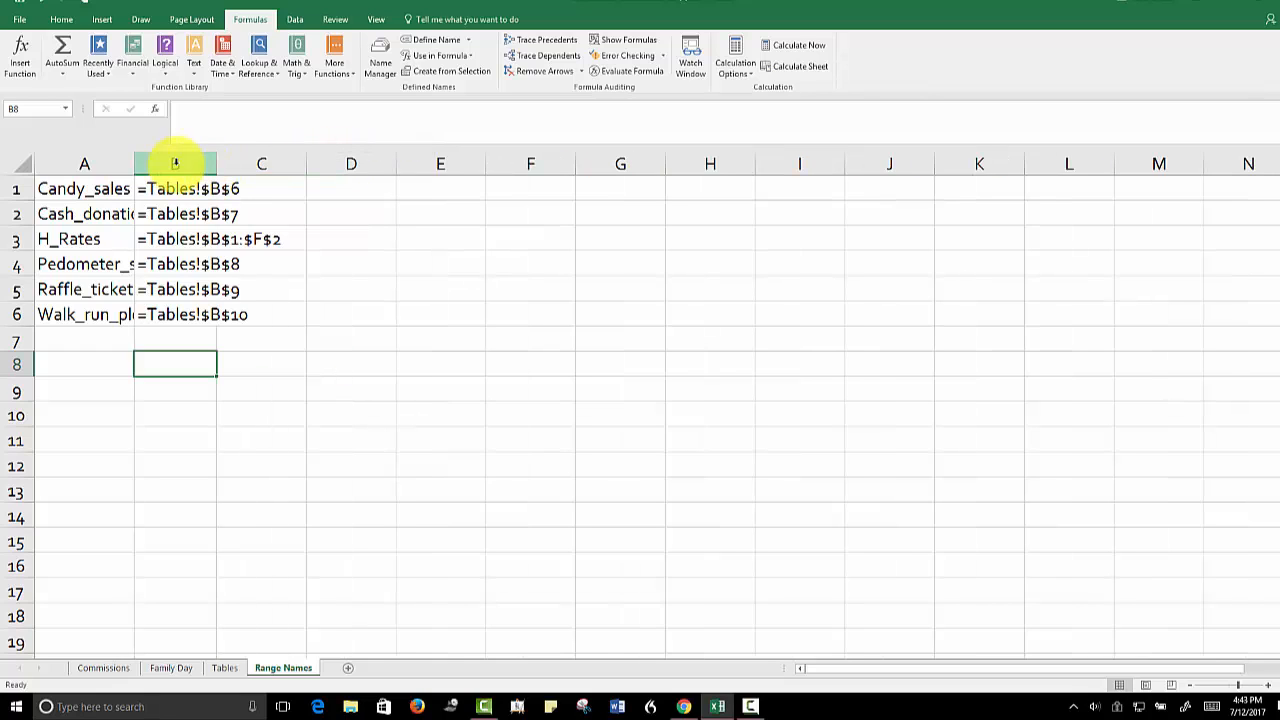
AutoFit columns A and B to their longest entries and deselect them by returning to cell B7
{"action": "left_click", "coordinate": [85, 163]}
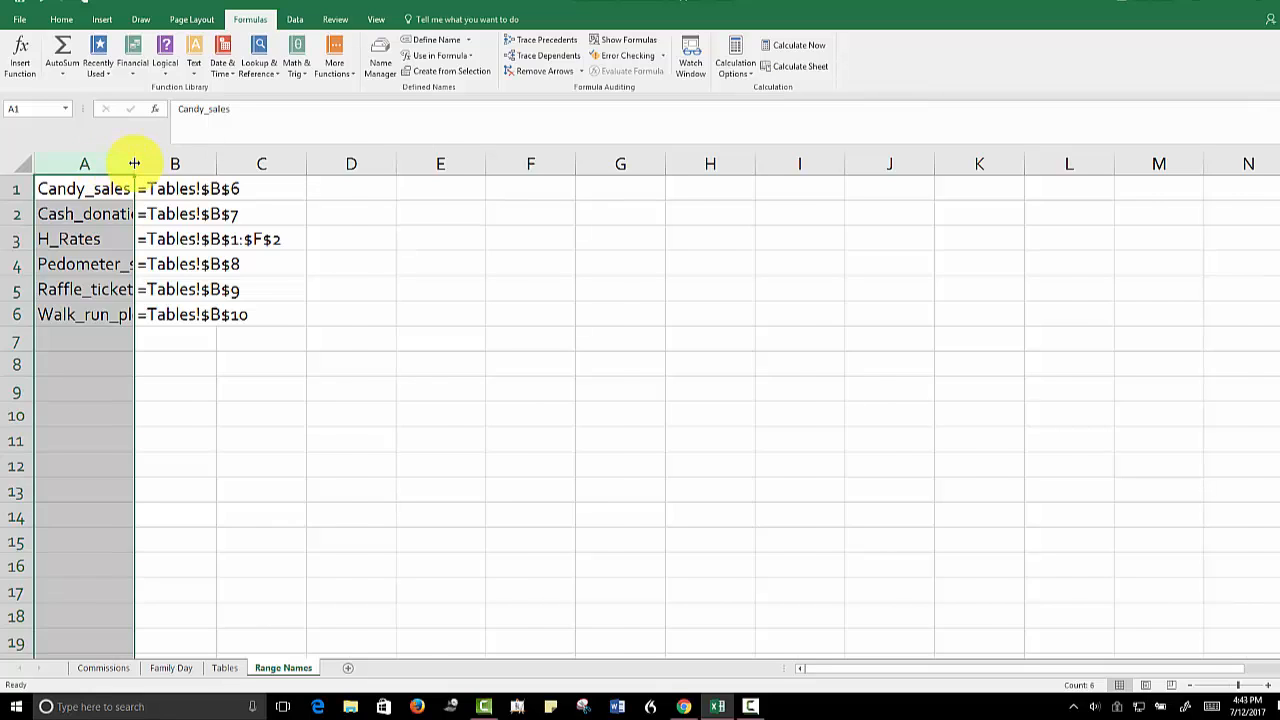
{"action": "double_click", "coordinate": [134, 163]}
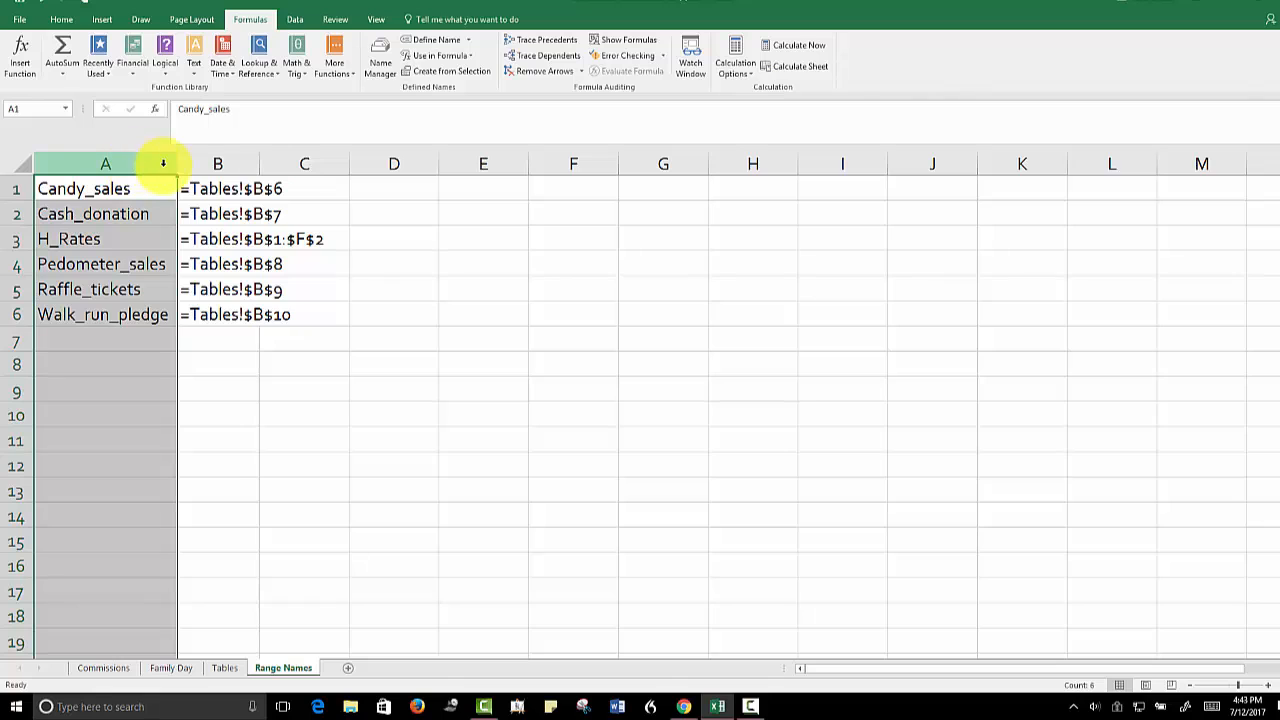
{"action": "mouse_move", "coordinate": [177, 164]}
{"action": "left_mouse_down"}
{"action": "mouse_move", "coordinate": [133, 172]}
{"action": "mouse_move", "coordinate": [170, 163]}
{"action": "left_mouse_up"}
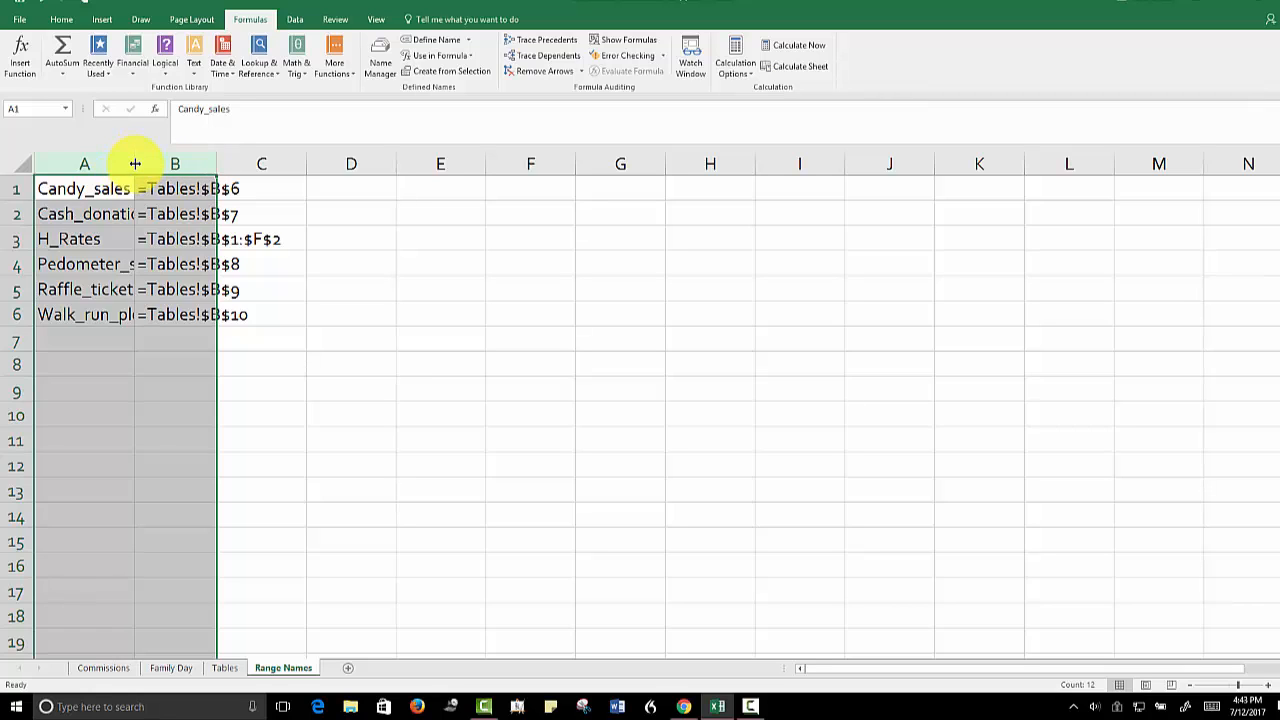
{"action": "double_click", "coordinate": [133, 163]}
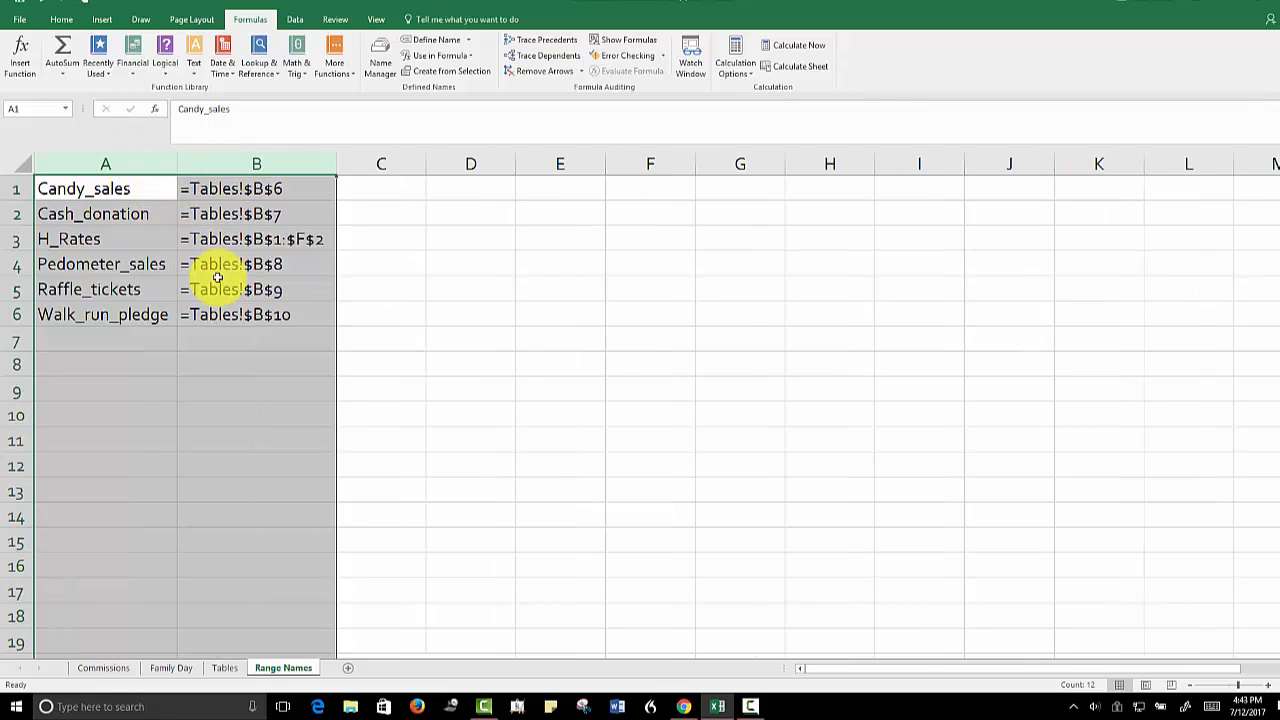
{"action": "left_click", "coordinate": [242, 337]}
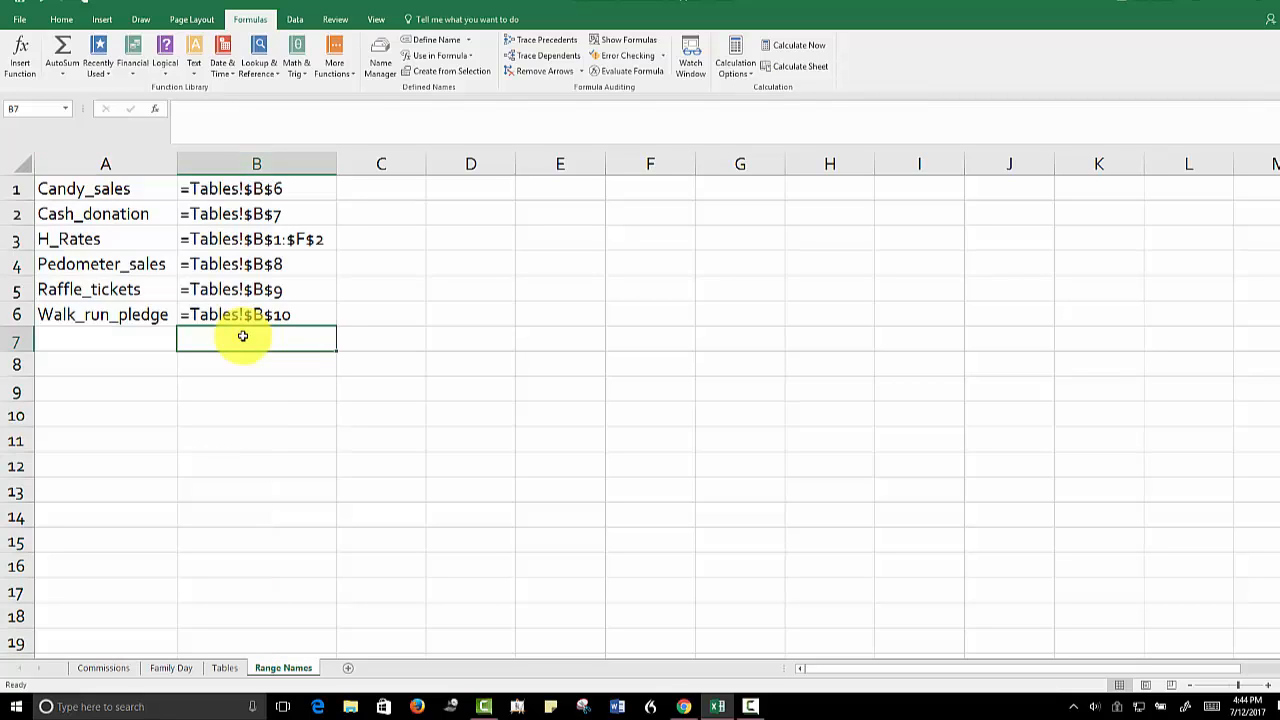